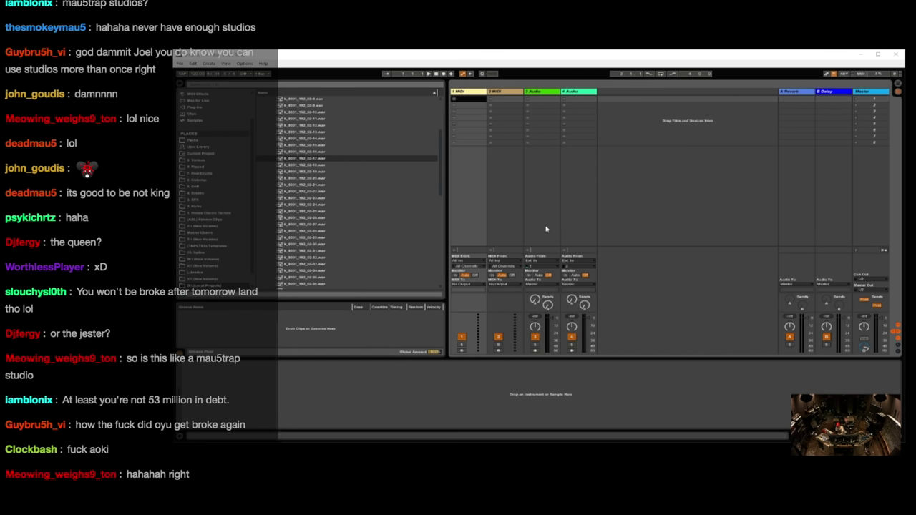
Load the Serum VST plug-in onto the first MIDI track.
right_click(546, 229)
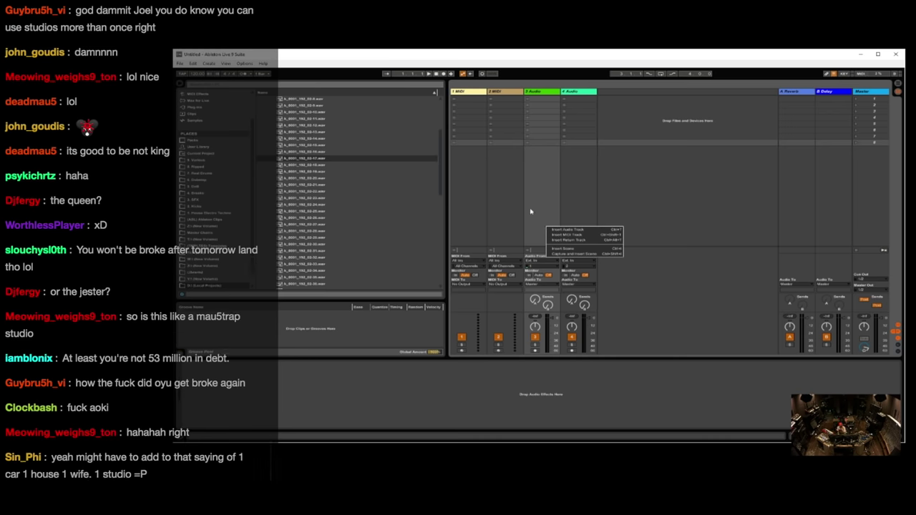
left_click(562, 194)
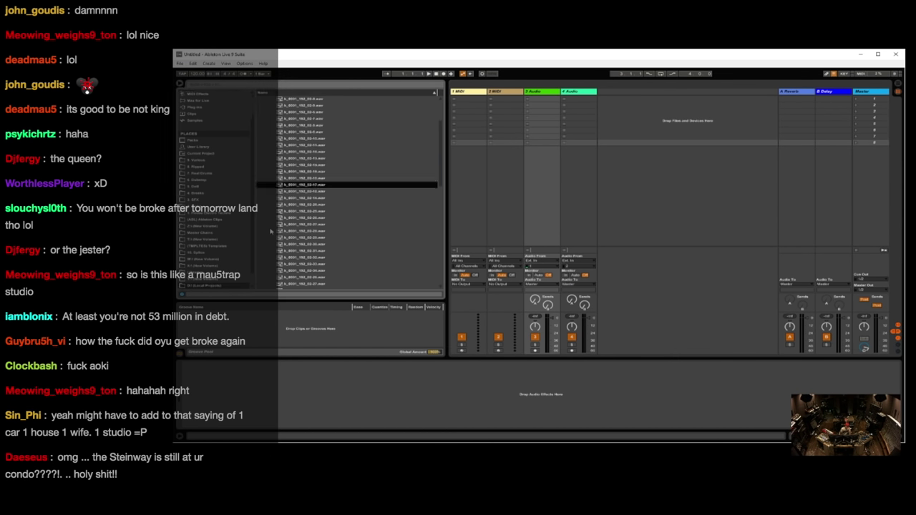
scroll(197, 143, "up", 2)
left_click(194, 139)
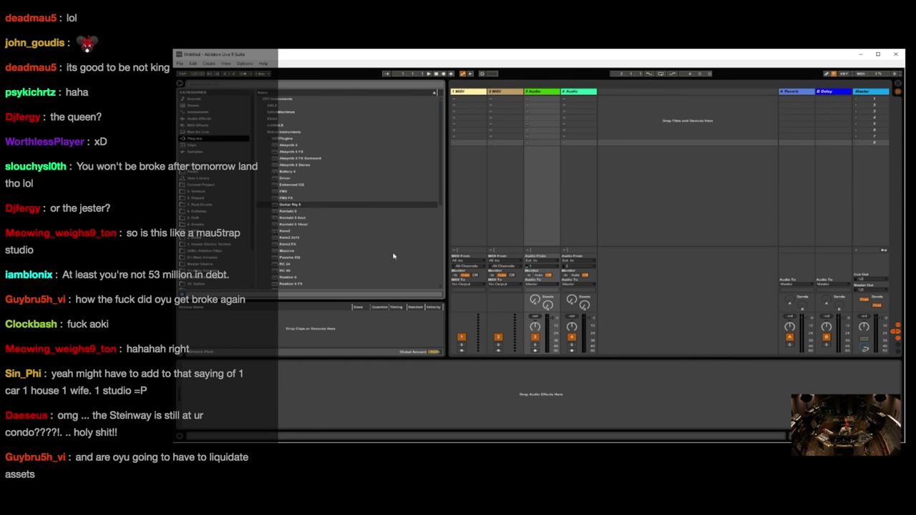
scroll(354, 230, "down", 5)
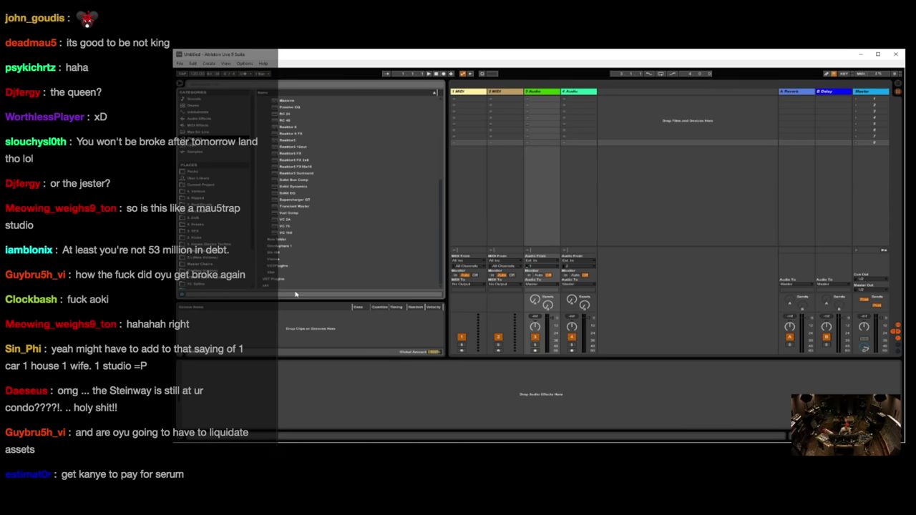
left_click(271, 275)
left_click(290, 191)
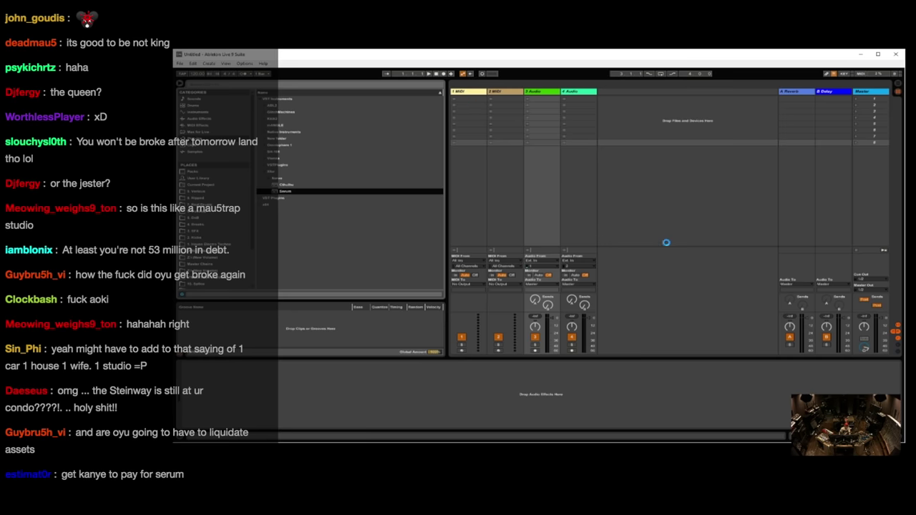
left_click_drag(495, 122, 497, 188)
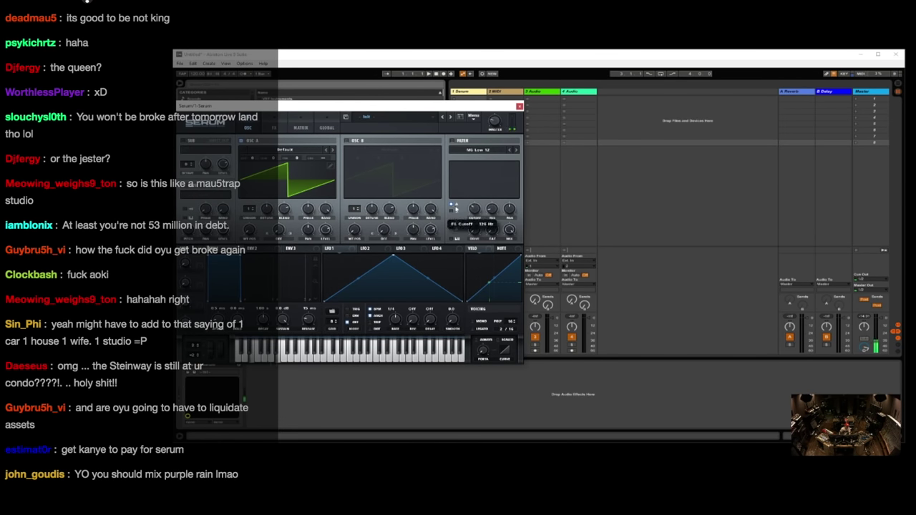
Enable Serum's filter as MG Low 18, adjust its cutoff, and raise the synth's master volume.
left_click(458, 141)
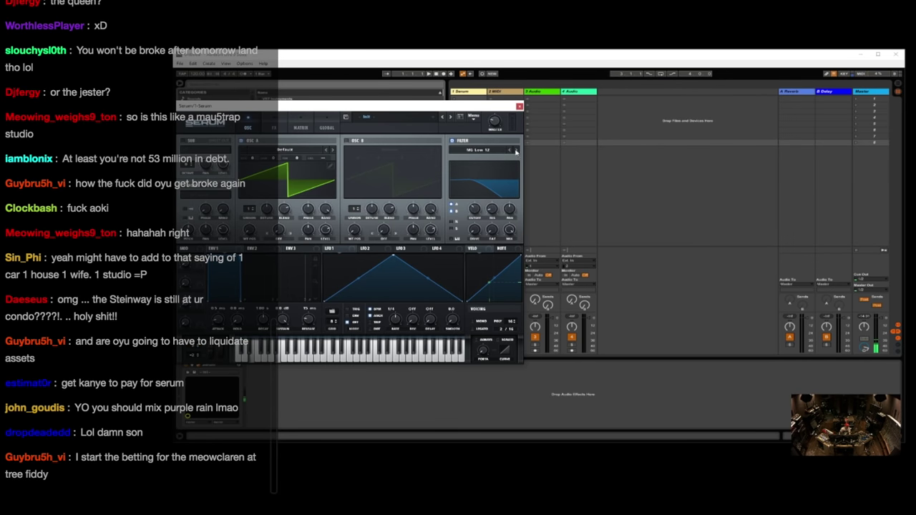
left_click_drag(475, 206, 482, 192)
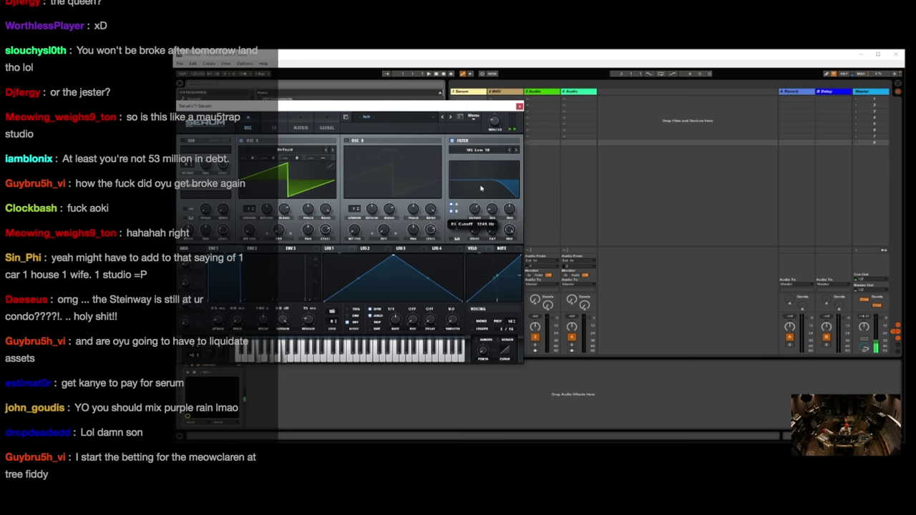
left_click_drag(485, 181, 483, 188)
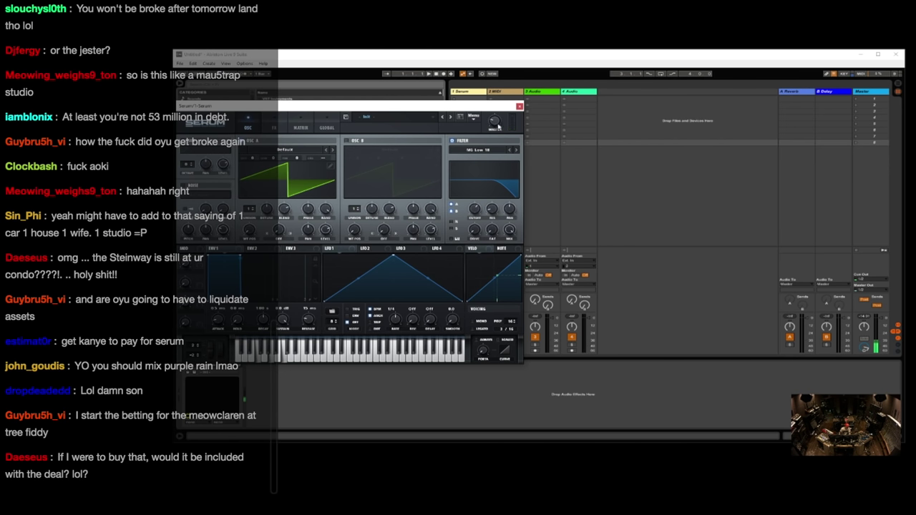
left_click_drag(498, 127, 498, 100)
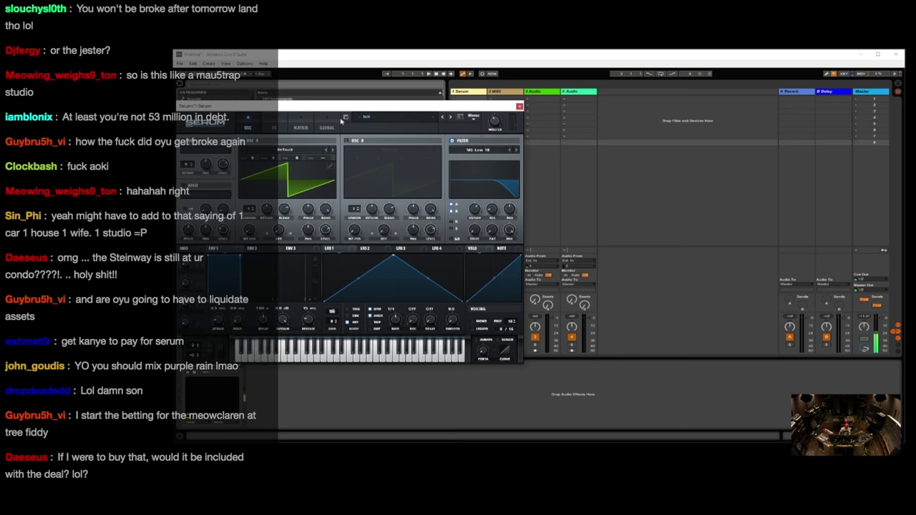
In the Arrangement view, create a looped eight-bar MIDI clip starting at bar 9 on the Serum track.
left_click_drag(360, 107, 832, 184)
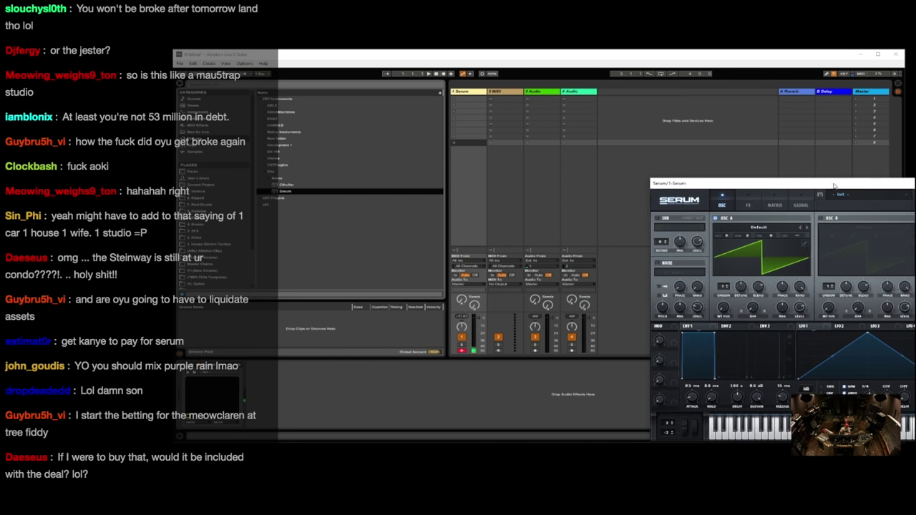
left_click(897, 88)
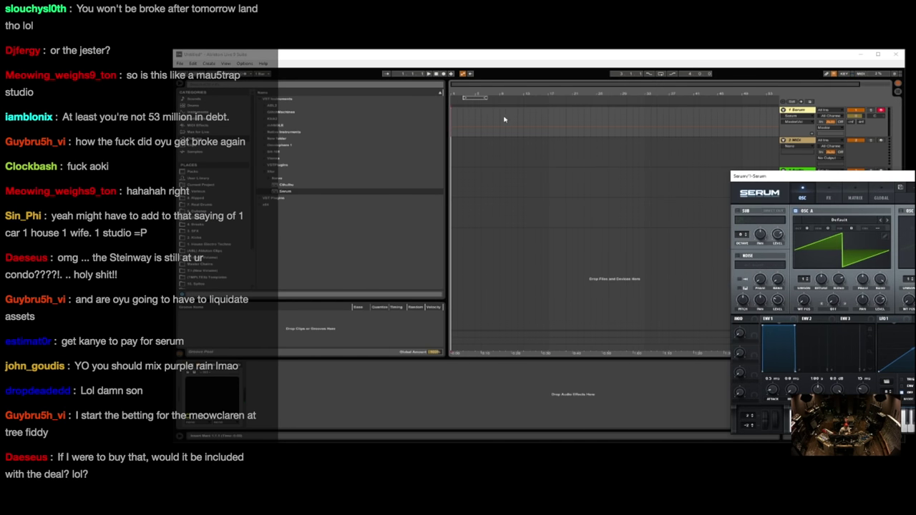
left_click_drag(504, 120, 542, 127)
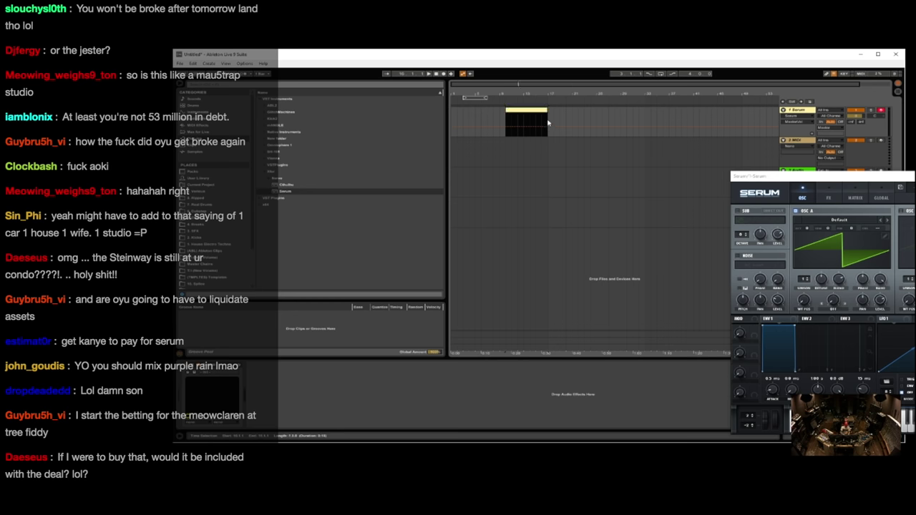
key("ctrl+l")
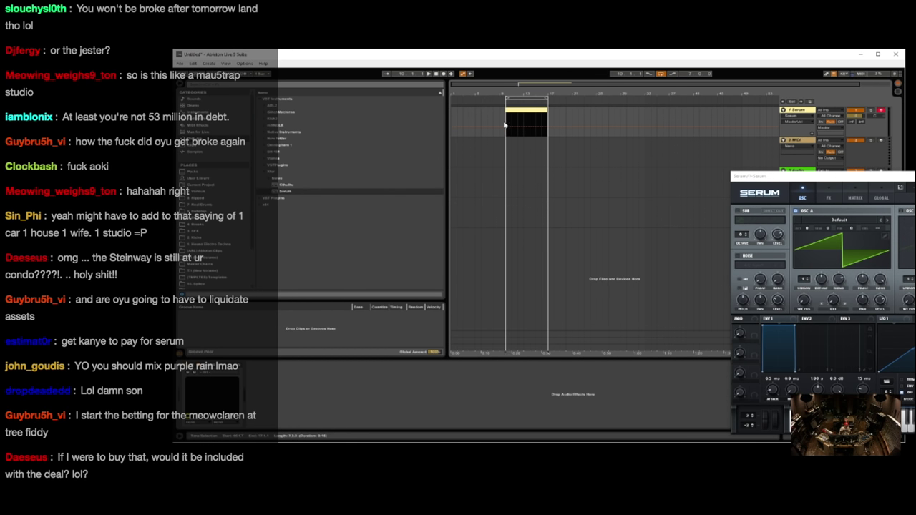
key("ctrl+l")
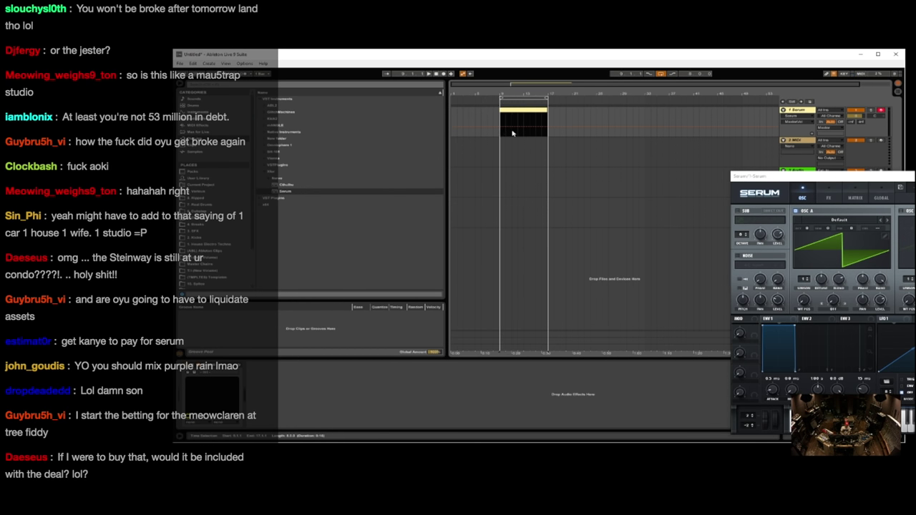
Open the new clip for editing, enter a low and a higher one-bar note in bar 1, and play them.
double_click(531, 111)
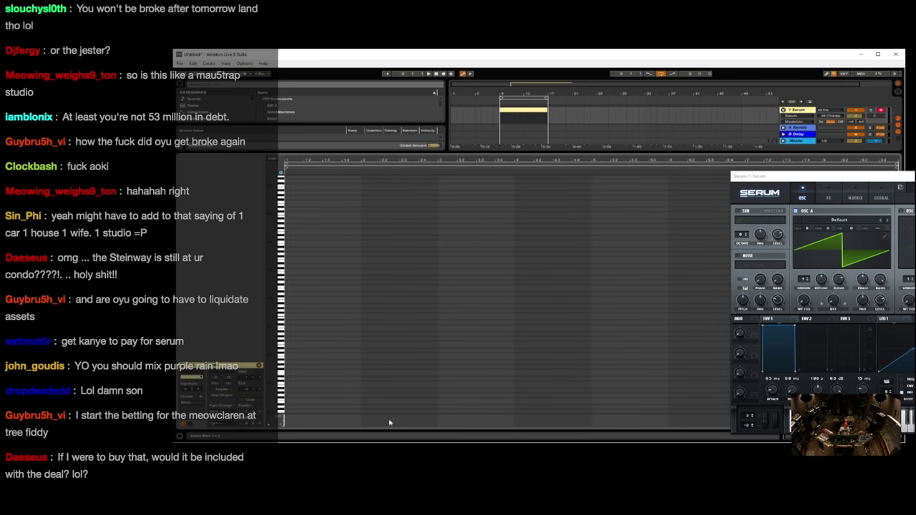
double_click(289, 277)
left_click_drag(289, 277, 320, 304)
key("space")
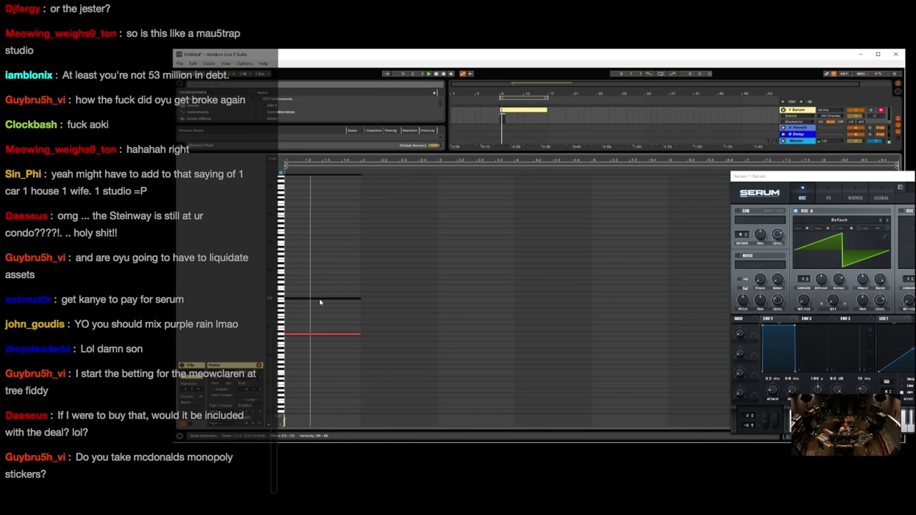
Add two one-bar notes in bar 2, repeating the upper pitch with a higher lower note, and audition them.
mouse_move(320, 305)
left_mouse_down()
mouse_move(394, 306)
mouse_move(396, 322)
left_mouse_up()
key("ctrl+space")
key("space")
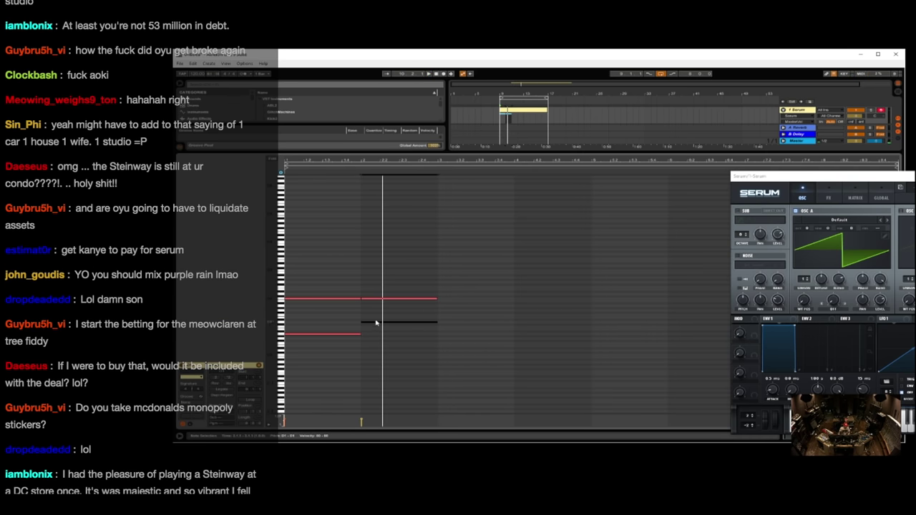
left_click(373, 330)
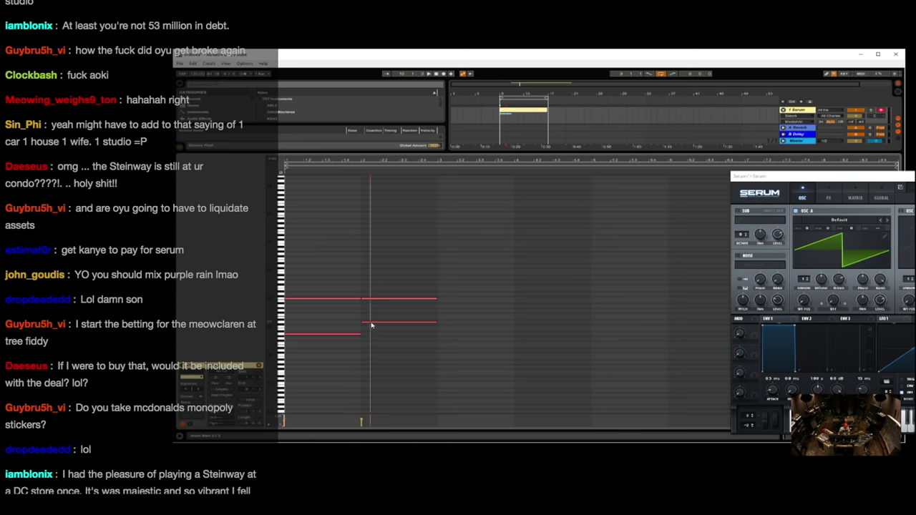
Duplicate the upper notes of bars 1 and 2 into bars 3 to 6.
left_click_drag(392, 310, 304, 263)
key("ctrl+d")
key("ctrl+d")
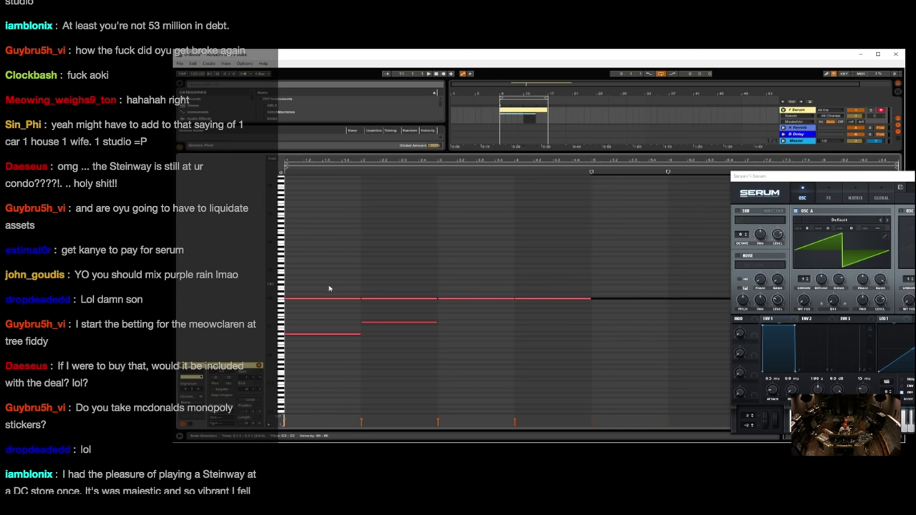
Build the bass line by lowering bar 2's lower note and copying it to bars 3, 4 and 5 at different pitches, then audition it.
left_click(363, 312)
left_click(371, 322)
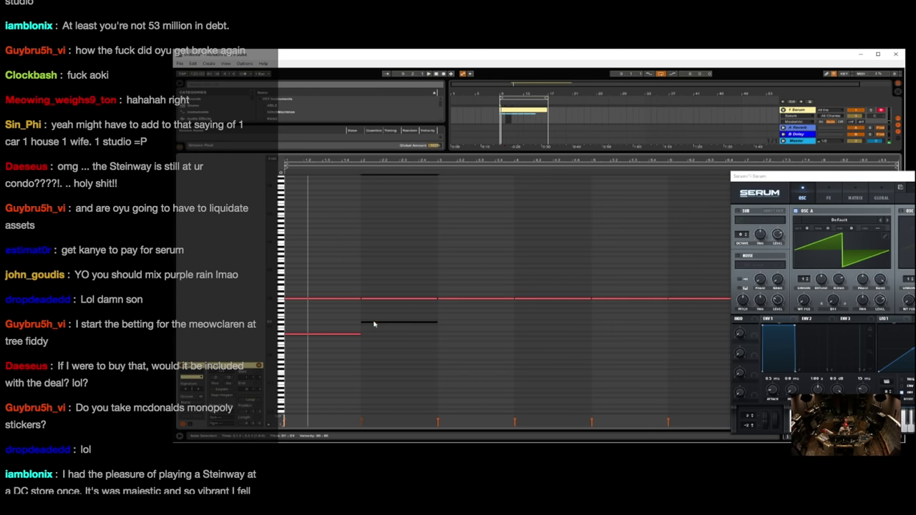
left_click_drag(372, 326, 613, 334)
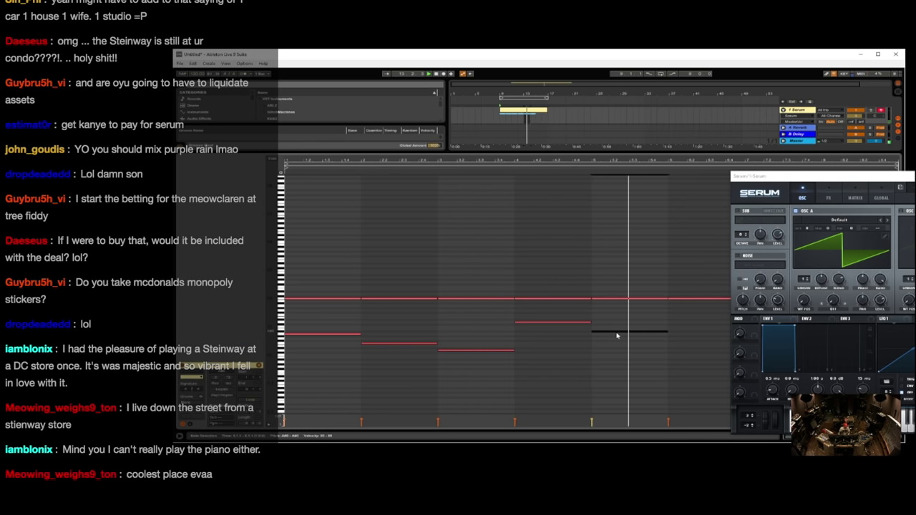
left_click(463, 326)
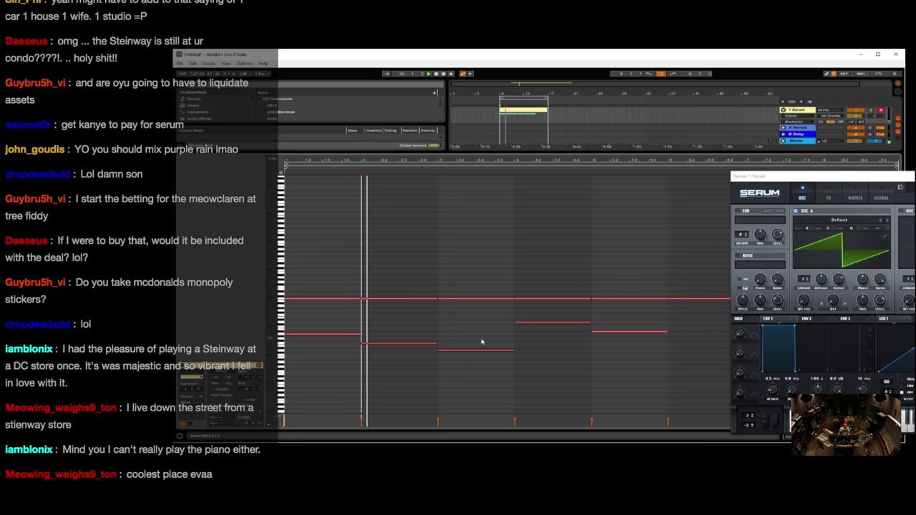
left_click(591, 309)
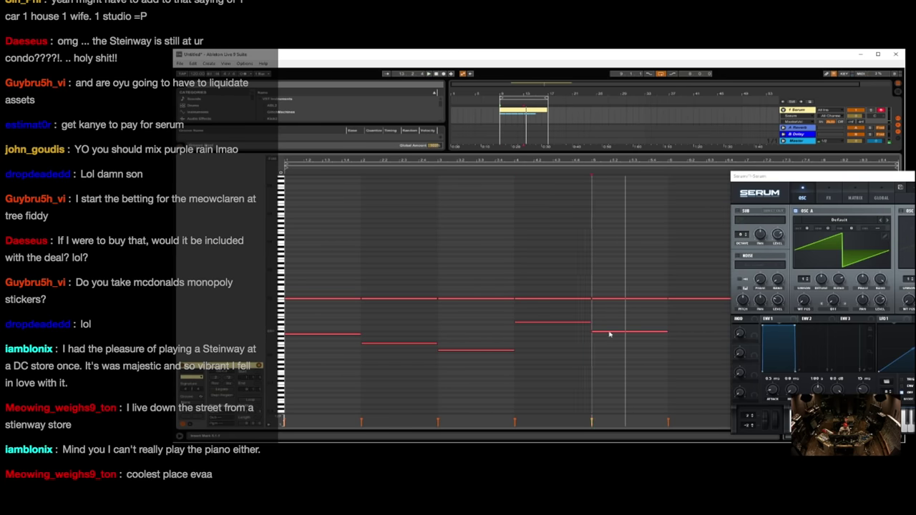
Add one-bar notes just above the sustained upper note in bars 5 and 4.
double_click(609, 293)
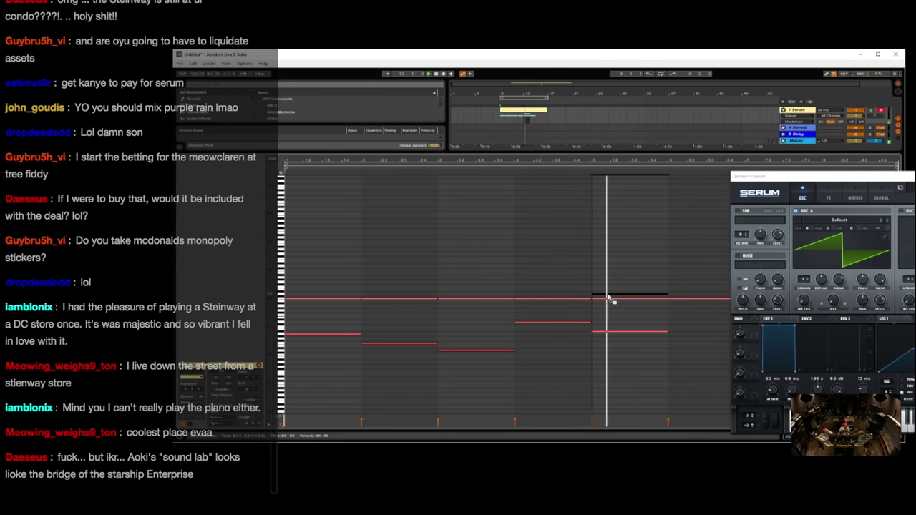
left_click_drag(609, 295, 531, 298)
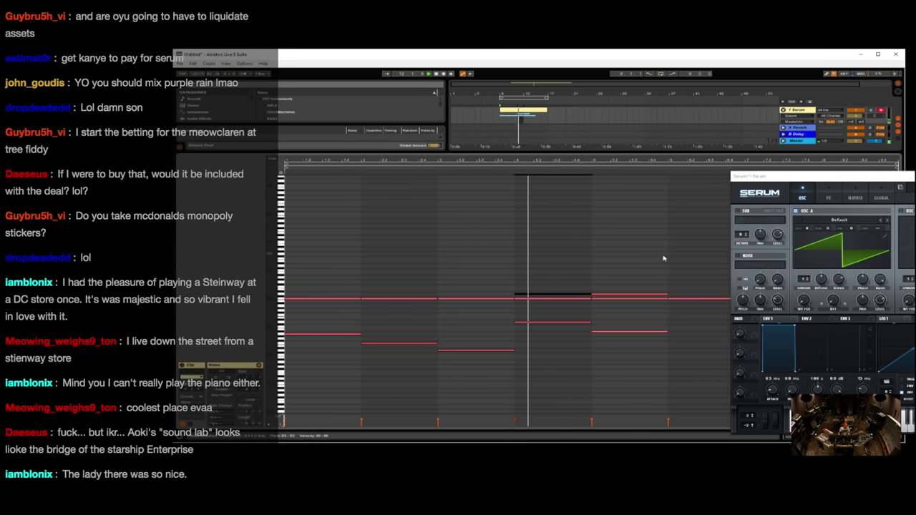
key("space")
Transpose the clip's notes up one octave.
left_click_drag(659, 256, 197, 417)
key("shift+Up")
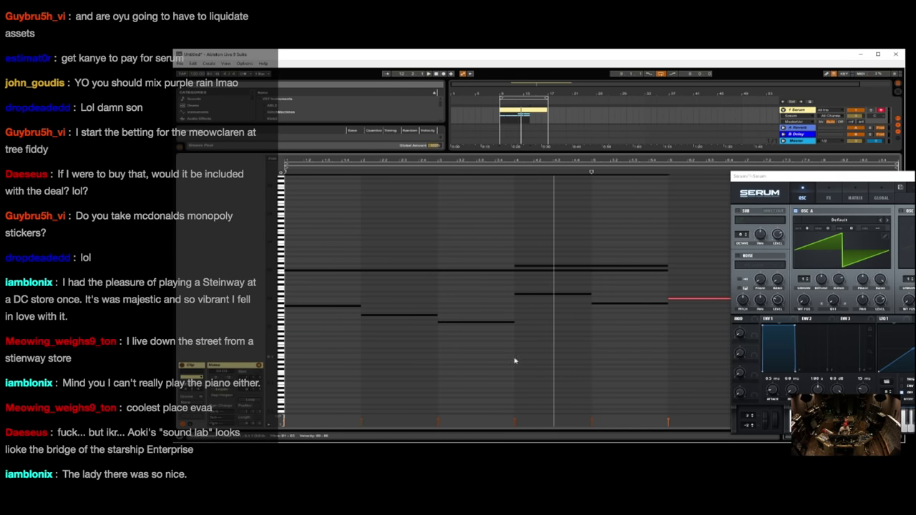
left_click(671, 290)
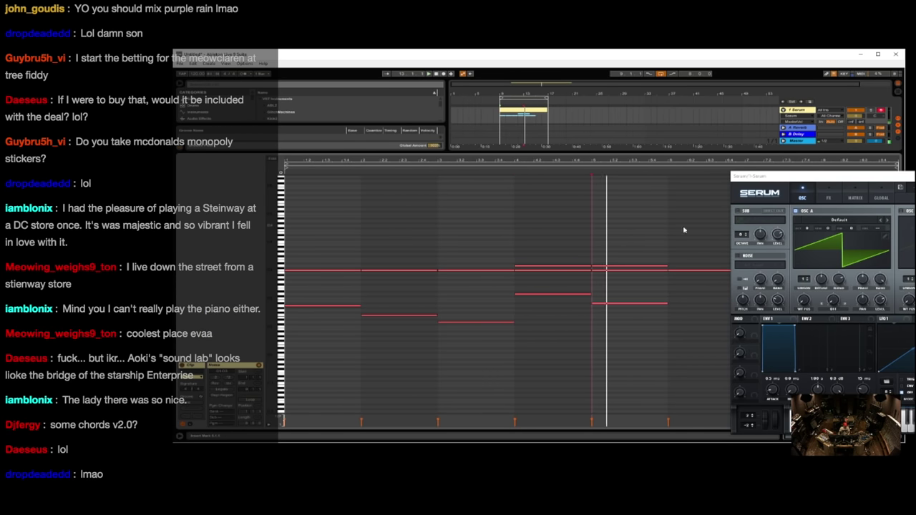
Transpose all the clip's notes down six semitones.
key("ctrl+a")
key("Down")
key("Down")
key("Down")
key("Down")
key("Down")
key("Down")
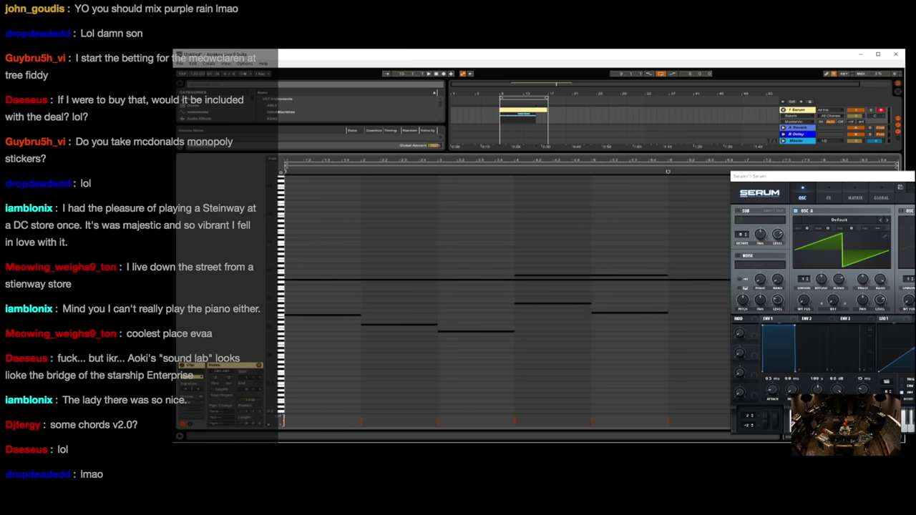
Increase the Osc A unison voices in Serum and audition the notes from bars 4 and 5.
left_click_drag(805, 280, 822, 284)
key("space")
key("space")
left_click(513, 299)
key("space")
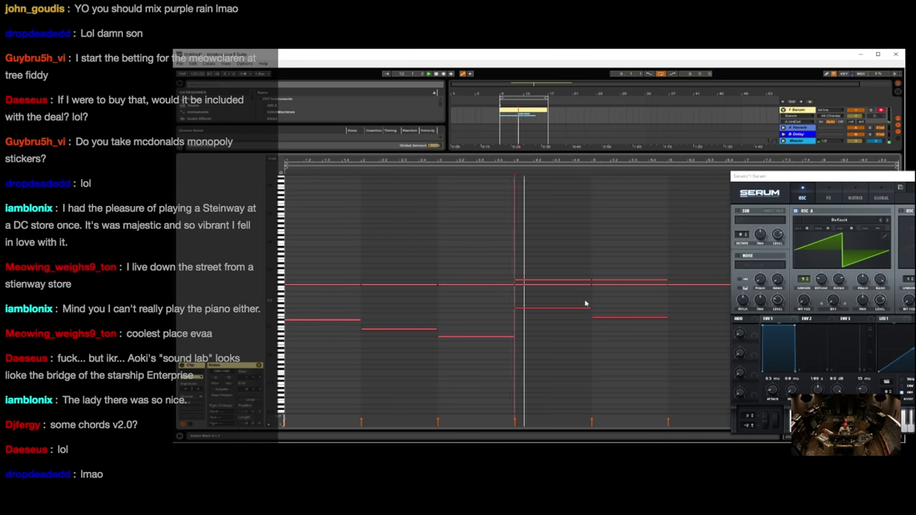
key("space")
left_click(589, 302)
key("space")
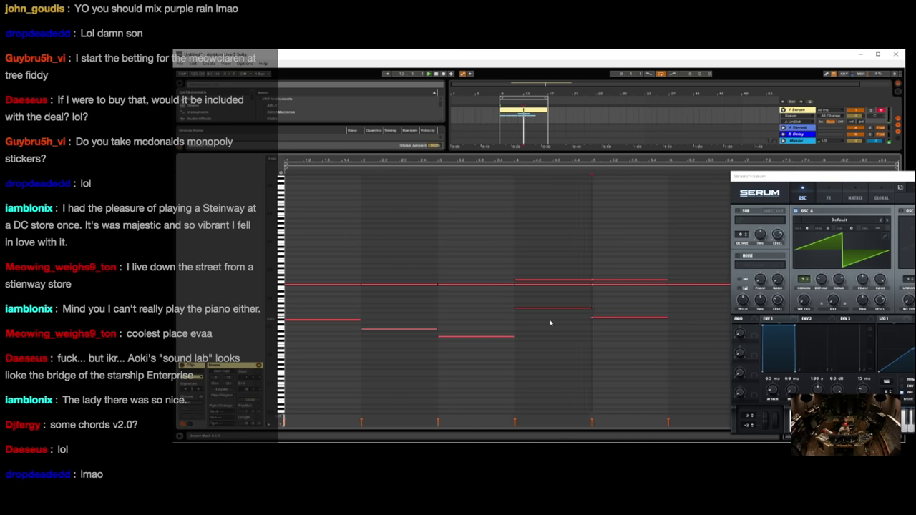
Fill out the chords in bars 4 and 5 with two higher one-bar notes each, and audition them.
left_click(531, 308)
left_click_drag(531, 310, 537, 265)
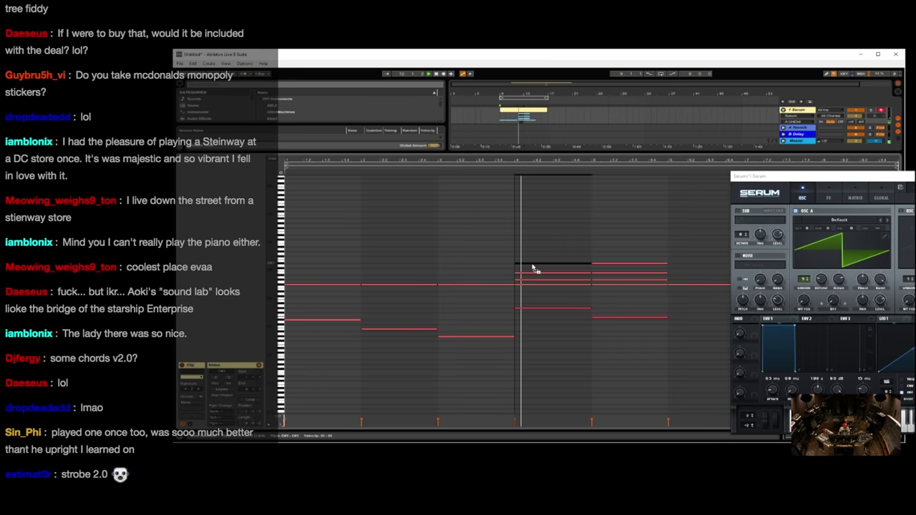
left_click(593, 245)
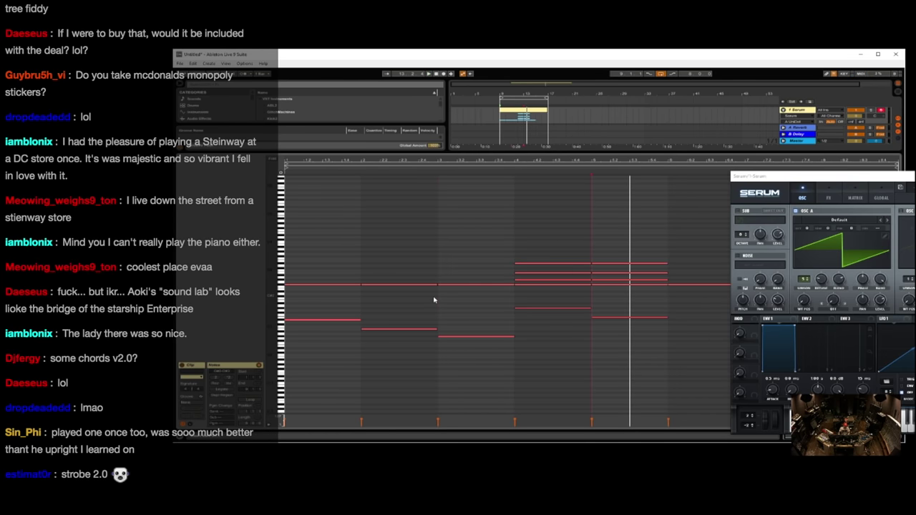
Copy bar 3's upper note downward to add two chord tones between it and the bass note.
left_click(478, 285)
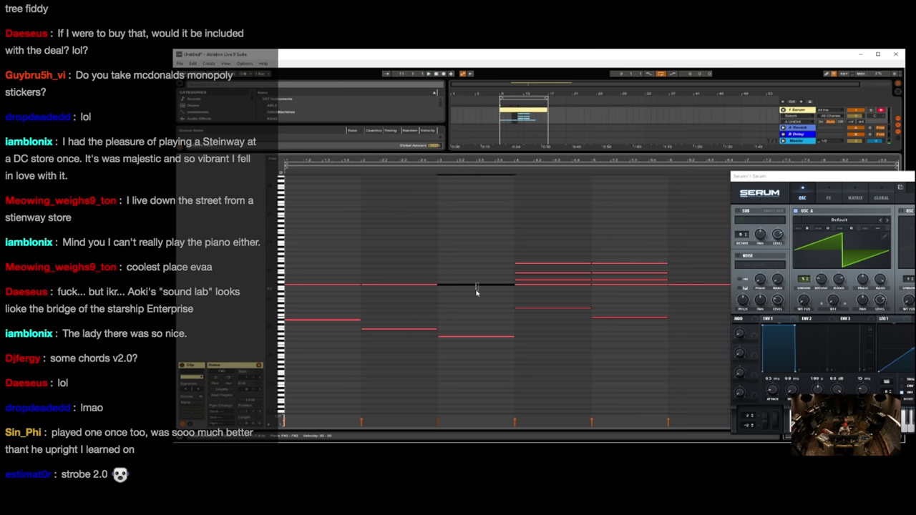
left_click_drag(482, 285, 481, 305)
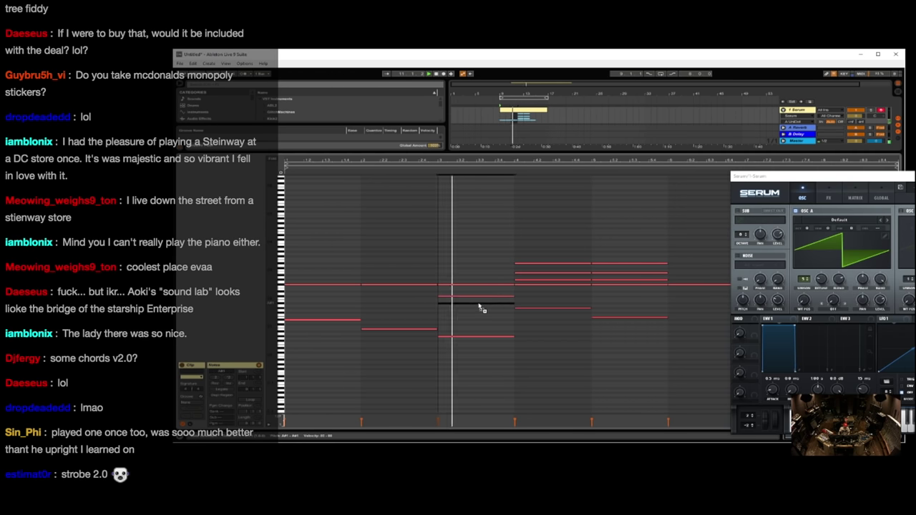
Transpose bar 3's chord up five semitones and copy its bass note upward as an extra chord tone.
left_click_drag(485, 229, 468, 387)
key("Up")
key("Up")
key("Up")
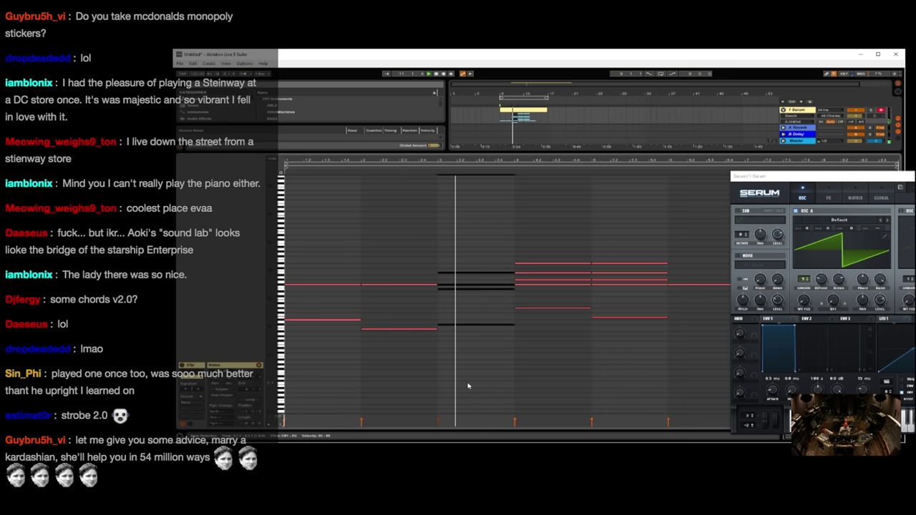
left_click(518, 321)
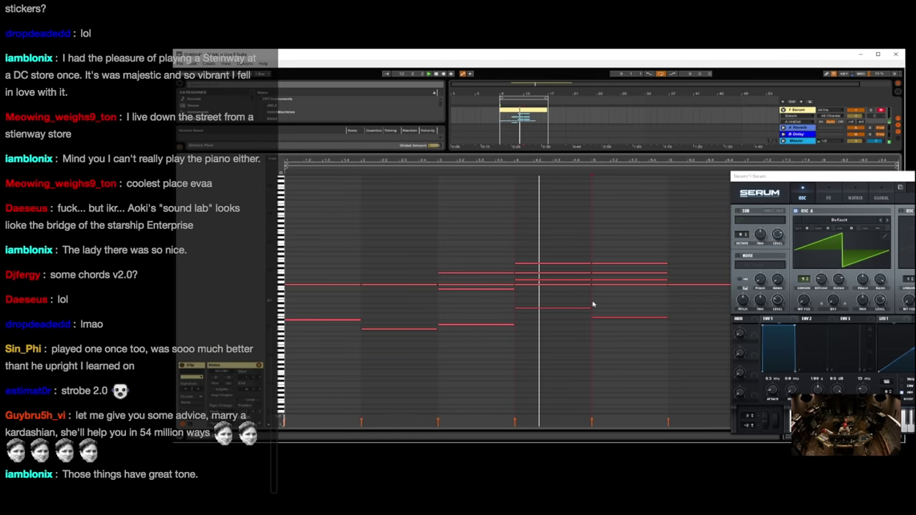
left_click(465, 315)
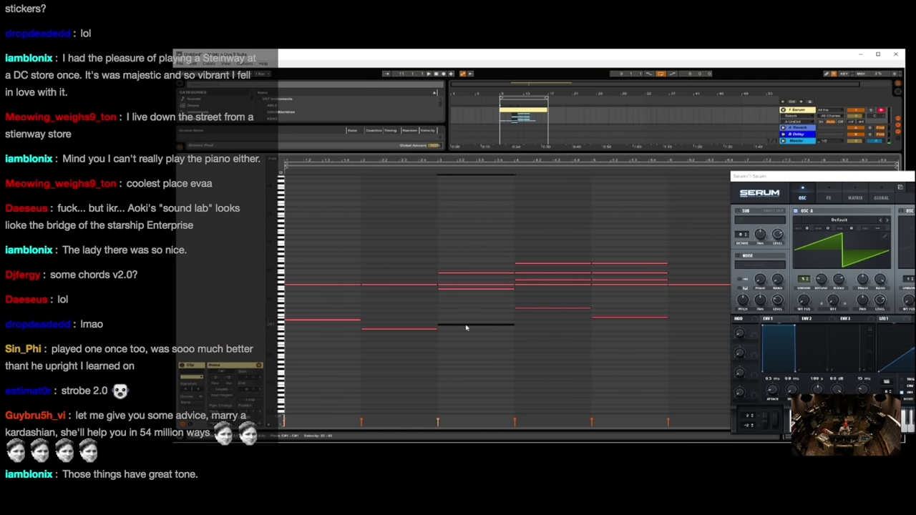
left_click_drag(466, 328, 470, 306)
Transpose all the chords in bars 3 to 5 up seven semitones and play them back.
left_click_drag(475, 231, 614, 411)
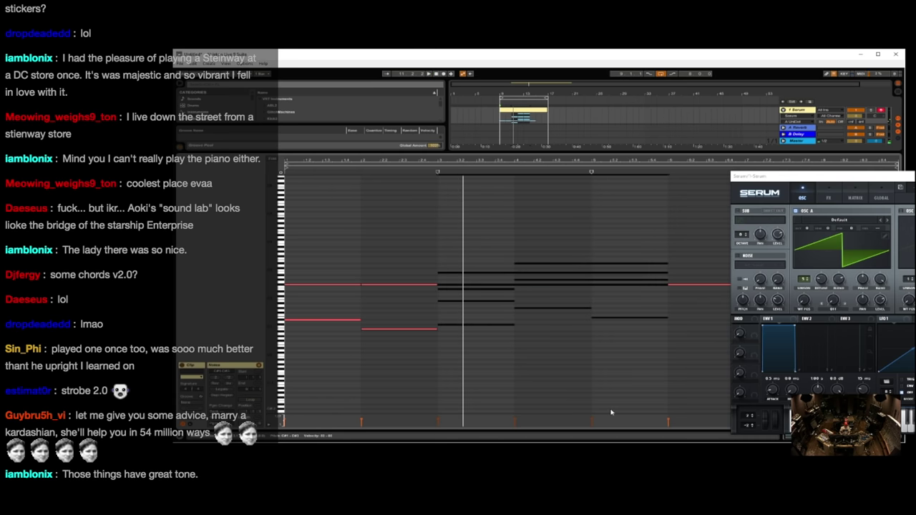
key("Up")
key("Up")
key("Up")
key("Up")
key("Up")
key("Up")
key("Up")
key("space")
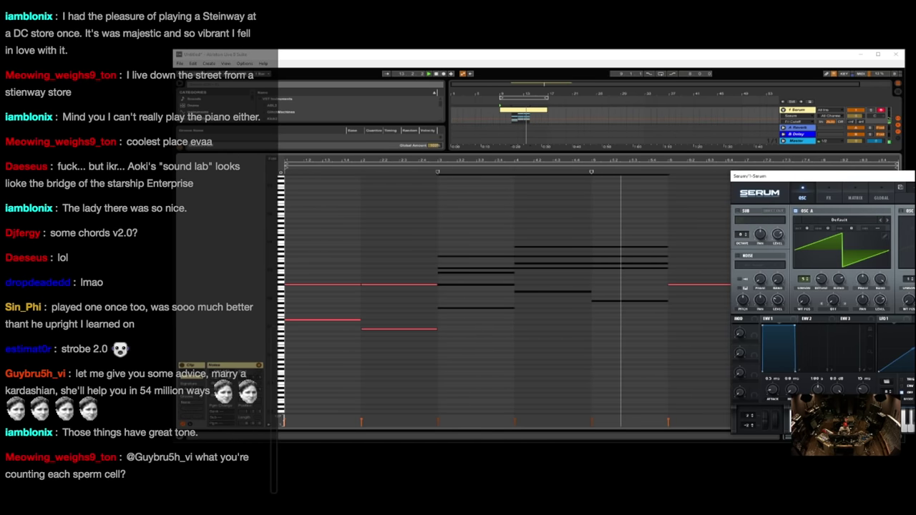
Lower bar 6's note to the pitch of bar 3's bass note and audition it.
left_click(675, 321)
key("space")
left_click_drag(675, 283, 674, 313)
key("space")
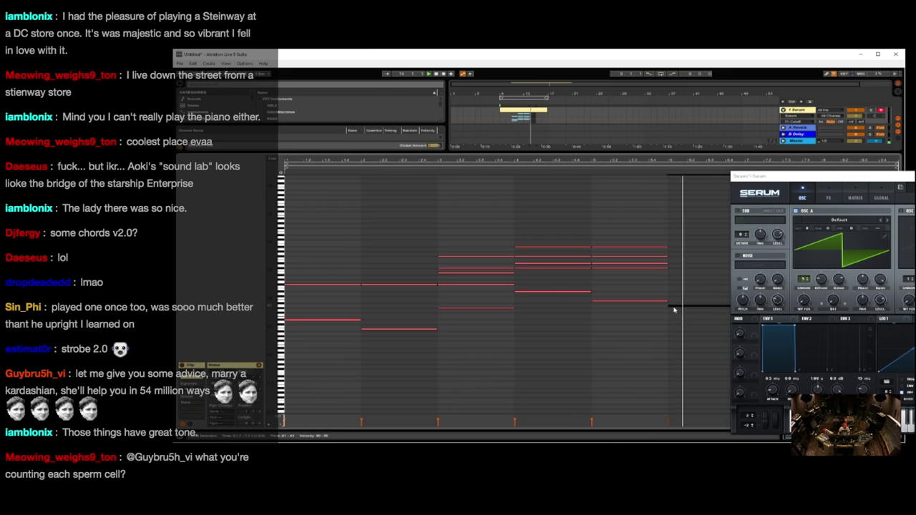
left_click(675, 311)
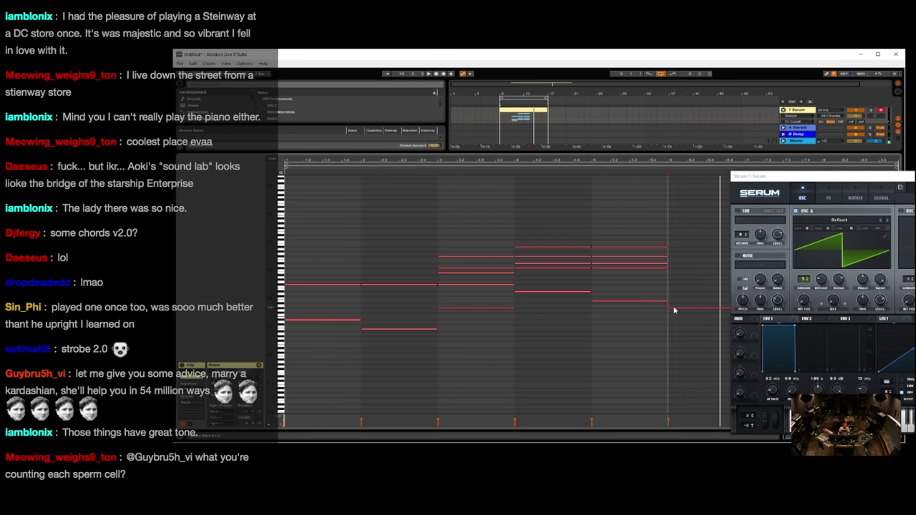
Build bar 6's chord by copying its bass note up to four higher pitches, auditioning the result.
left_click_drag(675, 308, 674, 261)
key("space")
key("space")
key("space")
key("space")
key("space")
key("space")
key("space")
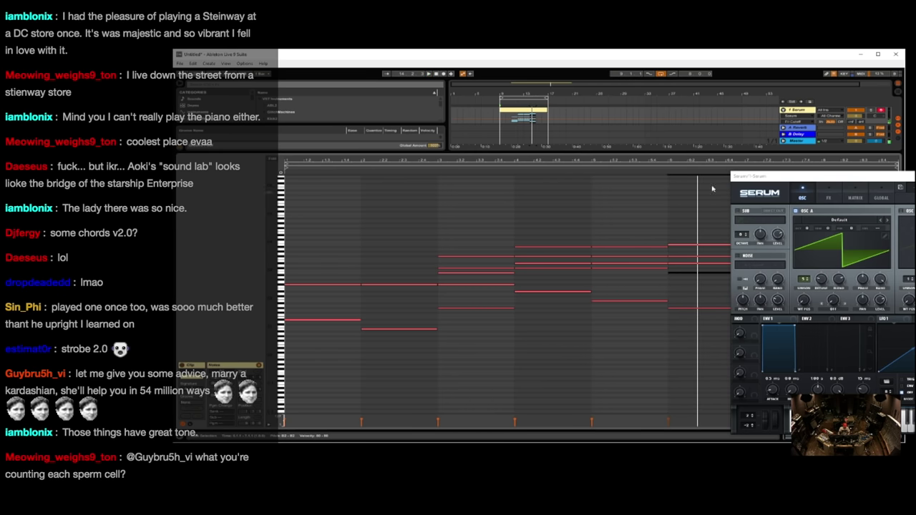
Move the Serum window clear of the last bars and build bar 7's chord with four upper notes copied from bar 6.
left_click_drag(837, 179, 328, 88)
left_click_drag(716, 275, 792, 285)
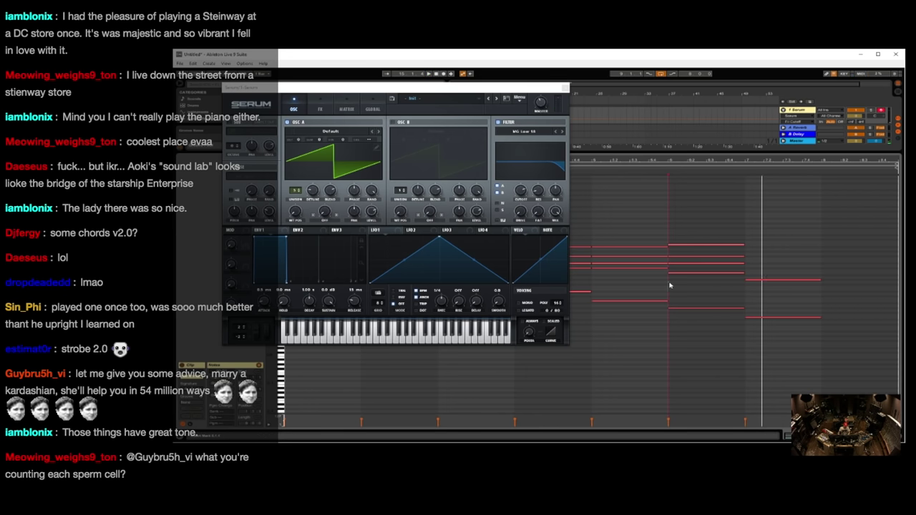
left_click_drag(682, 245, 758, 274)
key("space")
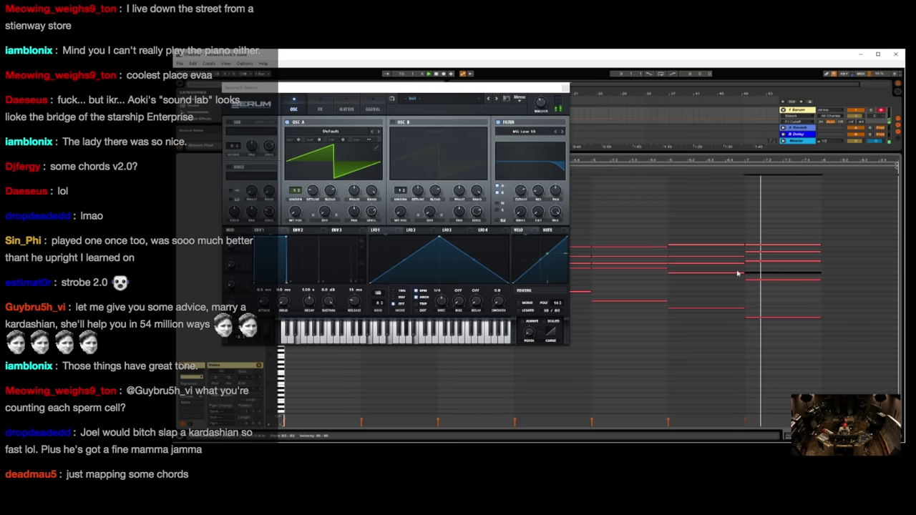
Audition the progression from bars 6 and 5 and close the Serum window.
left_click(666, 284)
key("space")
key("space")
left_click(585, 282)
key("space")
key("space")
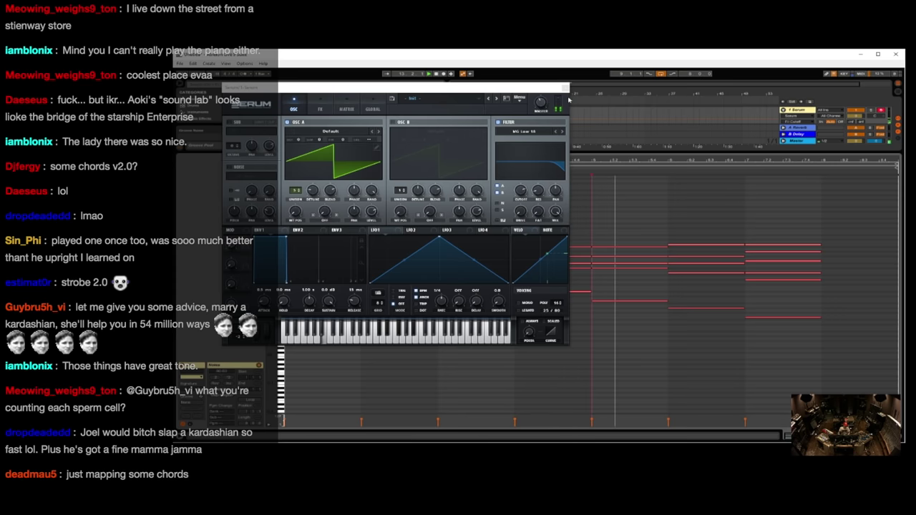
left_click(566, 87)
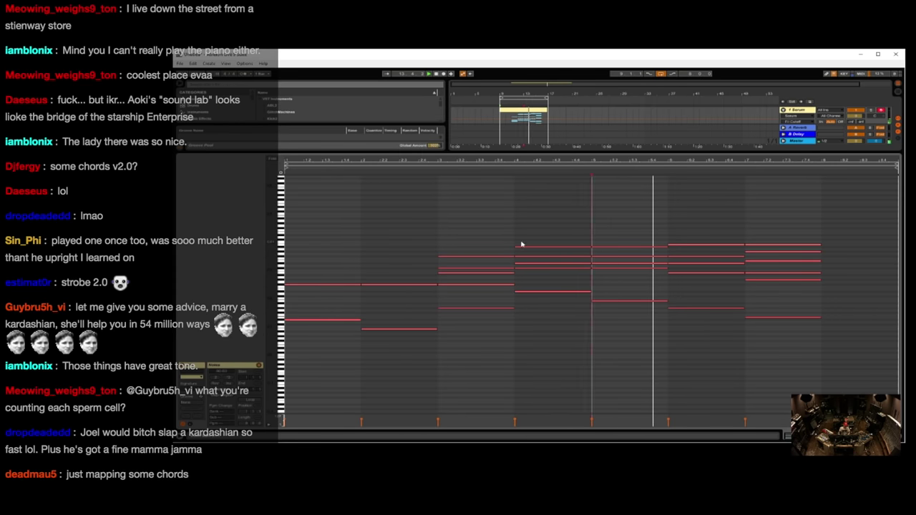
Play the chord in bar 3 and delete both notes in bar 2.
left_click(437, 284)
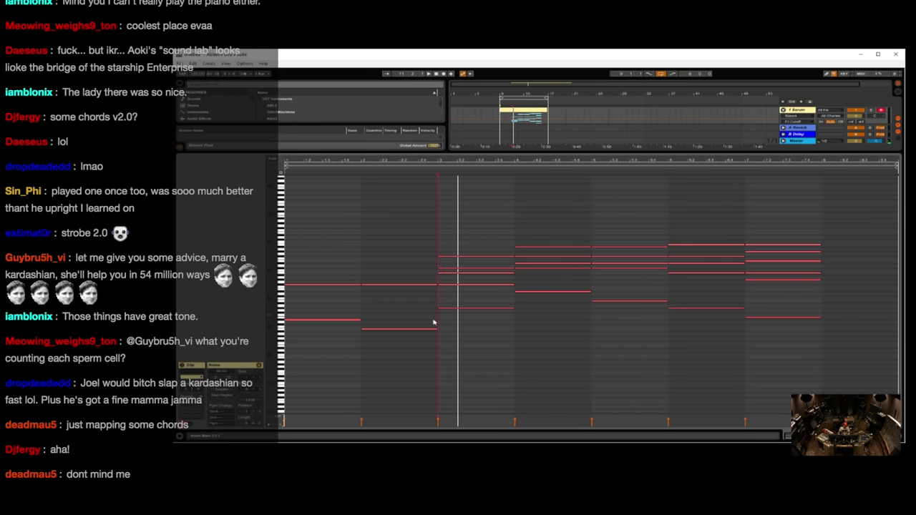
left_click(403, 351)
key("Delete")
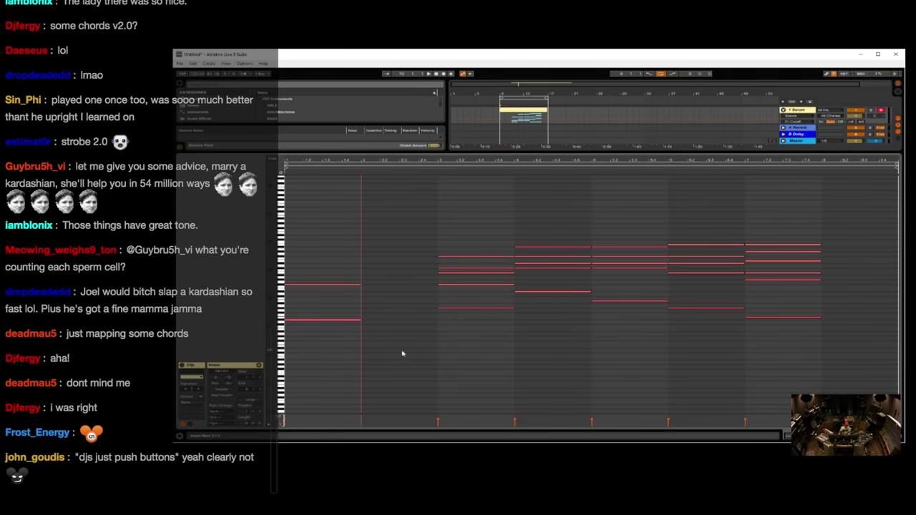
Audition the chords by starting playback from bars 4, 5, 6 and 7.
left_click_drag(462, 330, 468, 285)
key("alt+Tab")
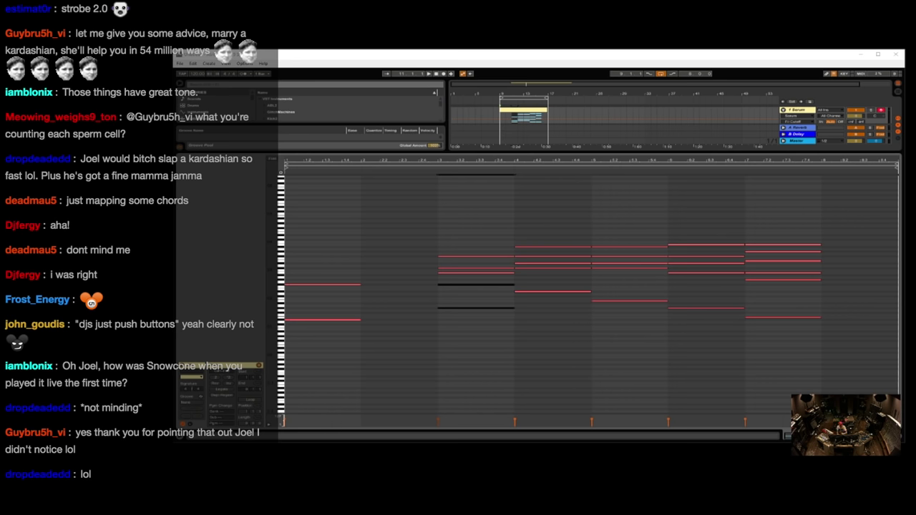
left_click(589, 281)
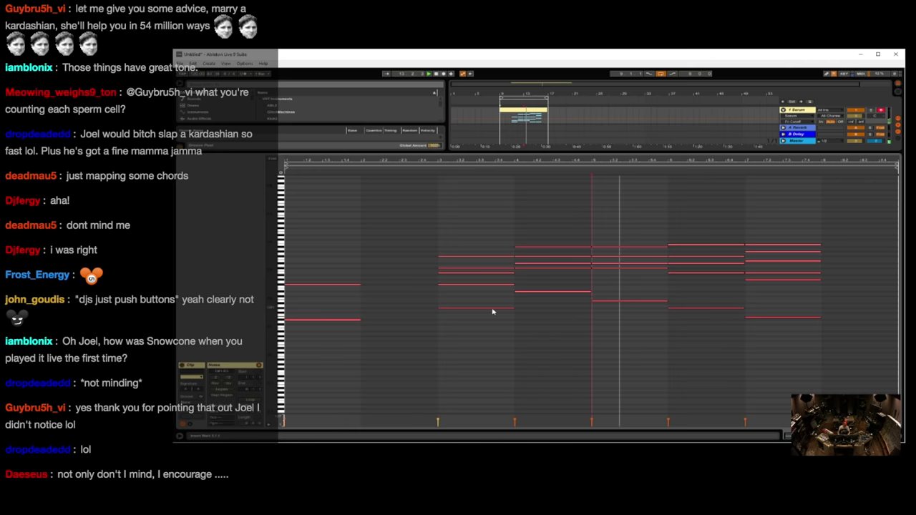
left_click(514, 281)
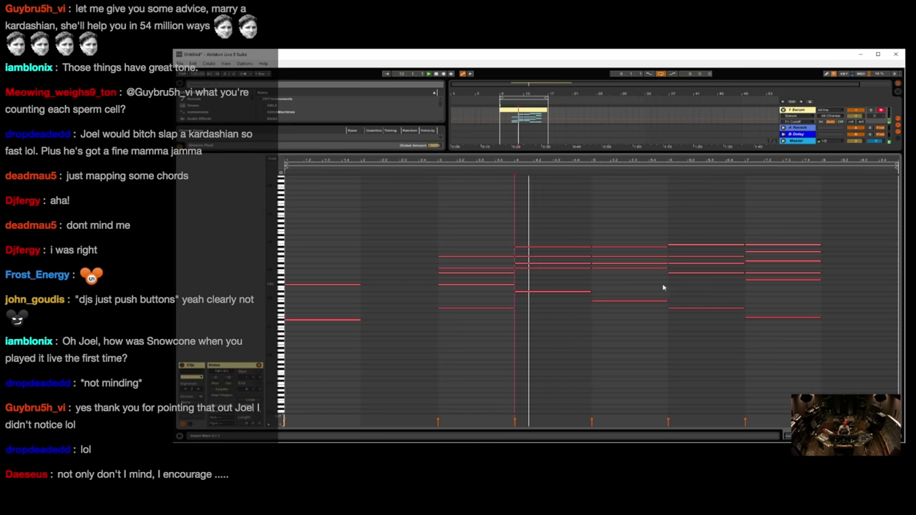
left_click(745, 297)
left_click(665, 285)
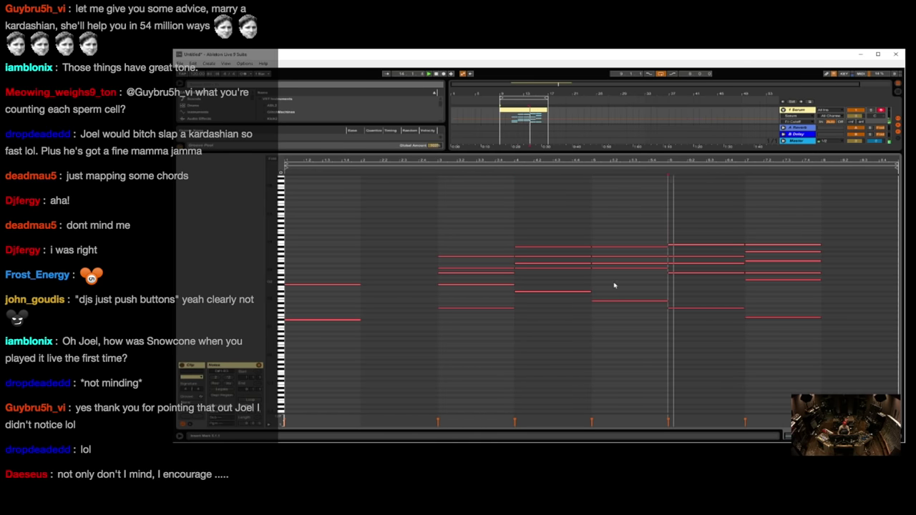
left_click(592, 280)
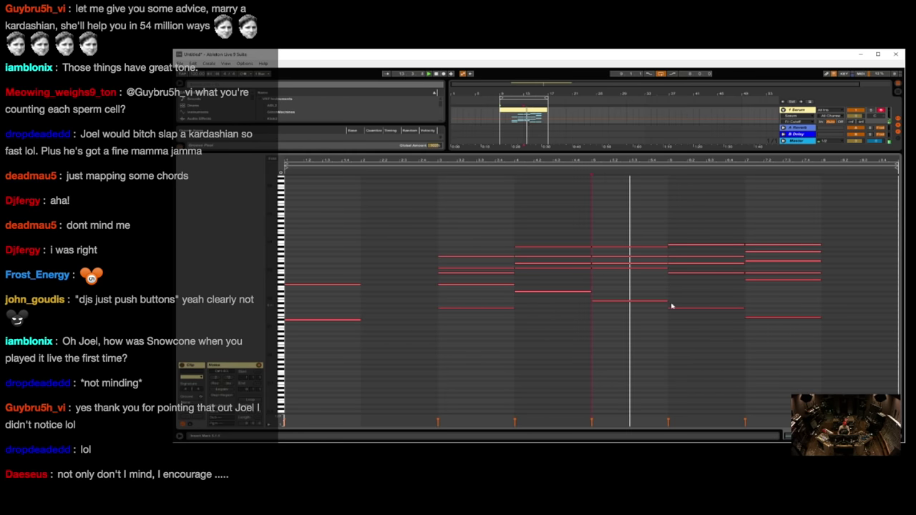
Copy bar 5's whole chord into the empty bar 2 and raise the copy's bass note two semitones.
left_click(600, 232)
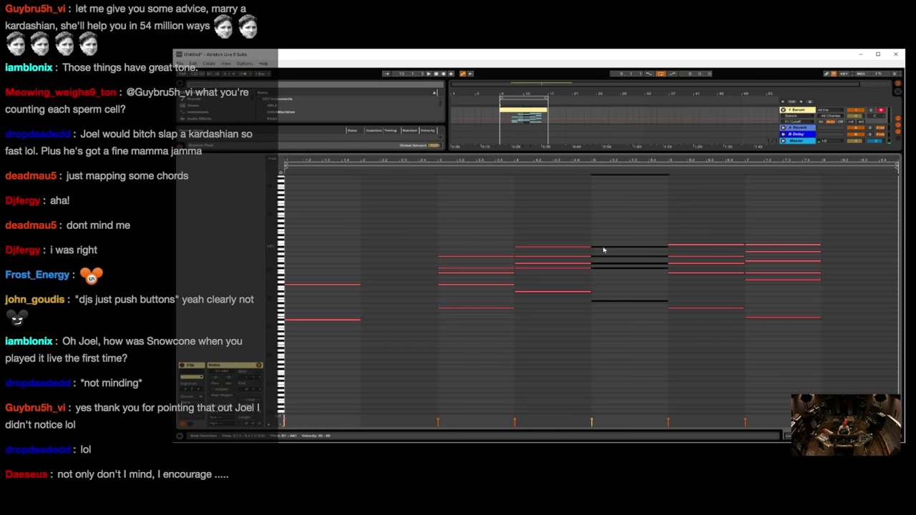
left_click_drag(603, 250, 378, 253)
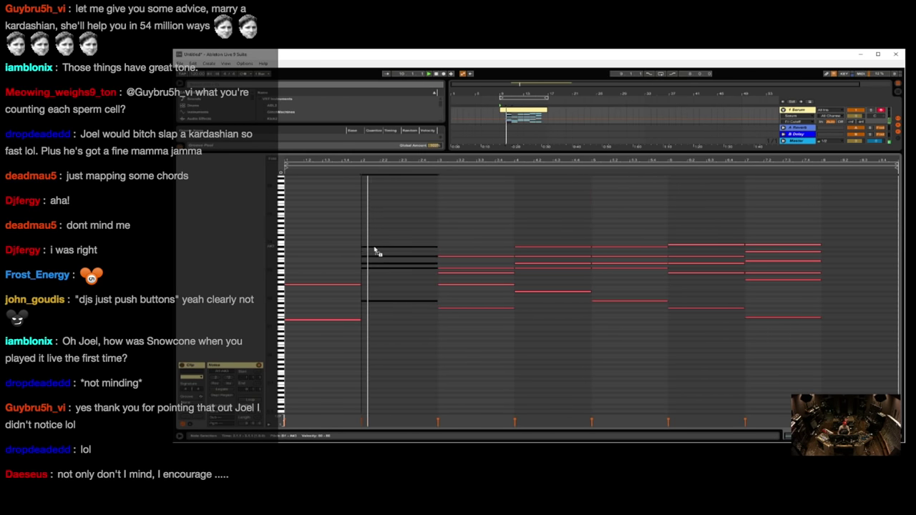
left_click(377, 290)
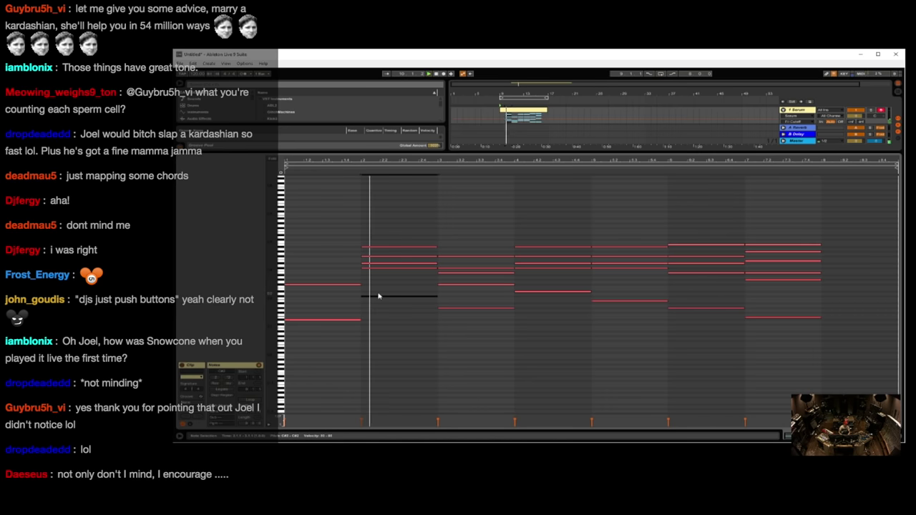
left_click(379, 296)
Raise the second-lowest note of bar 2's chord in semitone steps while auditioning it.
left_click(376, 269)
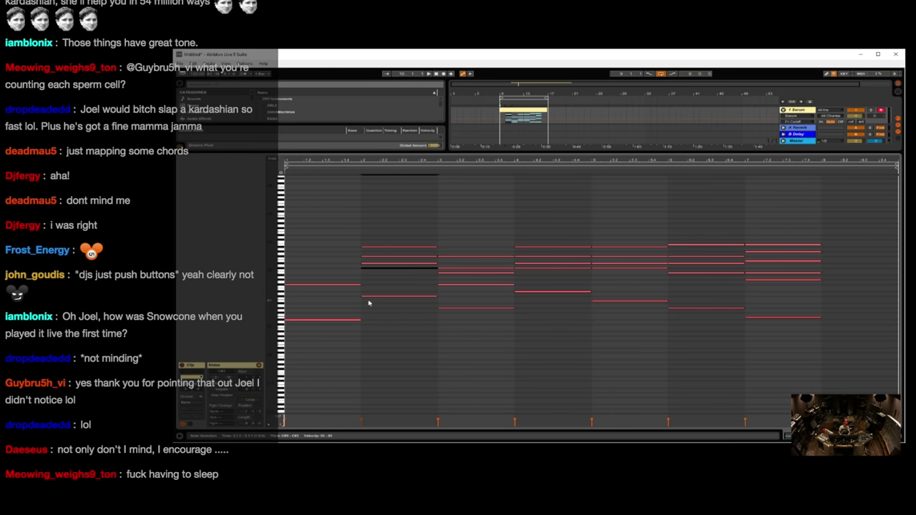
key("space")
key("Up")
key("space")
key("Up")
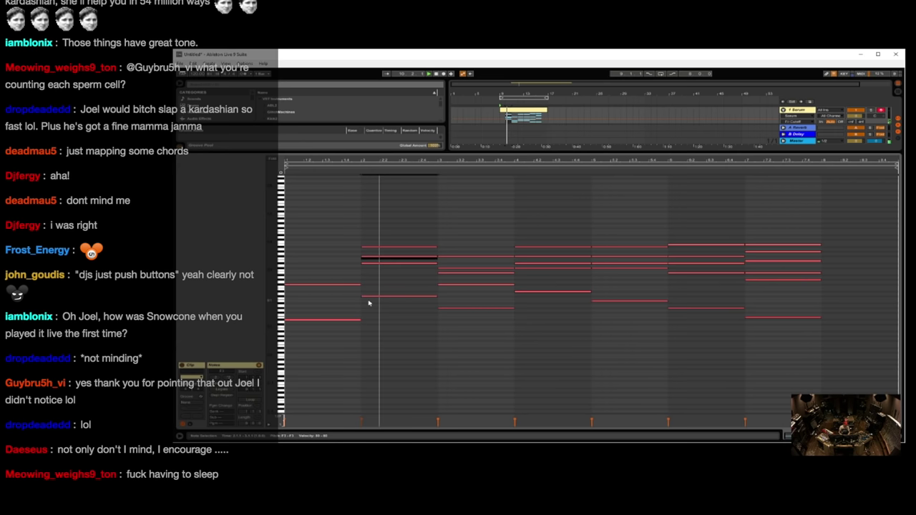
key("space")
Lower the top note of bar 2's chord by two semitones.
left_click(390, 247)
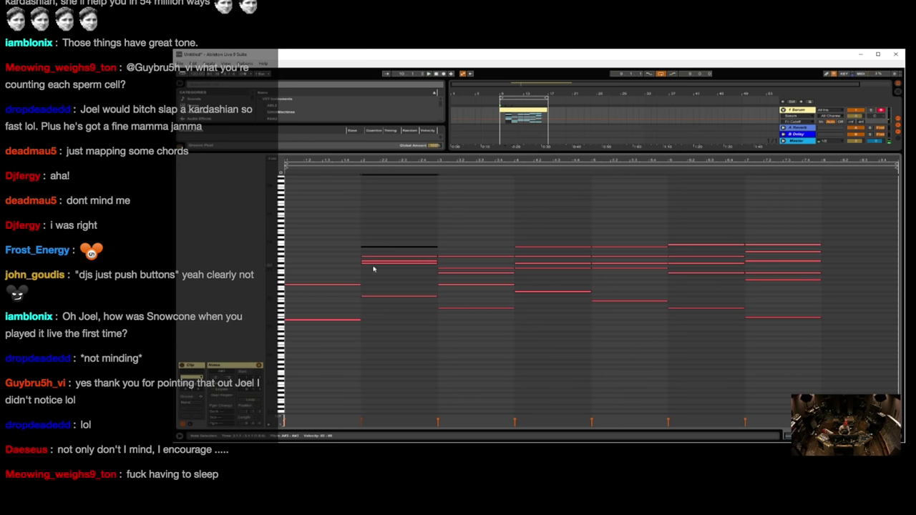
key("Down")
key("Down")
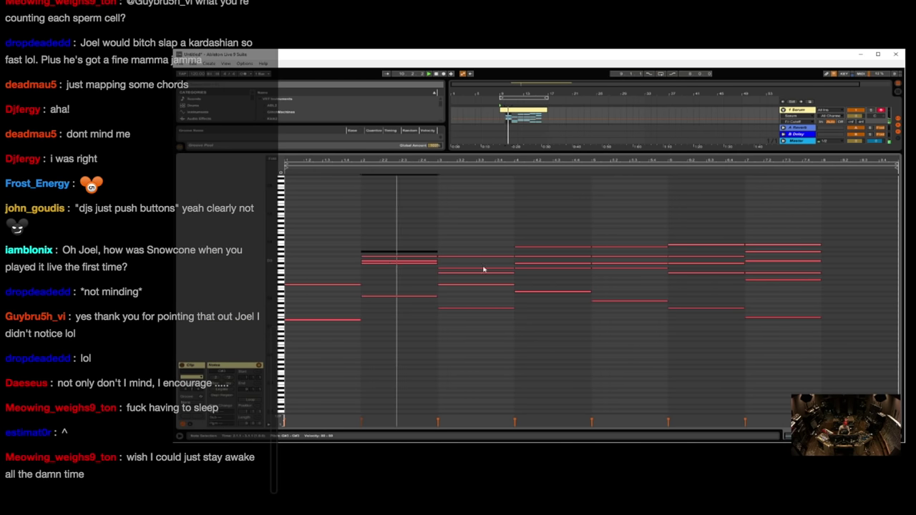
Audition different chord orders by starting playback from bars 2 through 7 and returning to bar 2.
left_click(436, 262)
key("space")
key("space")
left_click(439, 250)
key("space")
key("space")
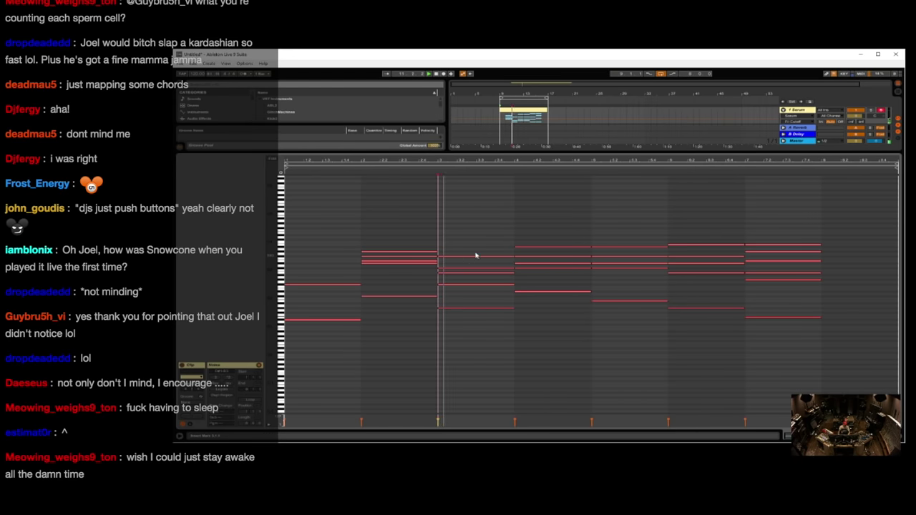
left_click(514, 235)
key("space")
key("space")
left_click(362, 239)
key("space")
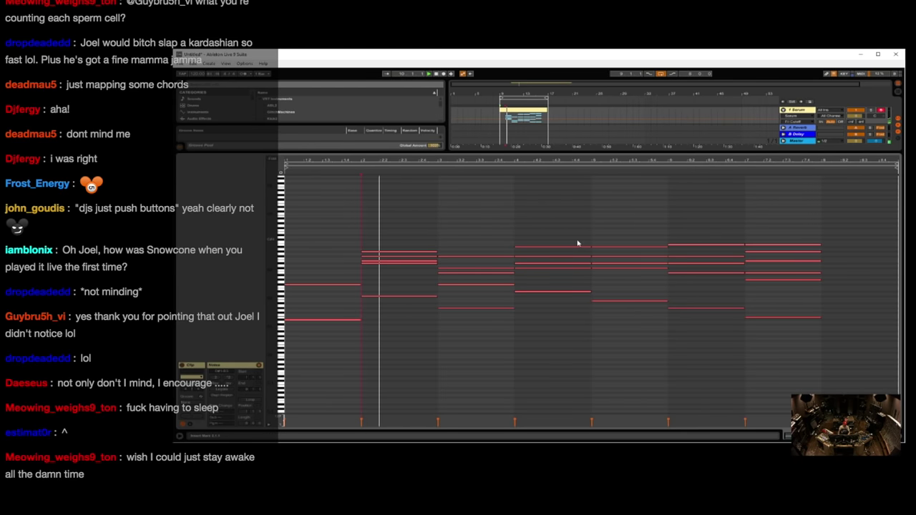
left_click(591, 243)
key("space")
key("space")
left_click(670, 223)
key("space")
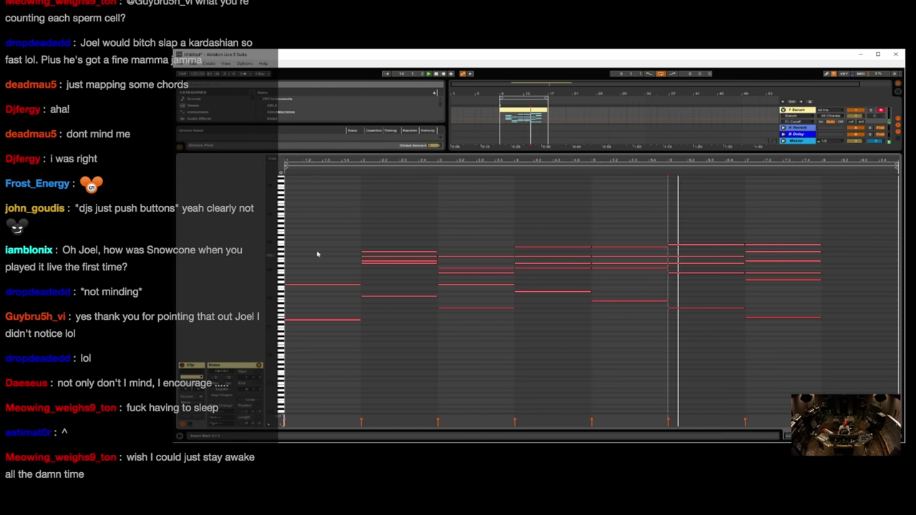
left_click(362, 239)
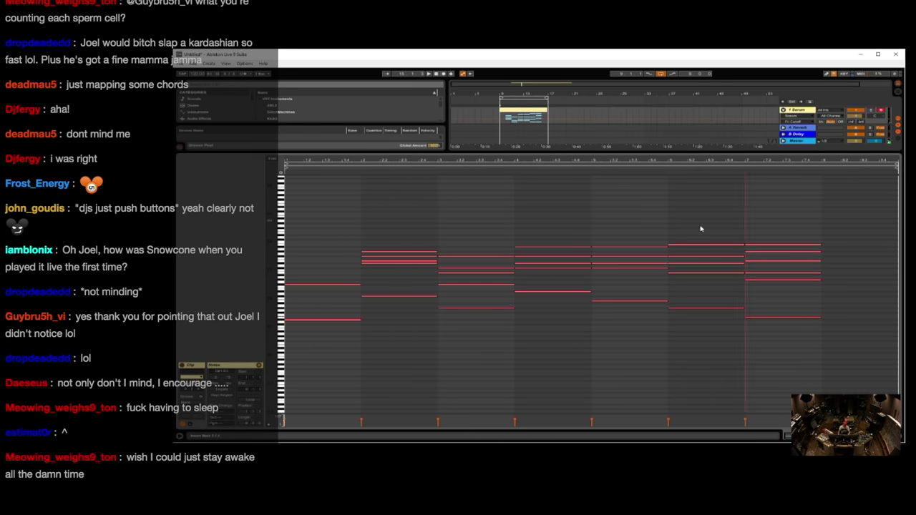
left_click(361, 232)
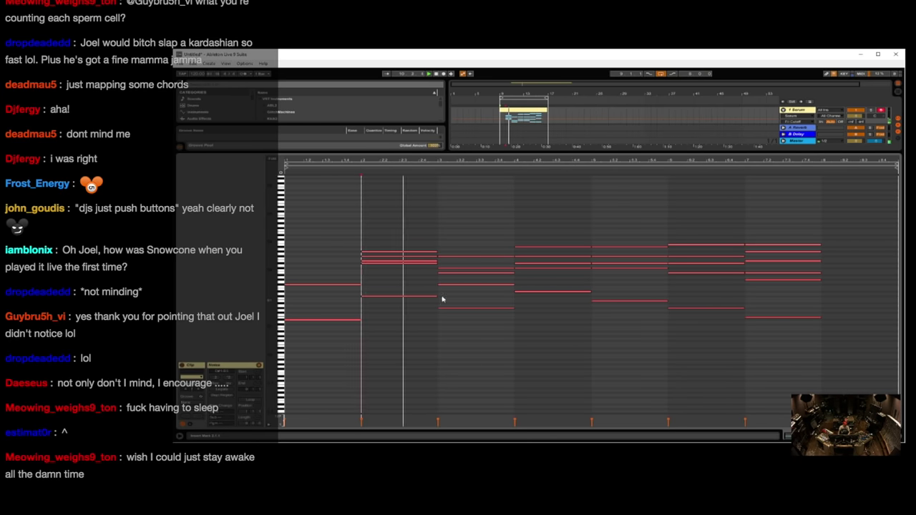
Transpose bar 3's whole chord up five semitones and audition it against the neighbouring bars.
left_click_drag(453, 246, 461, 345)
key("space")
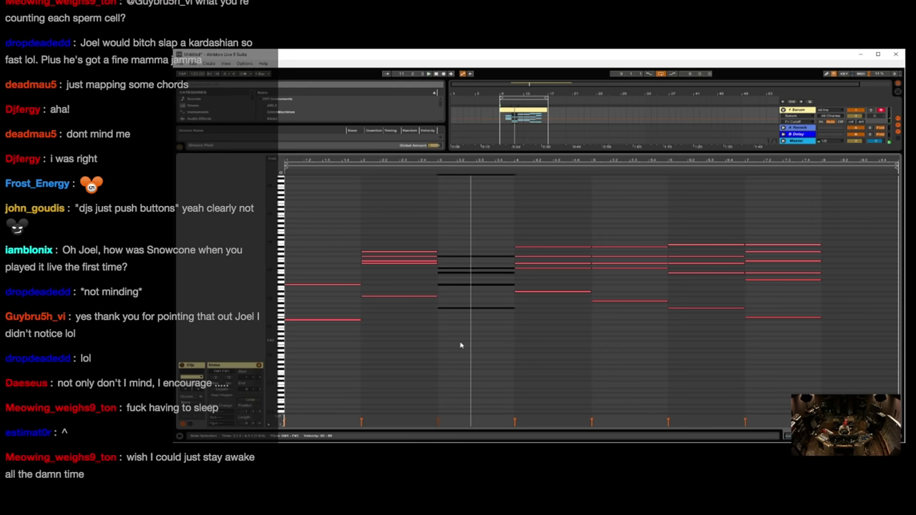
key("Up")
key("Up")
key("Up")
key("Up")
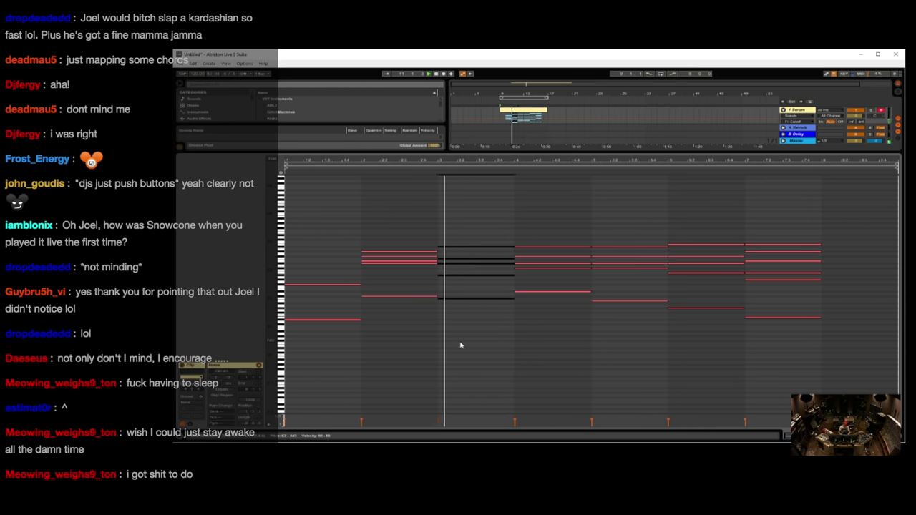
left_click(514, 286)
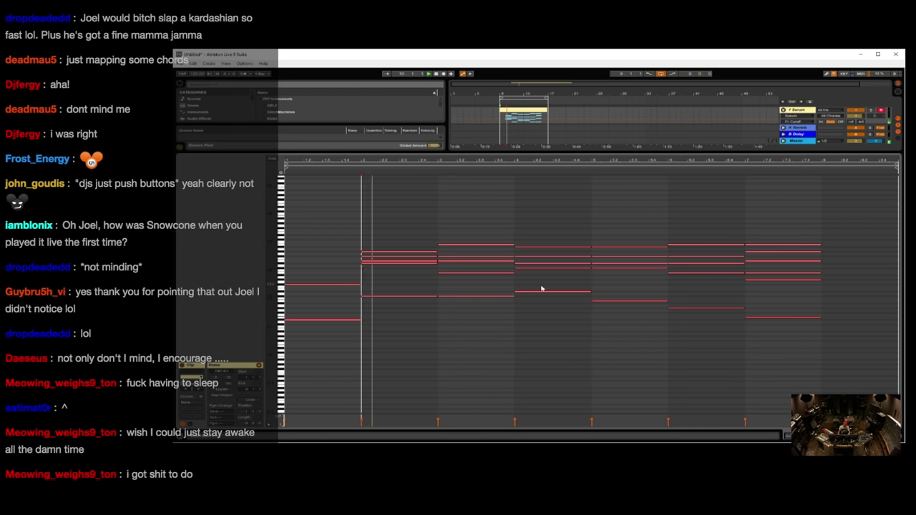
left_click(594, 280)
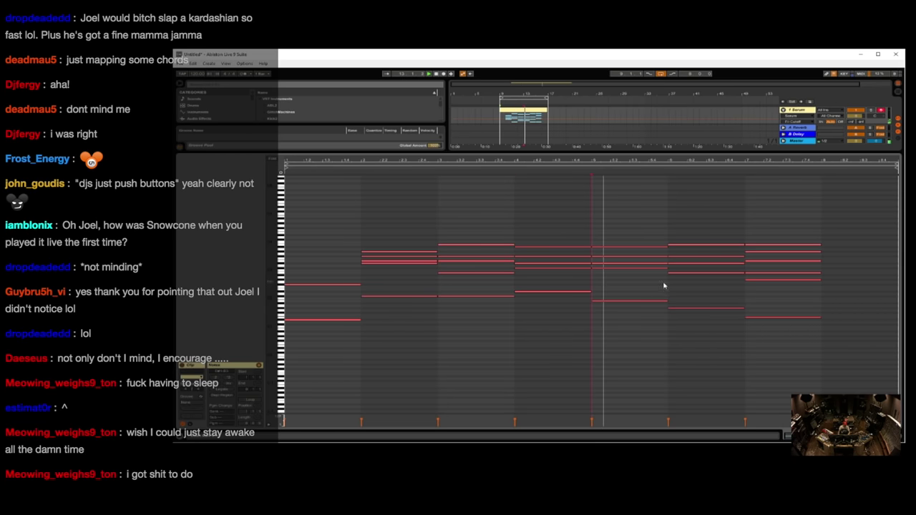
Audition bar 7's chord and add a low bass note in bar 8, below bar 7's bass.
left_click(747, 295)
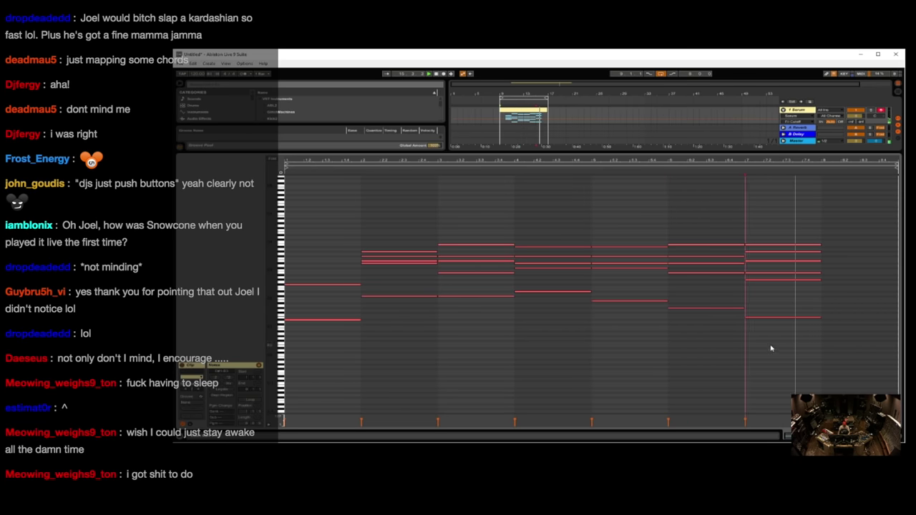
left_click_drag(771, 346, 760, 294)
left_click(835, 327)
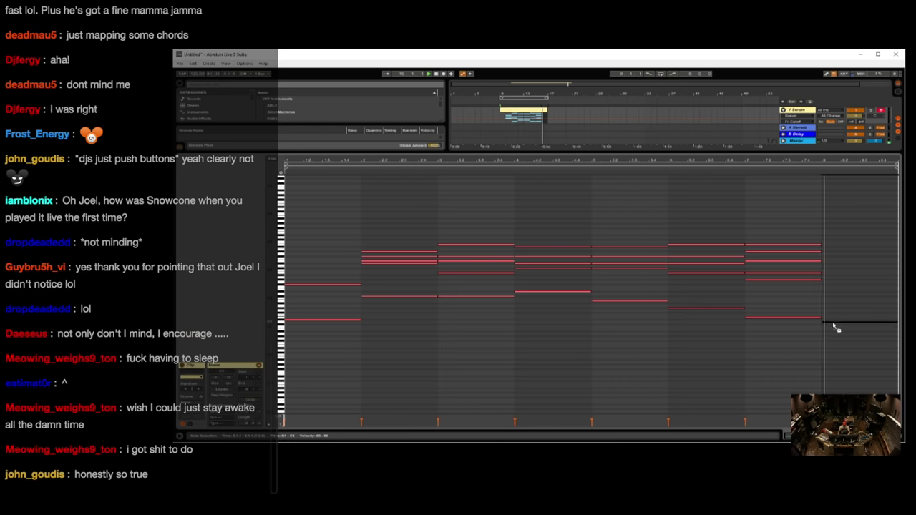
Stack five upper notes above bar 8's bass note, down to G#2, auditioning the chord as it builds.
mouse_move(836, 271)
left_mouse_down()
mouse_move(832, 244)
mouse_move(832, 270)
left_mouse_up()
key("space")
key("space")
key("space")
key("space")
key("space")
key("space")
key("space")
key("space")
key("space")
key("space")
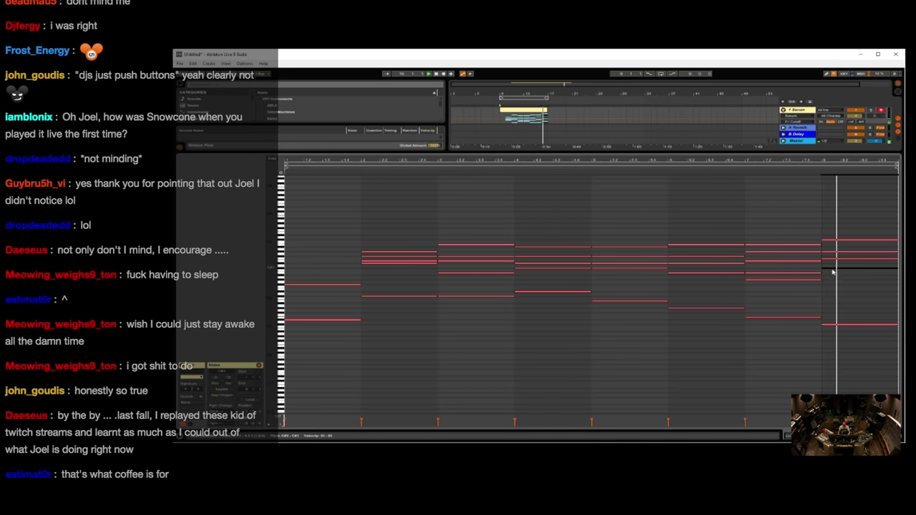
left_click(834, 280)
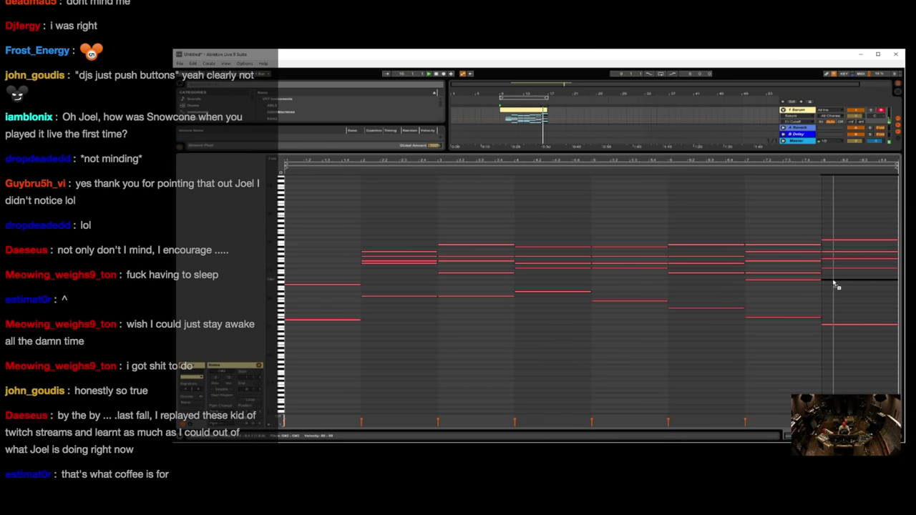
Audition the progression by starting playback from bars 6, 7, 5, 3 and 2.
left_click(667, 296)
key("space")
key("space")
left_click(744, 298)
key("space")
key("space")
left_click(593, 278)
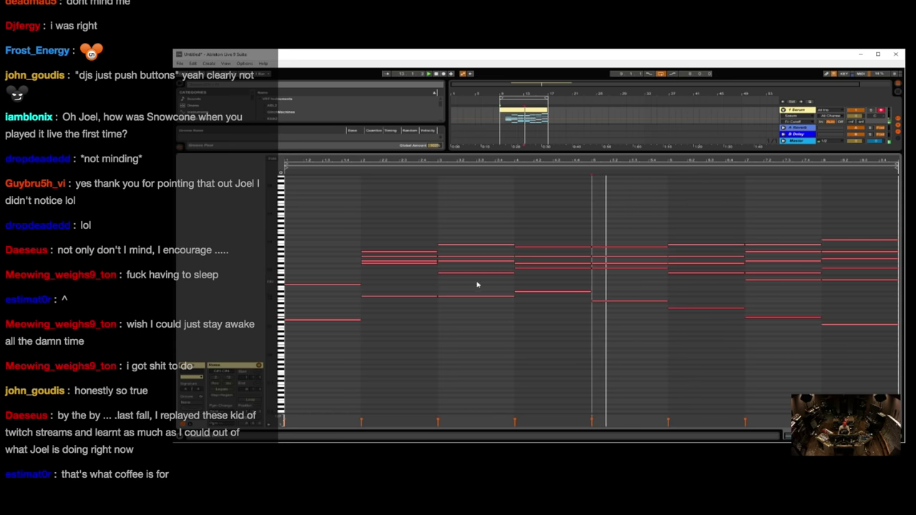
left_click(438, 291)
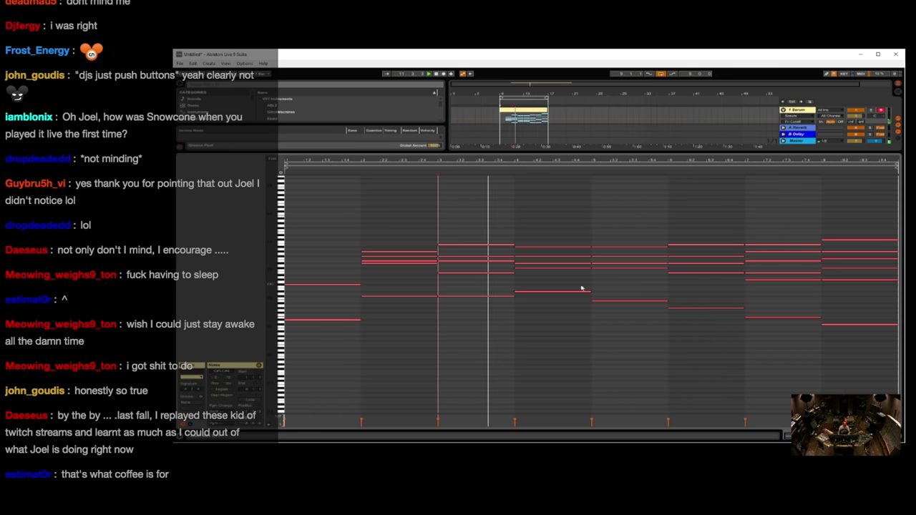
left_click(361, 276)
Replace bar 1's notes with an A#1 bass note and a C#3 upper note.
mouse_move(361, 275)
left_mouse_down()
mouse_move(307, 307)
mouse_move(337, 378)
left_mouse_up()
key("space")
key("Delete")
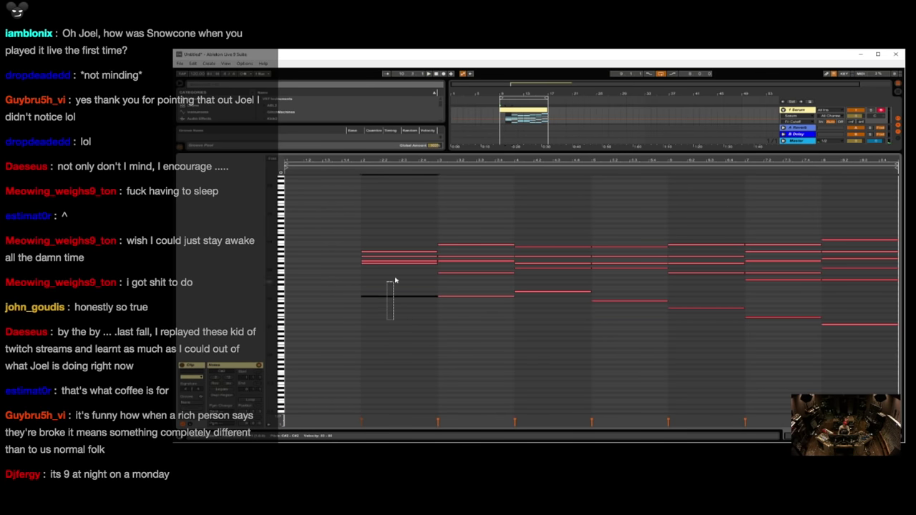
left_click_drag(397, 265, 397, 264)
left_click_drag(398, 264, 325, 274)
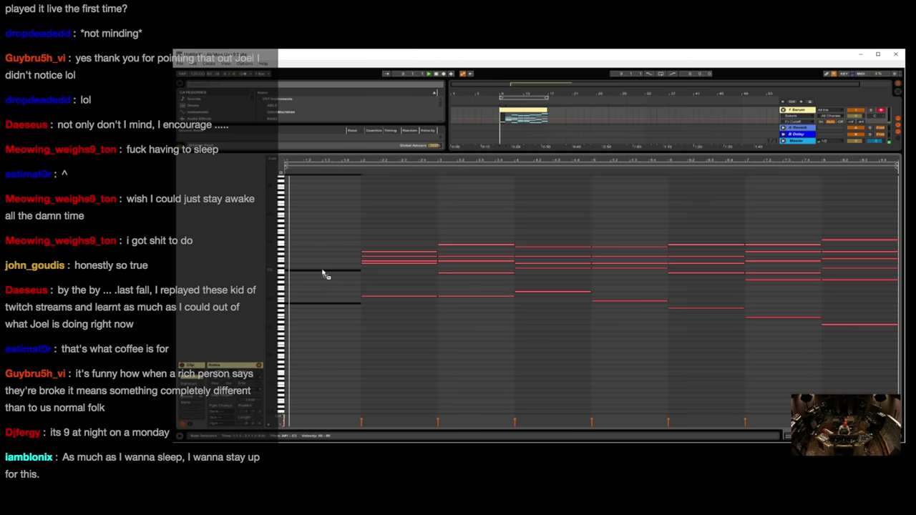
left_click(325, 272)
key("Up")
key("space")
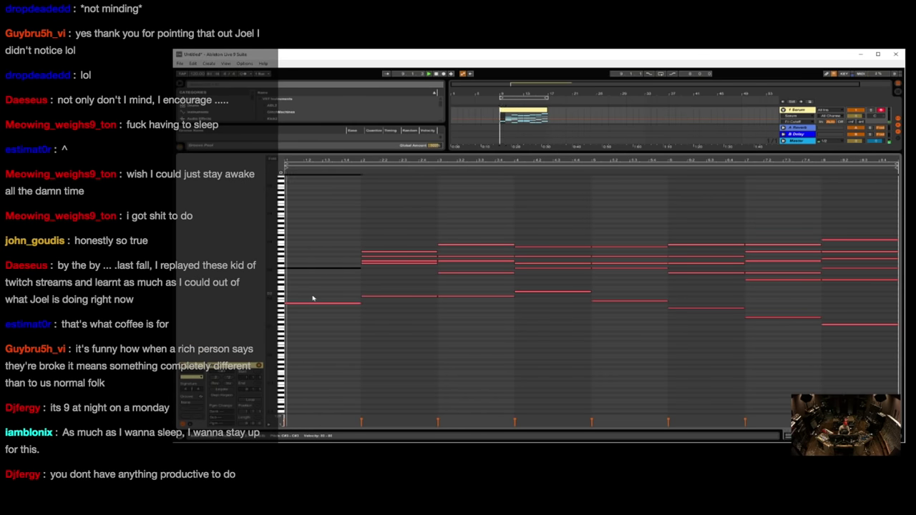
Add three closely spaced upper notes from F3 to G#3 to bar 1's chord while auditioning it.
key("space")
left_click(354, 275)
key("space")
left_click(291, 289)
key("space")
key("space")
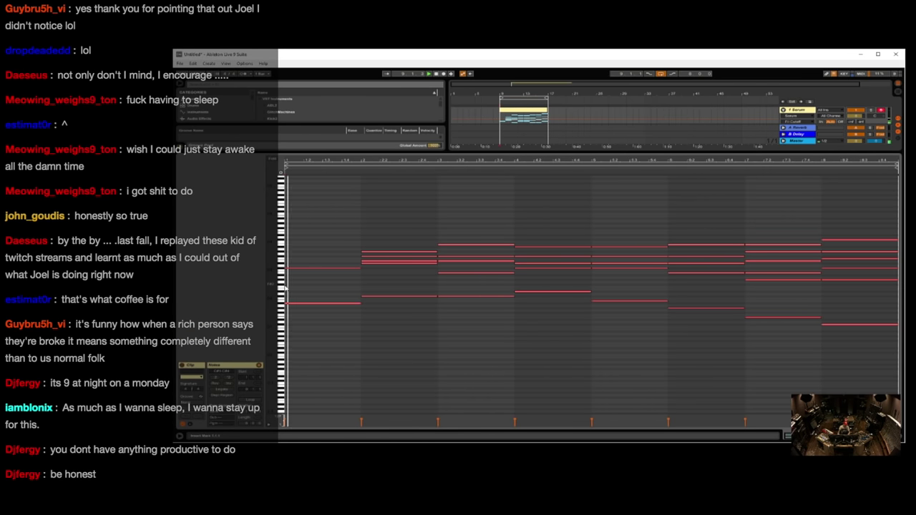
left_click_drag(294, 269, 293, 259)
key("space")
key("space")
key("space")
double_click(294, 253)
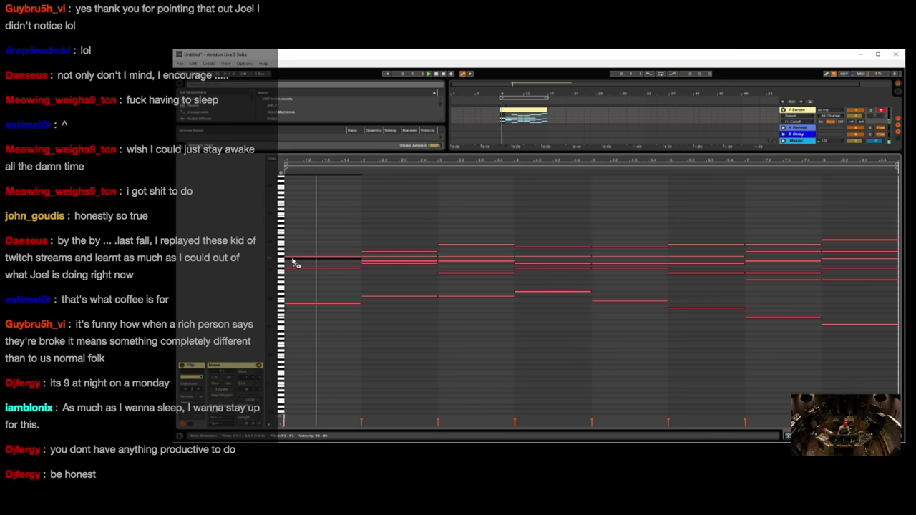
Audition bar 1 into bar 2, add a G#2 to bar 1's chord, and duplicate it into bar 2.
left_click(361, 280)
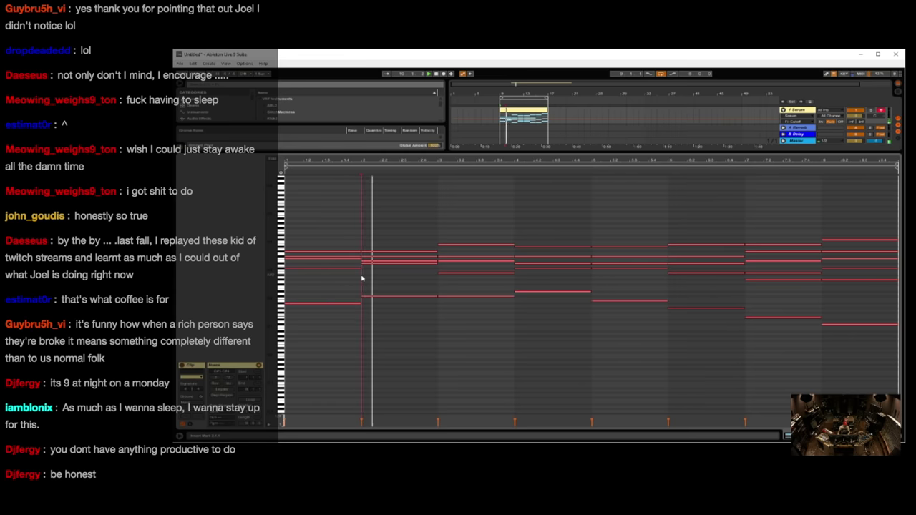
left_click(291, 297)
key("space")
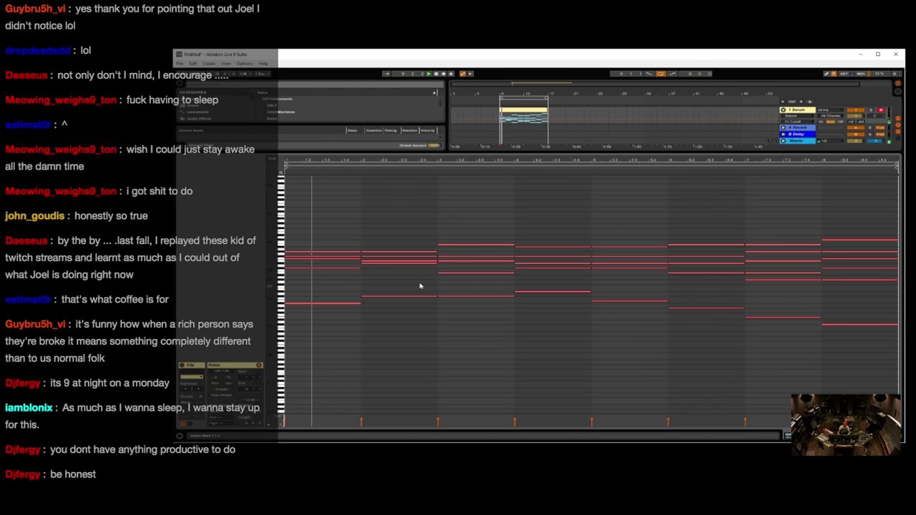
key("space")
left_click_drag(341, 268, 340, 274)
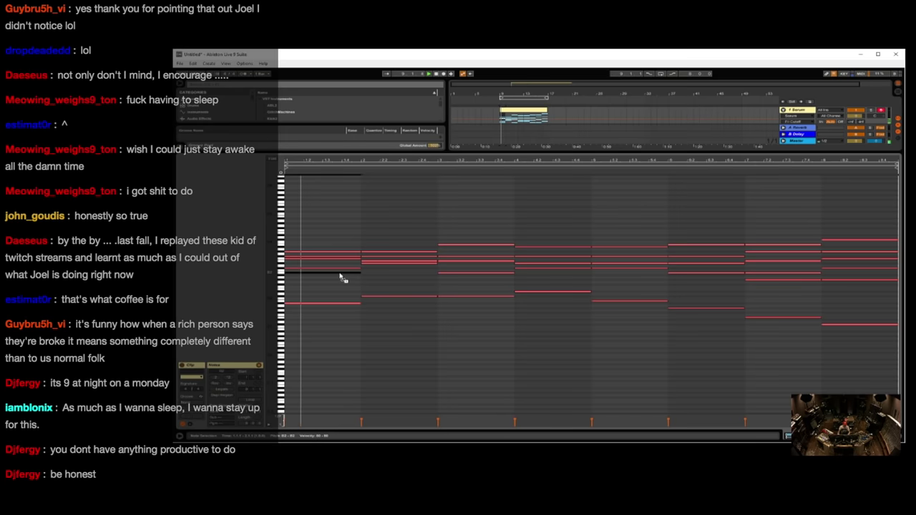
key("space")
key("ctrl+d")
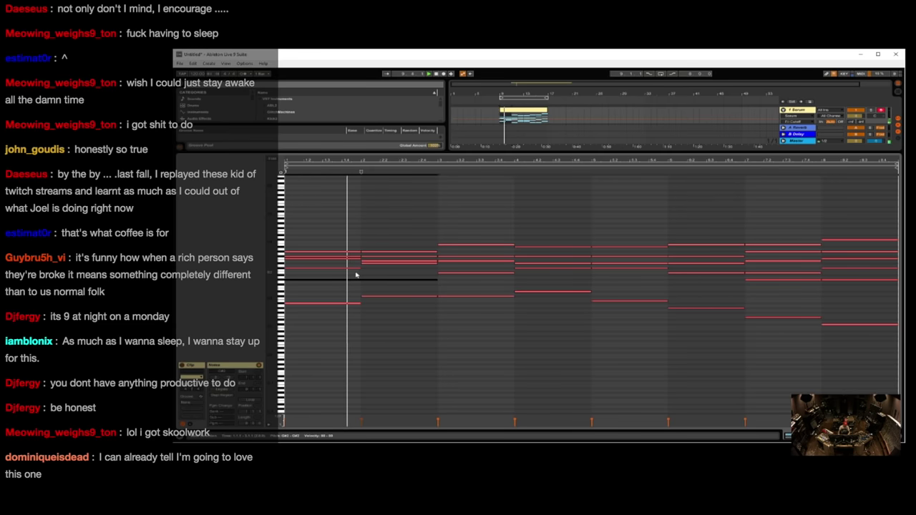
left_click(360, 274)
left_click(441, 289)
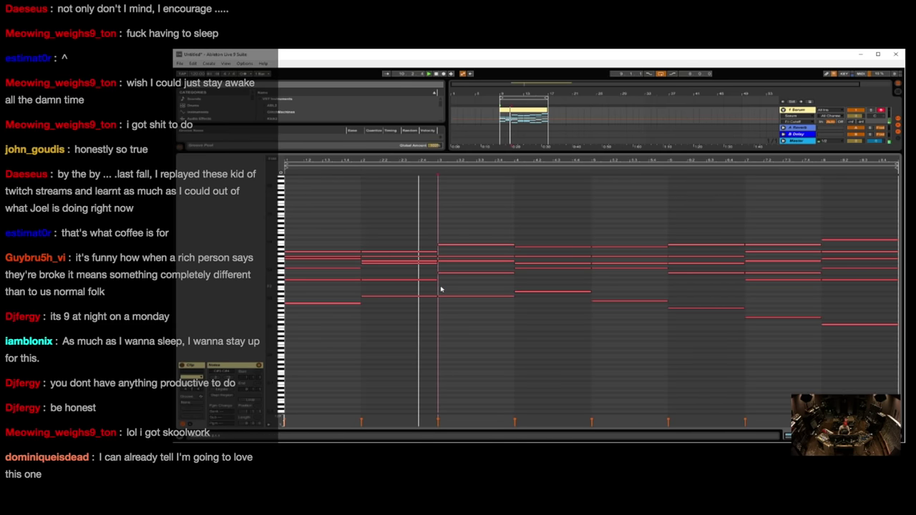
Duplicate bar 2's G#2 into bars 3 and 4 and raise bar 4's copy two semitones.
left_click(413, 280)
key("ctrl+d")
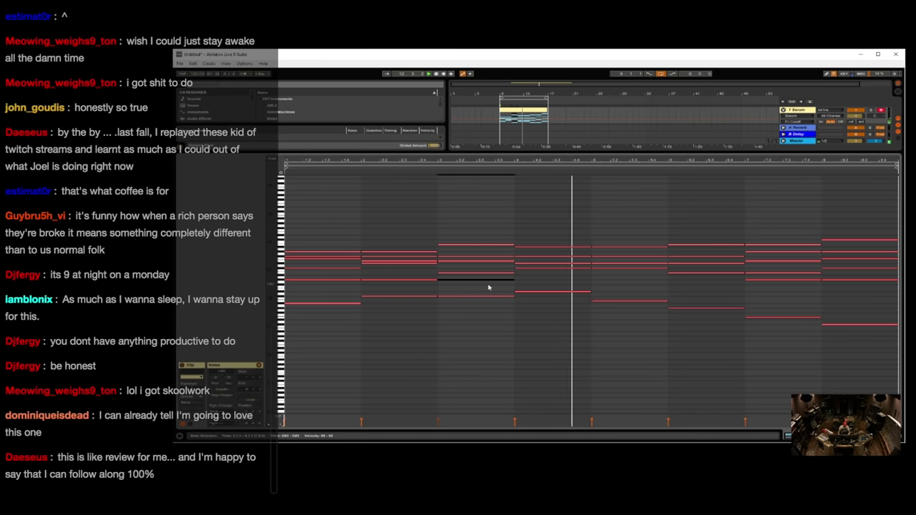
key("ctrl+d")
key("space")
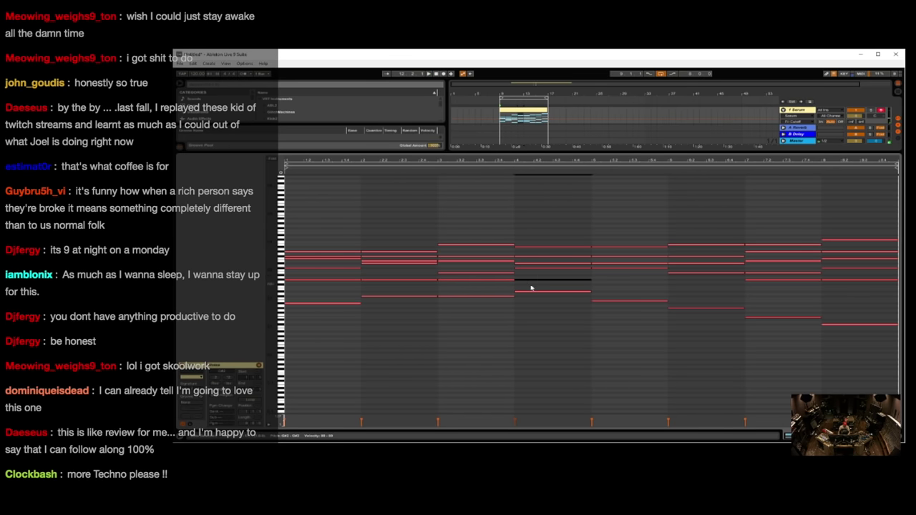
key("Up")
key("space")
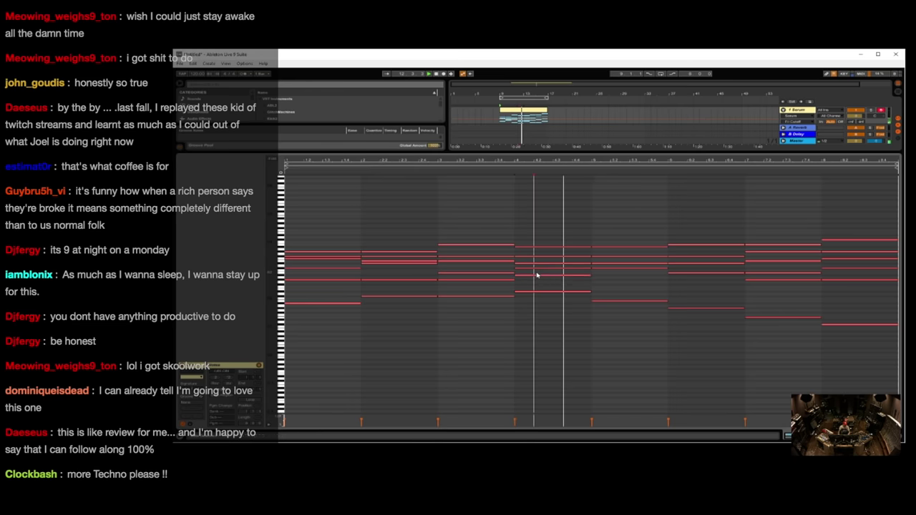
Copy bar 4's added inner note into bar 5 at G#2 and lower bar 5's bass to match bar 6's bass.
left_click_drag(538, 279, 614, 283)
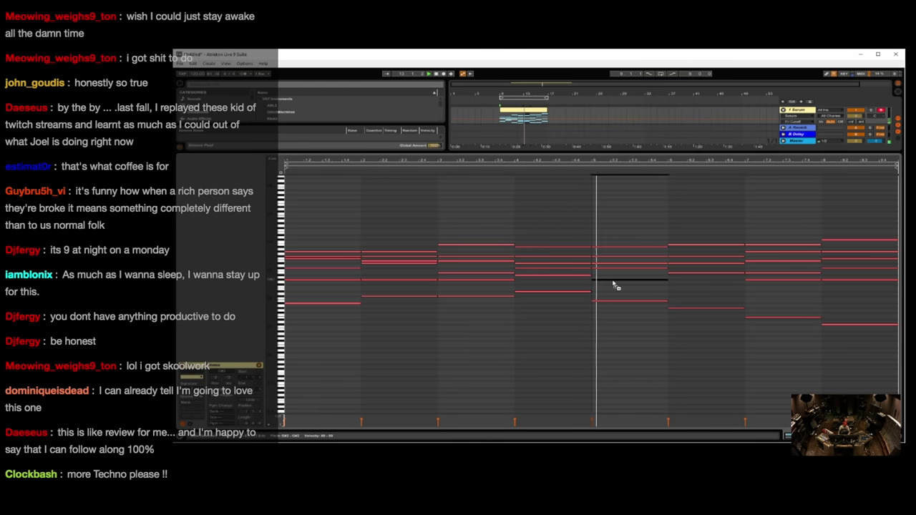
left_click(611, 301)
key("space")
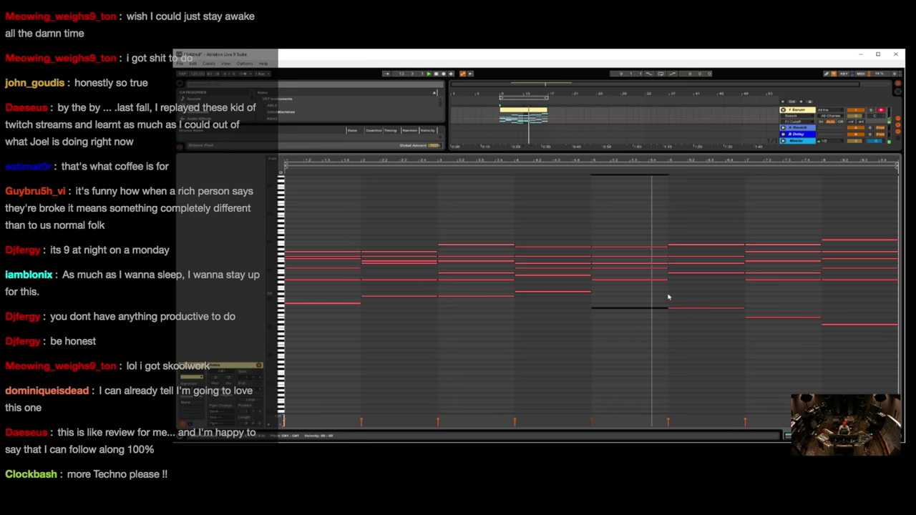
Copy the lowest upper note of bar 6's chord down to G#2, and audition from bar 7.
left_click(687, 274)
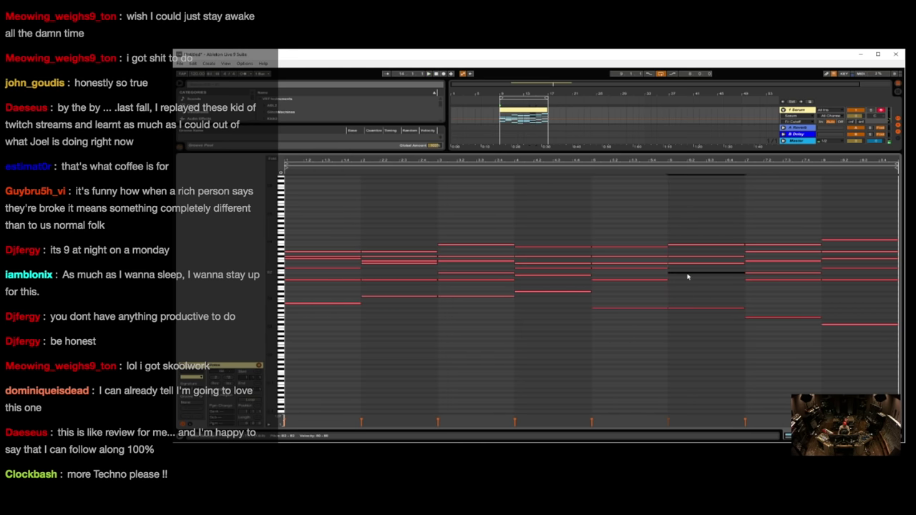
left_click_drag(687, 276, 690, 284)
left_click(748, 294)
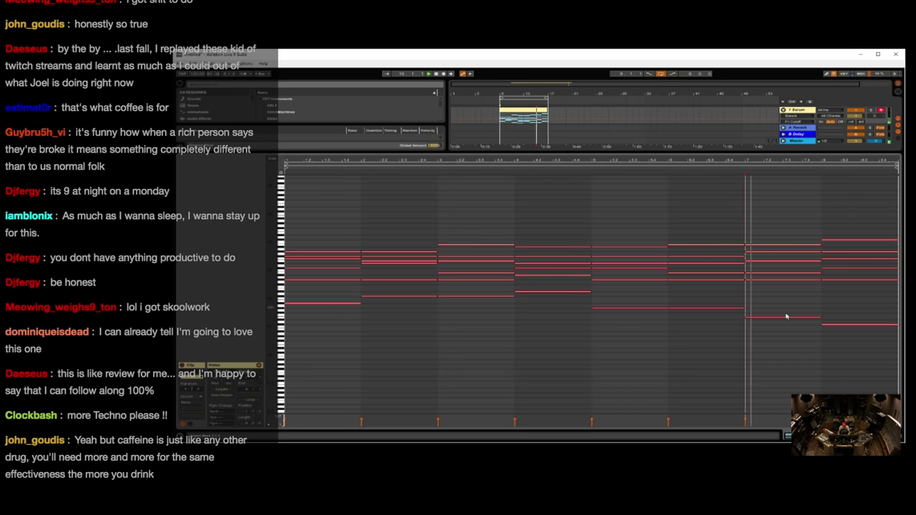
Lower the top note of bar 8's chord in semitone steps to D#3, auditioning it along the way.
left_click(849, 240)
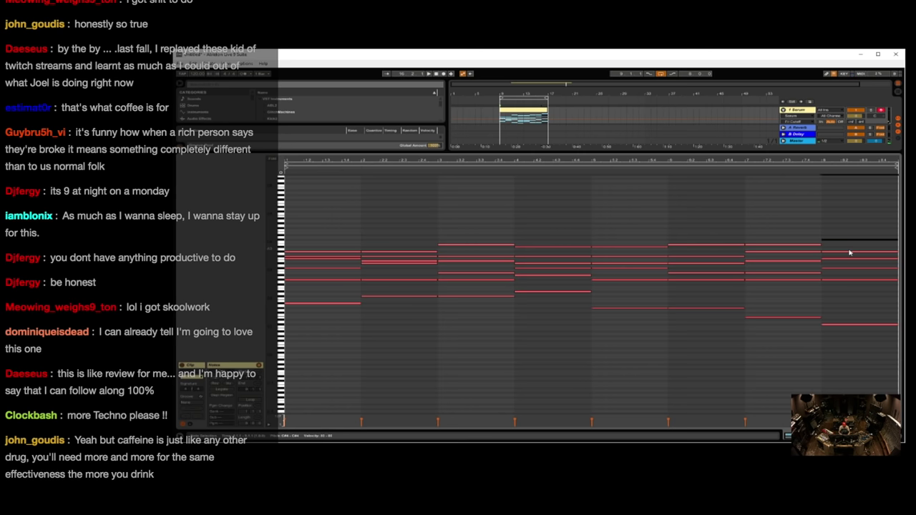
key("Down")
key("Down")
key("space")
key("space")
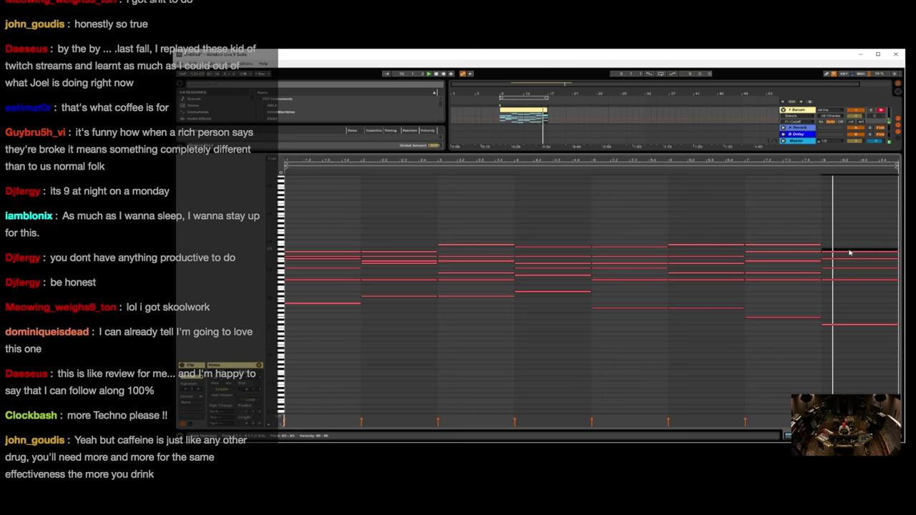
key("Down")
key("space")
key("space")
key("Down")
key("Down")
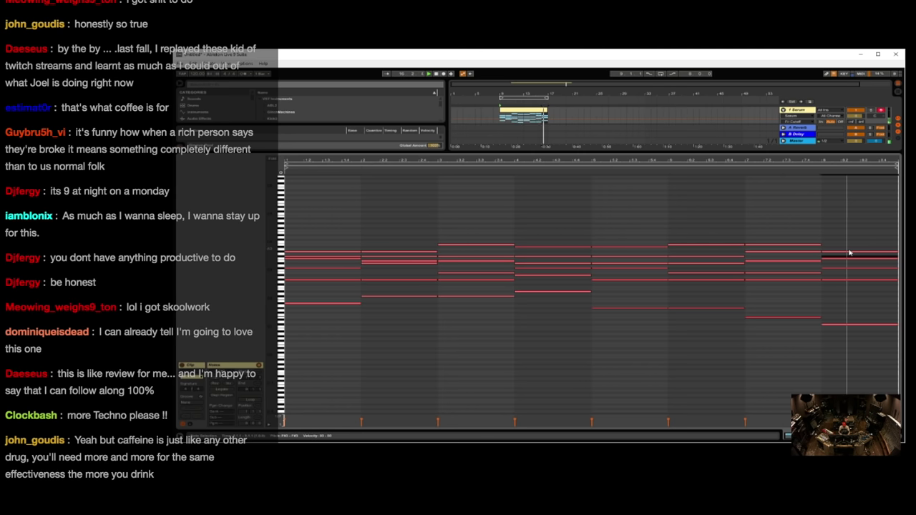
key("Down")
key("Down")
key("Down")
key("Down")
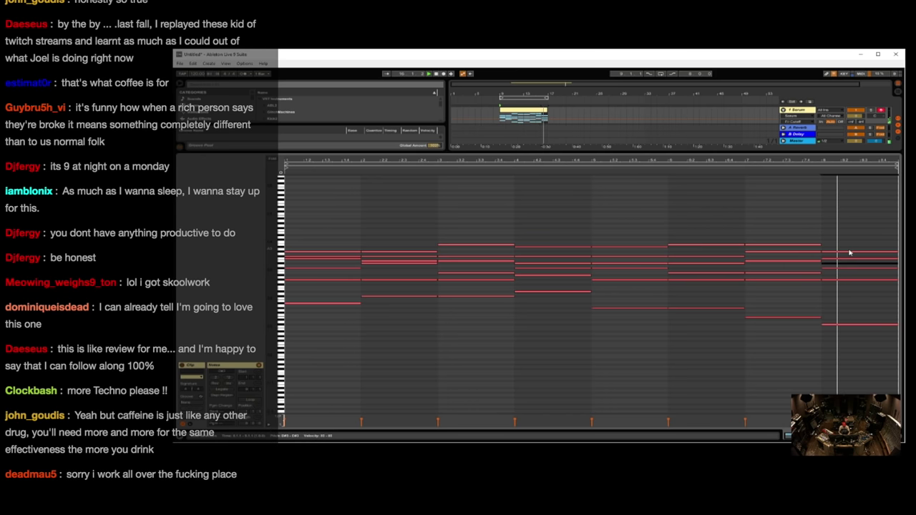
Audition the progression from bars 5, 4, 3 and 2, and play it from bar 1.
left_click(591, 289)
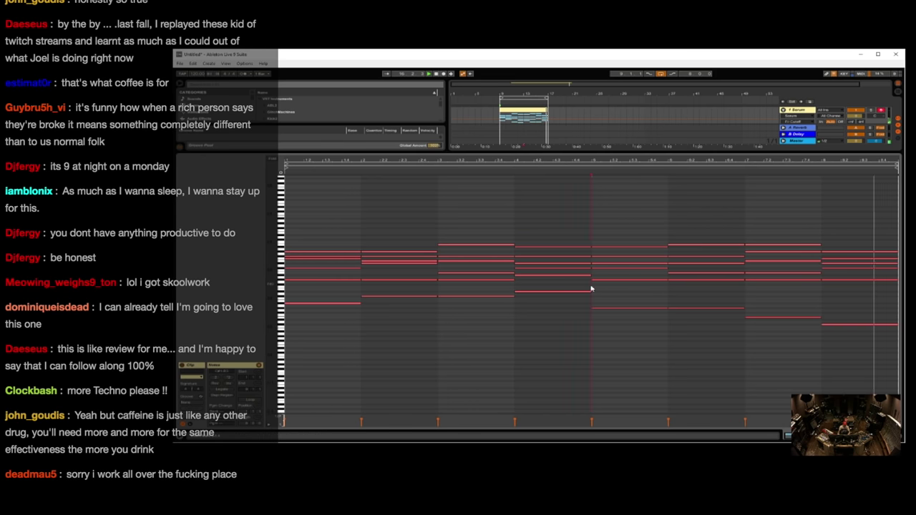
left_click(514, 289)
left_click(437, 289)
key("space")
key("space")
left_click(362, 299)
key("space")
key("space")
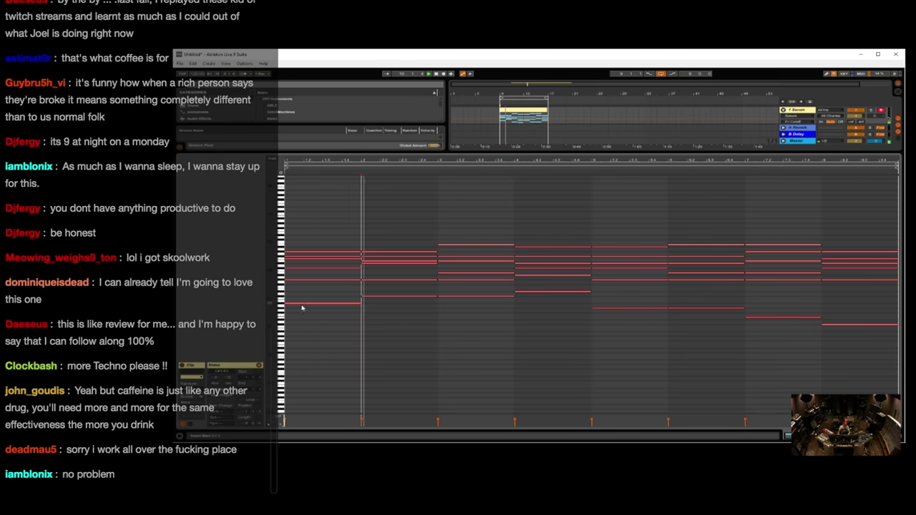
left_click(286, 295)
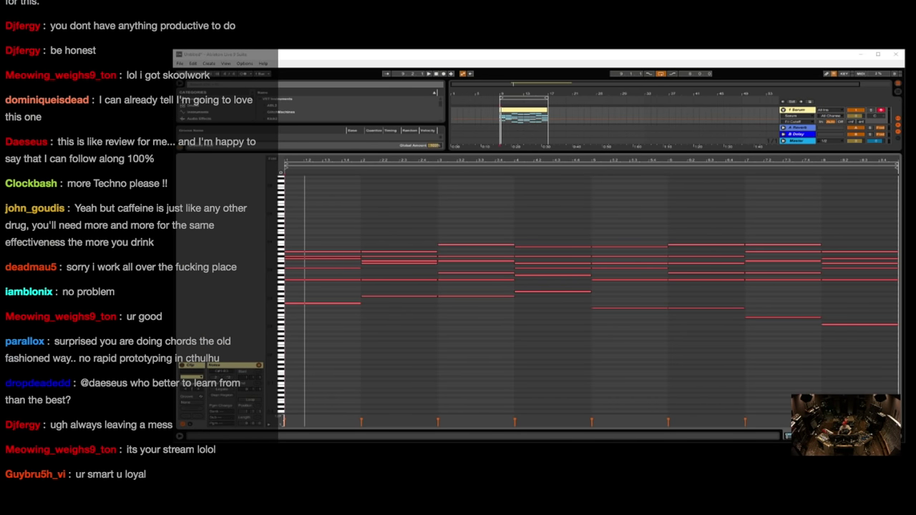
left_click(341, 216)
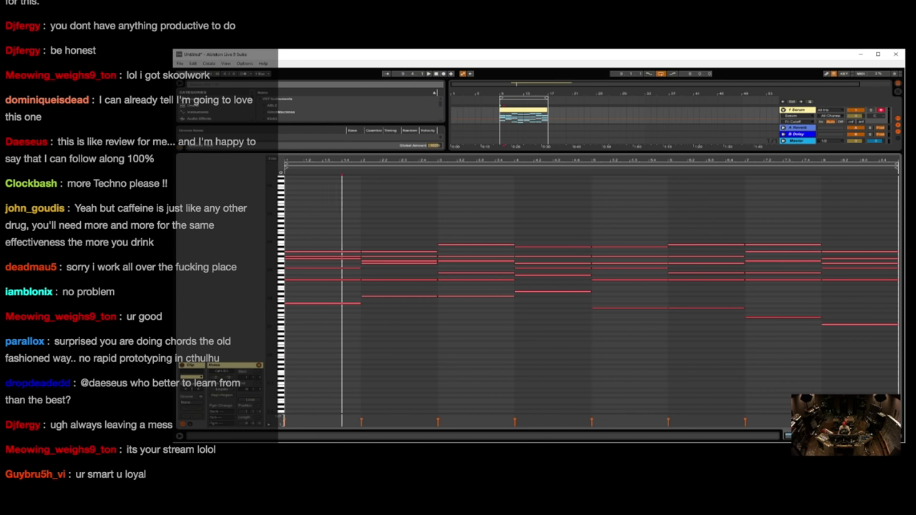
Load the Cthulhu plug-in onto a new track below the audio tracks and move its window clear of the arrangement.
key("shift+Tab")
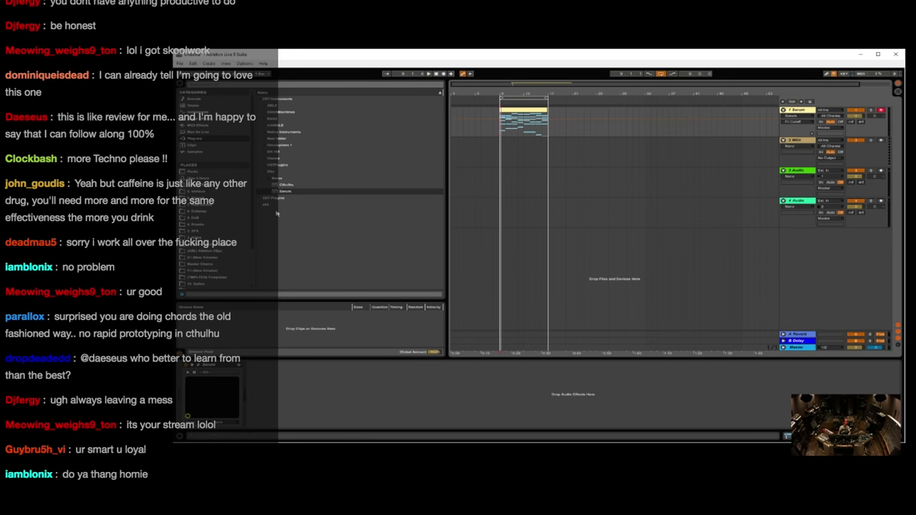
left_click_drag(278, 184, 454, 268)
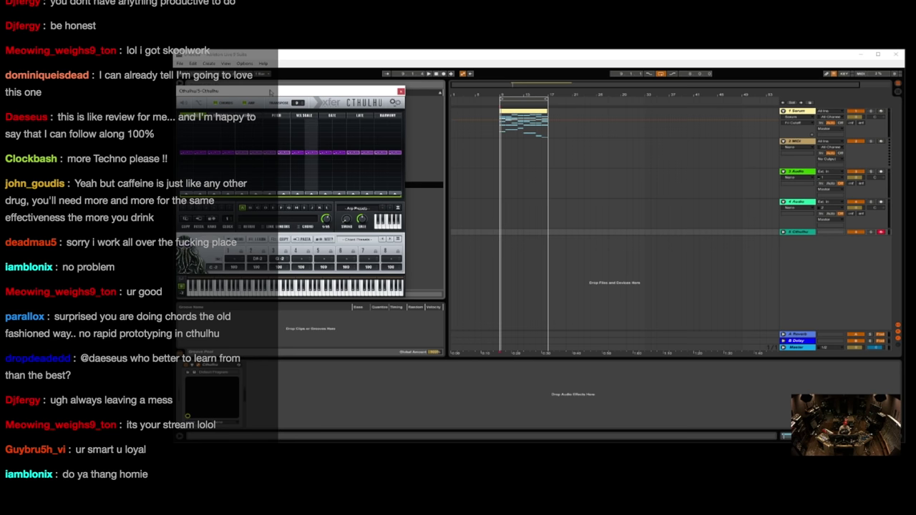
left_click_drag(228, 91, 813, 301)
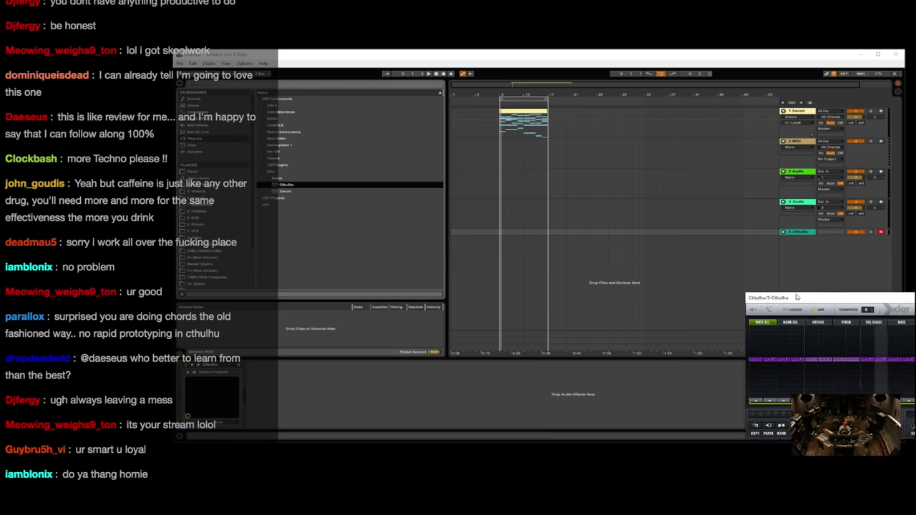
left_click(795, 173)
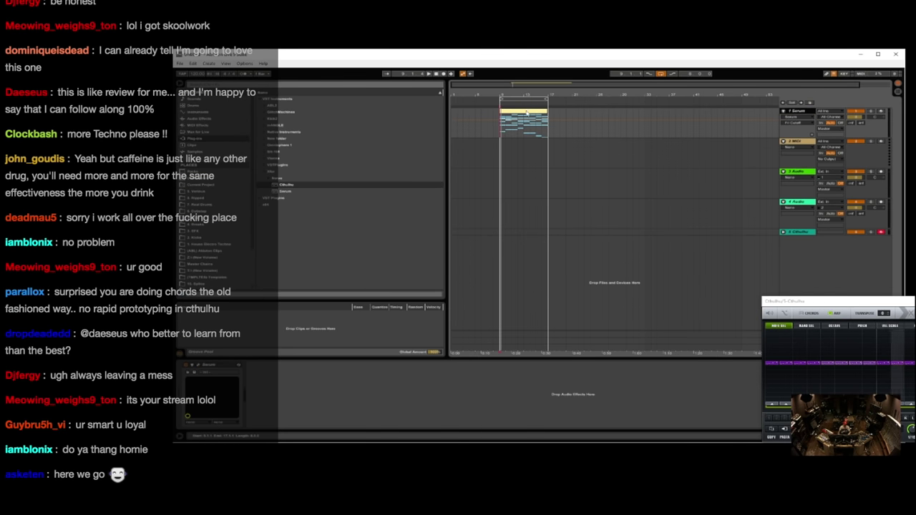
Move the chord clip from the Serum track to the Cthulhu track and route Serum's MIDI input from 5-Cthulhu, using the Cthulhu plug-in's output.
left_click_drag(522, 113, 530, 233)
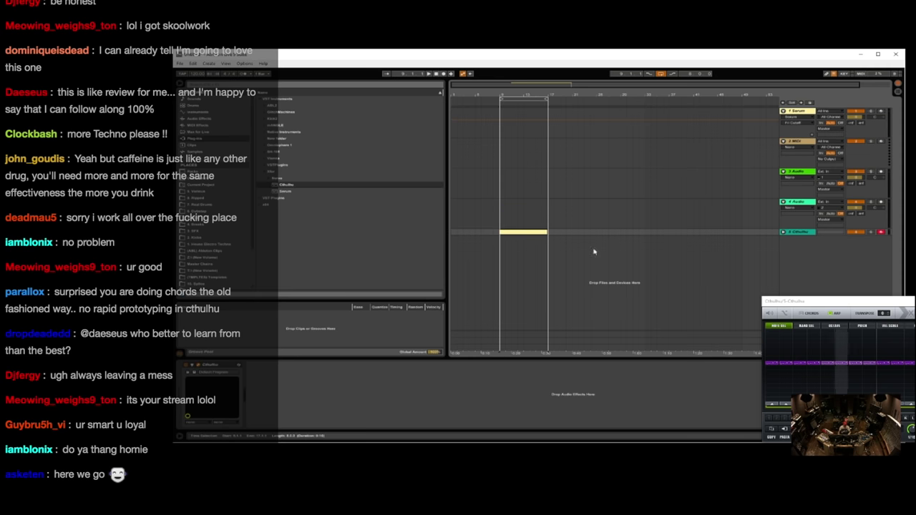
left_click(830, 111)
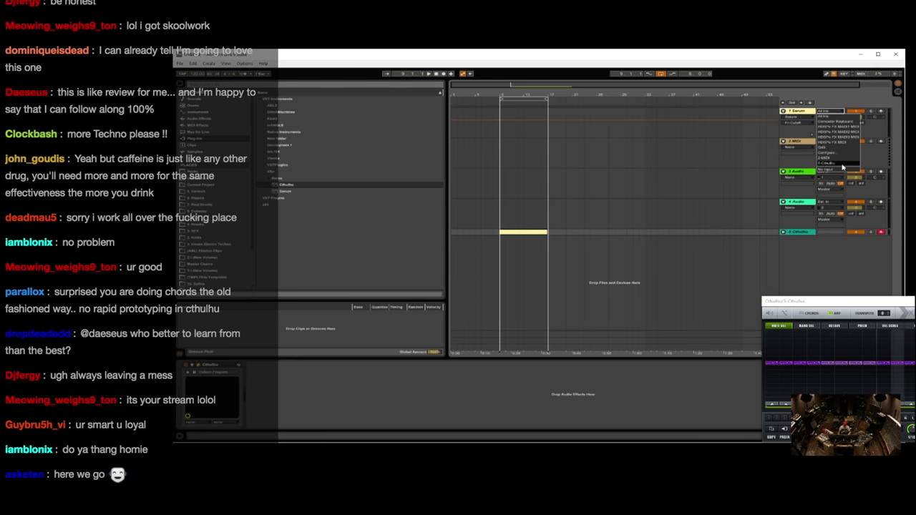
left_click(827, 162)
left_click(827, 117)
left_click(825, 135)
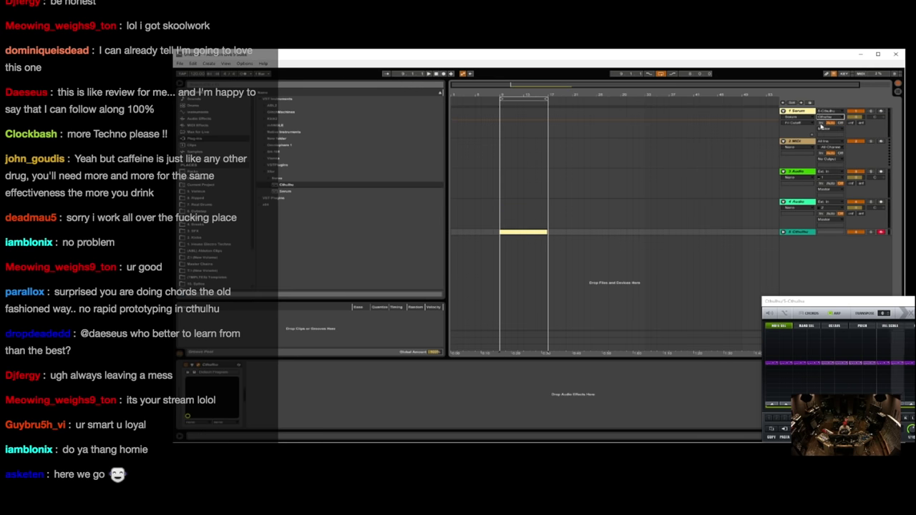
Shorten Cthulhu's arpeggio to three steps with the first note lowest and the second highest, and unfold the Cthulhu track.
left_click_drag(812, 306, 672, 257)
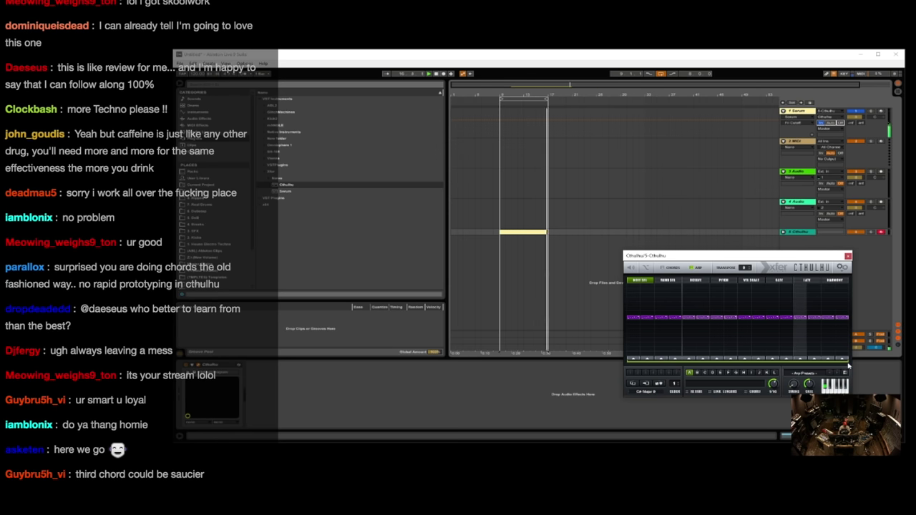
left_click_drag(846, 361, 663, 364)
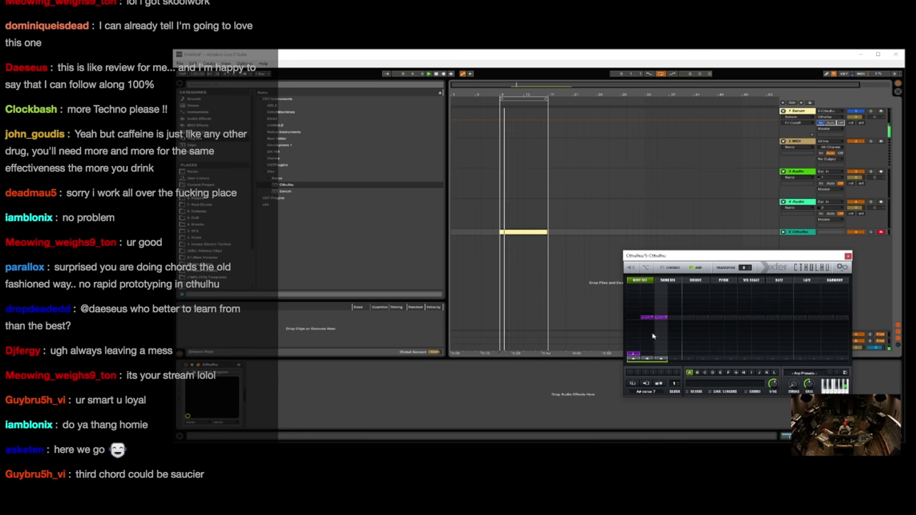
left_click(660, 340)
left_click(647, 337)
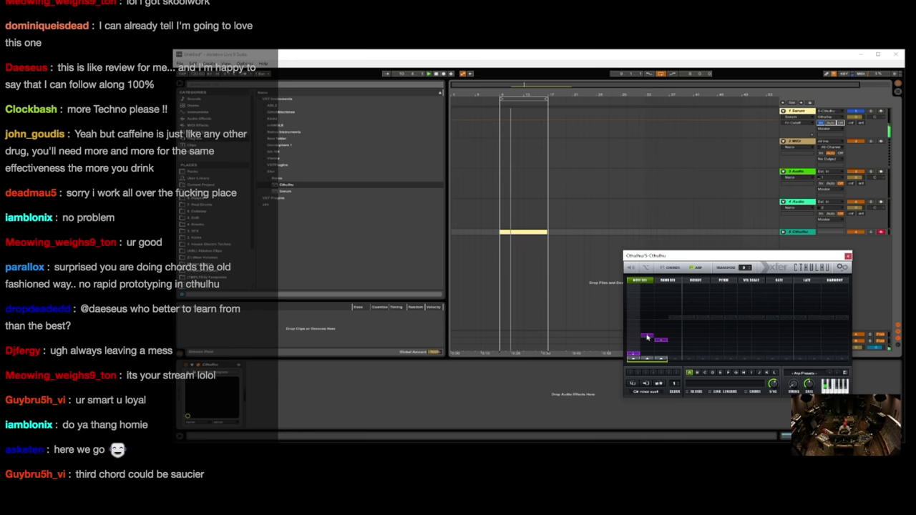
left_click(783, 232)
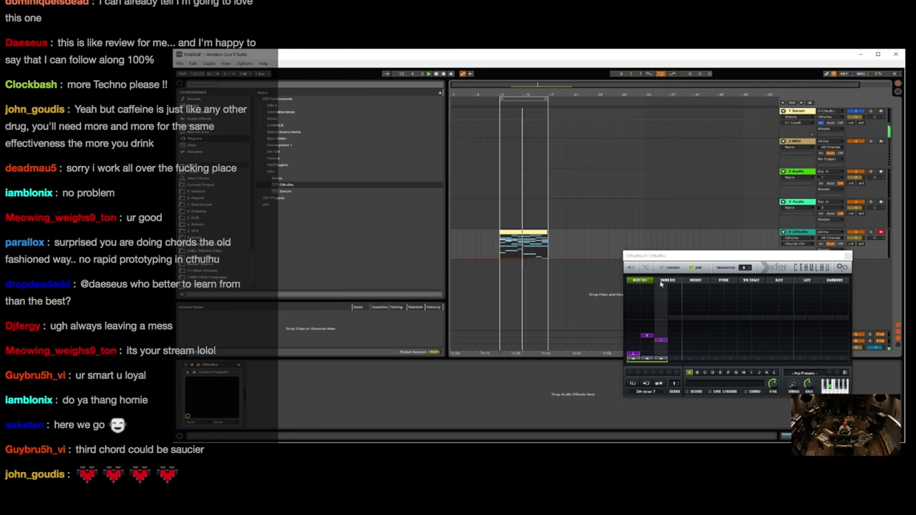
Open Serum from its track and set its filter cutoff to about 174 Hz.
left_click(800, 112)
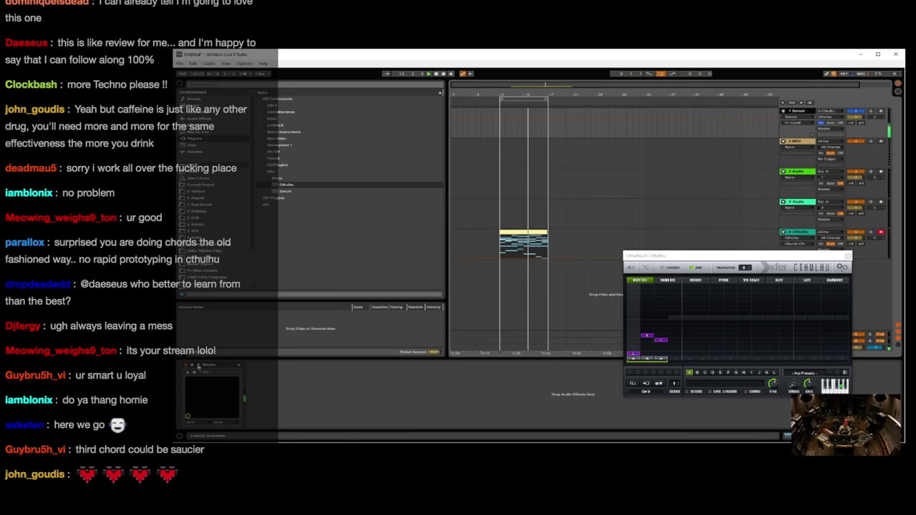
left_click(198, 365)
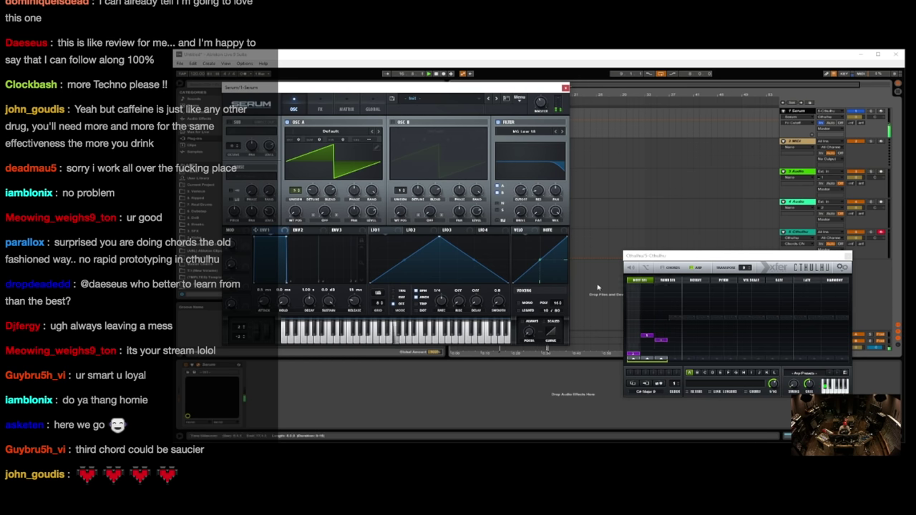
left_click_drag(514, 194, 514, 218)
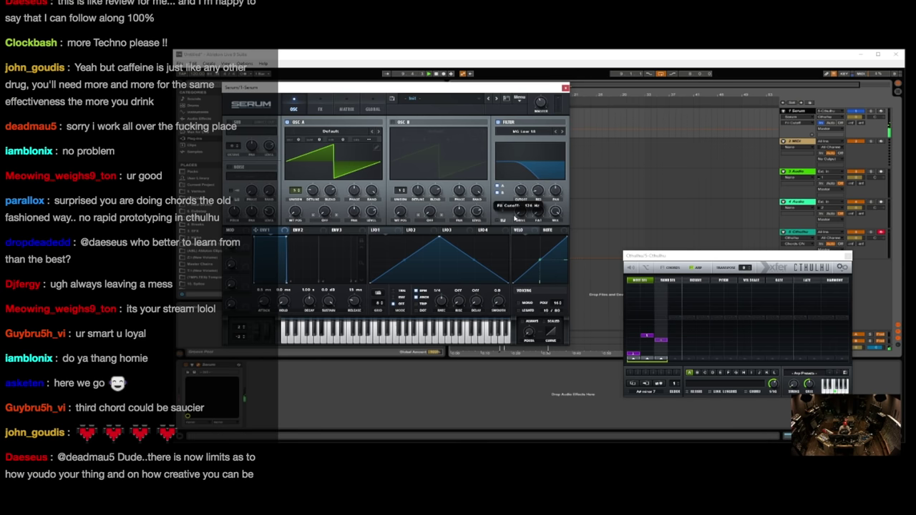
Modulate Serum's filter cutoff with Env 2, shaping the envelope with a 7.7 ms attack, a short decay and zero sustain.
left_click(309, 232)
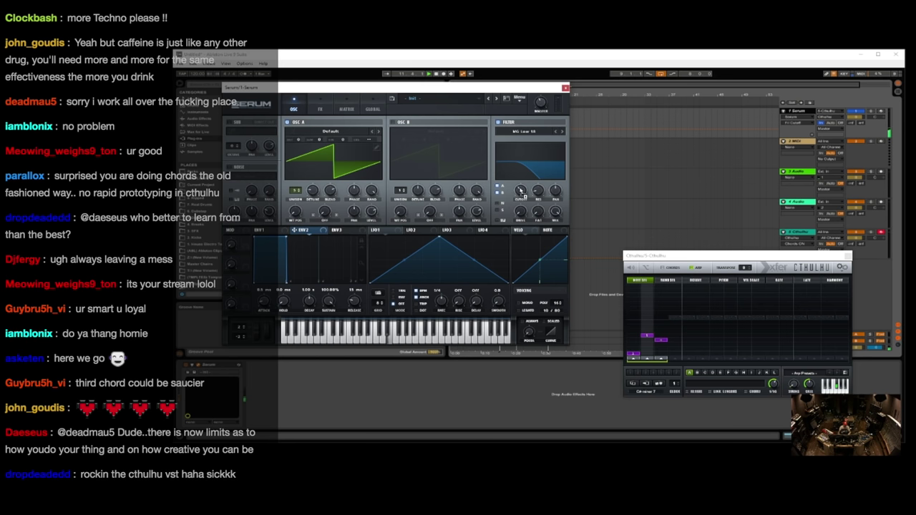
left_click_drag(520, 190, 521, 197)
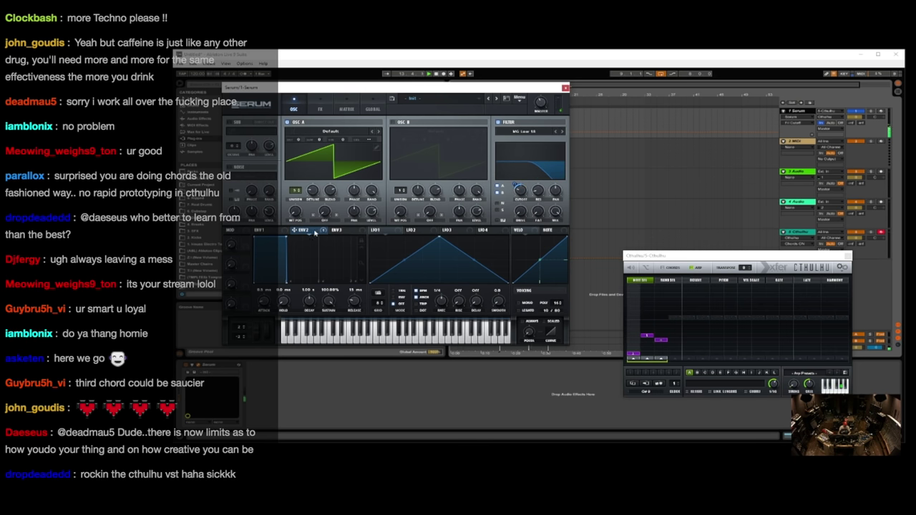
left_click_drag(285, 236, 284, 280)
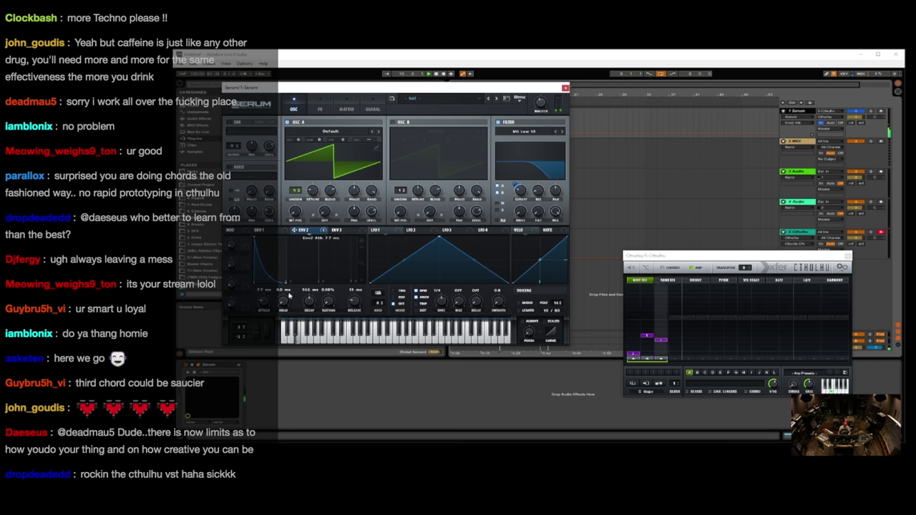
Extend Cthulhu's arpeggio pattern to six steps with notes on the new ones, and reposition the Cthulhu and Serum windows.
left_click(677, 356)
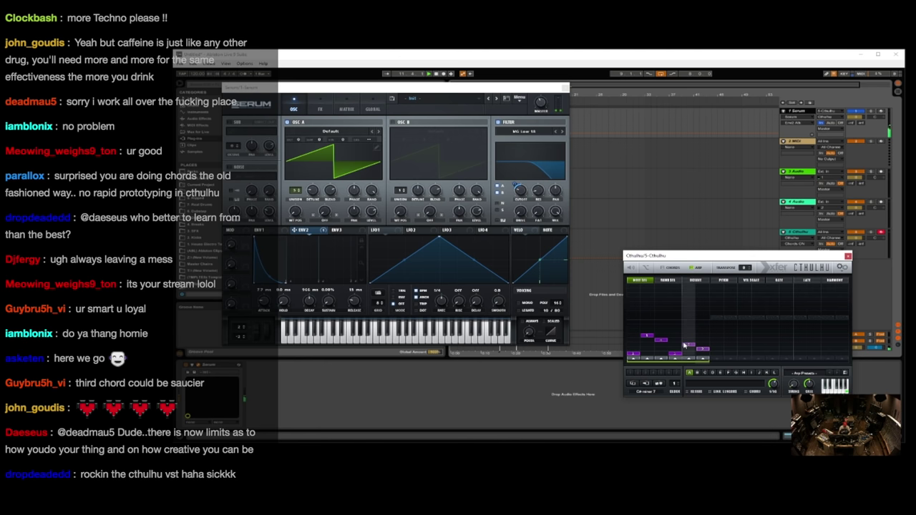
left_click_drag(712, 260, 700, 244)
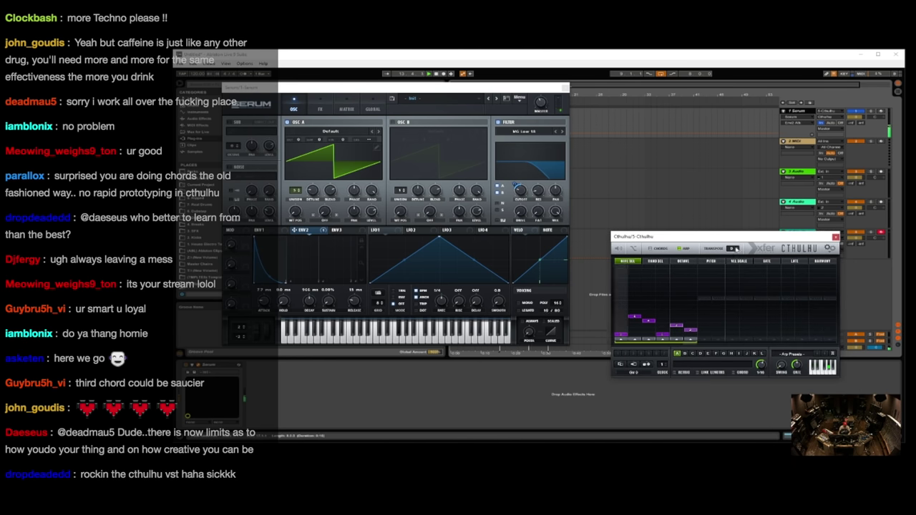
left_click(800, 114)
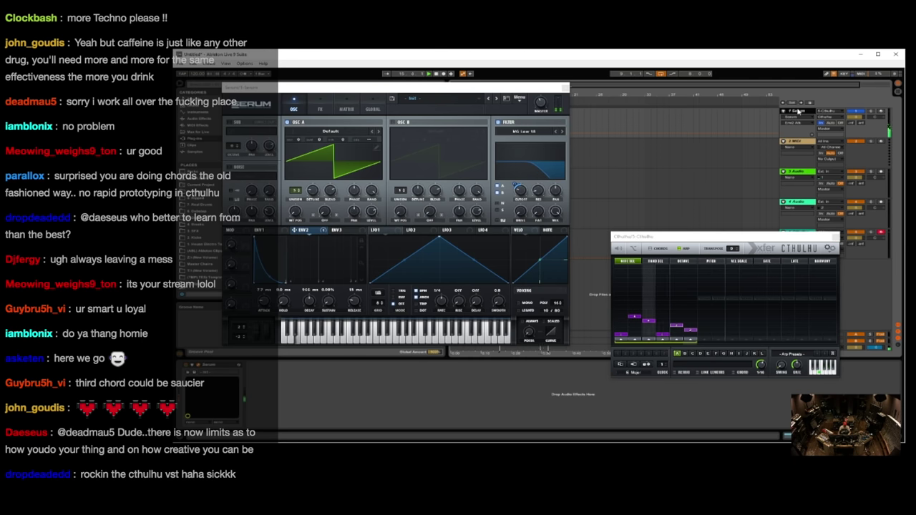
left_click_drag(526, 87, 638, 141)
left_click_drag(627, 240, 619, 226)
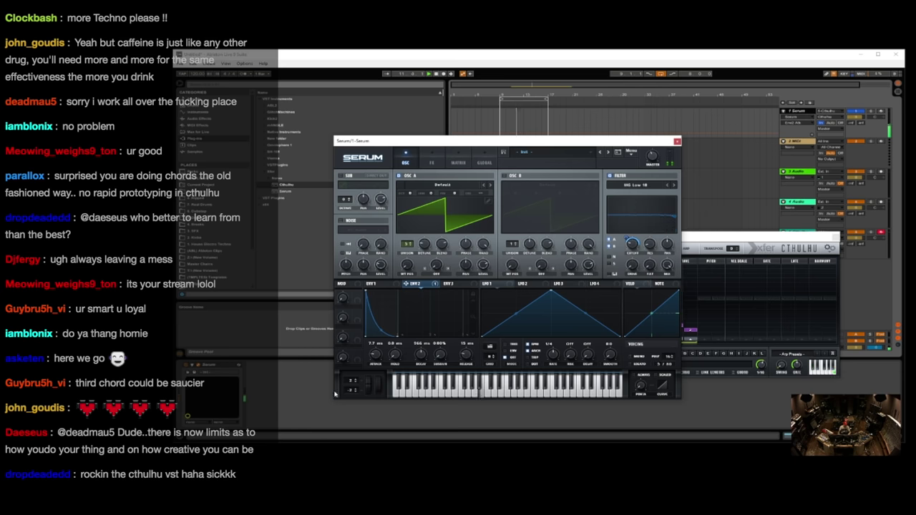
Find H-Reverb Stereo among the VST effect plug-ins and add it after Serum on the Serum track.
left_click(253, 401)
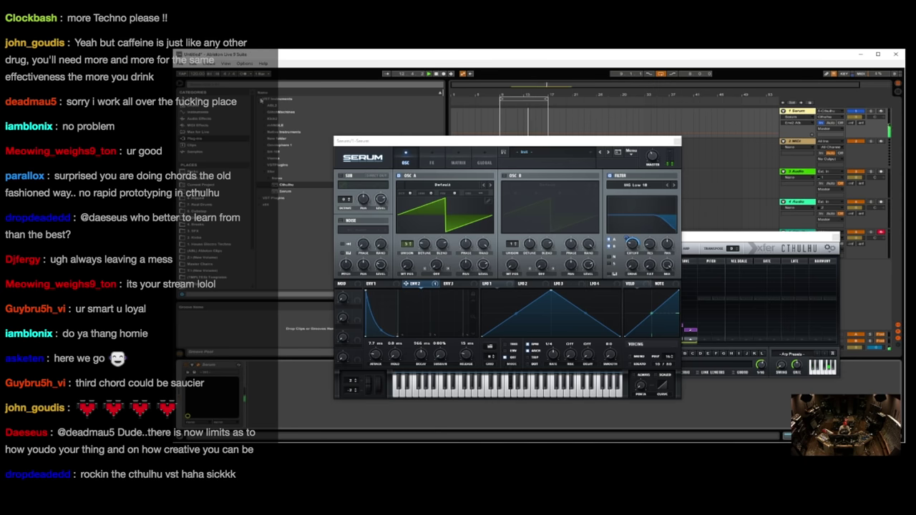
left_click(261, 99)
left_click(258, 112)
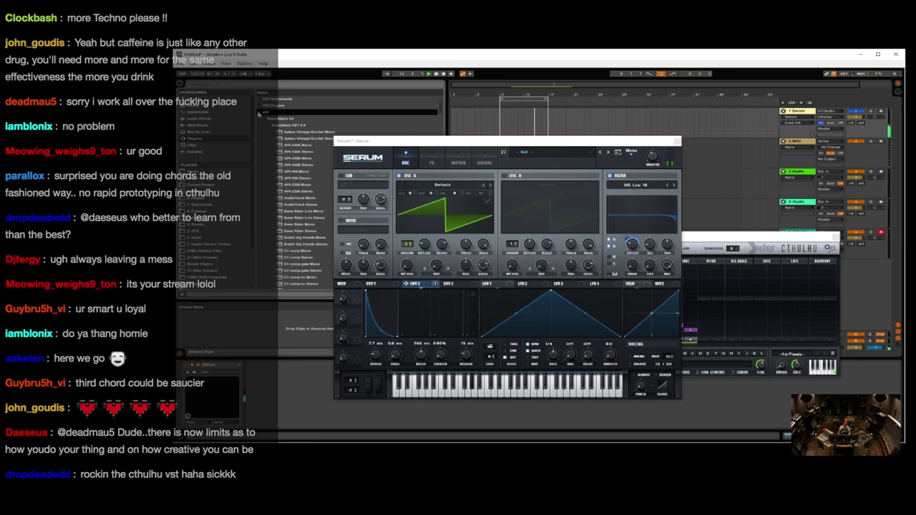
scroll(297, 276, "down", 10)
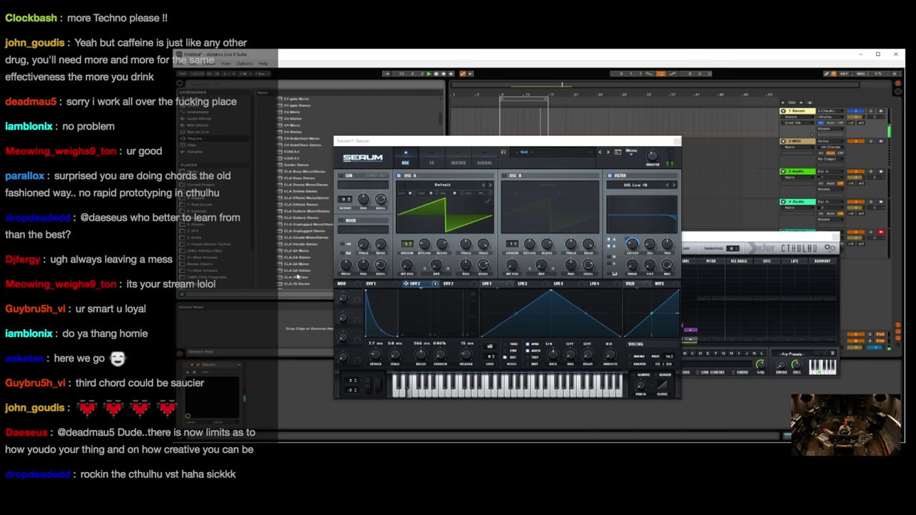
scroll(297, 276, "down", 10)
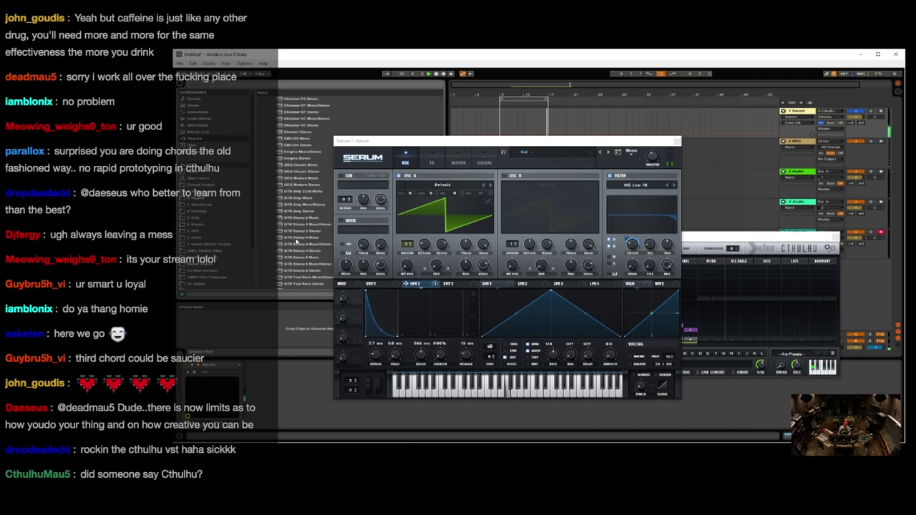
left_click(296, 239)
scroll(293, 263, "up", 10)
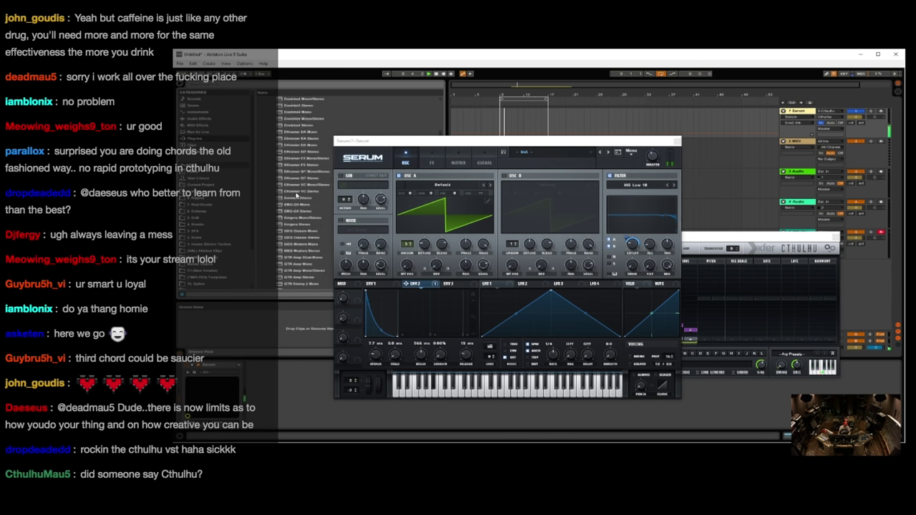
scroll(299, 187, "down", 15)
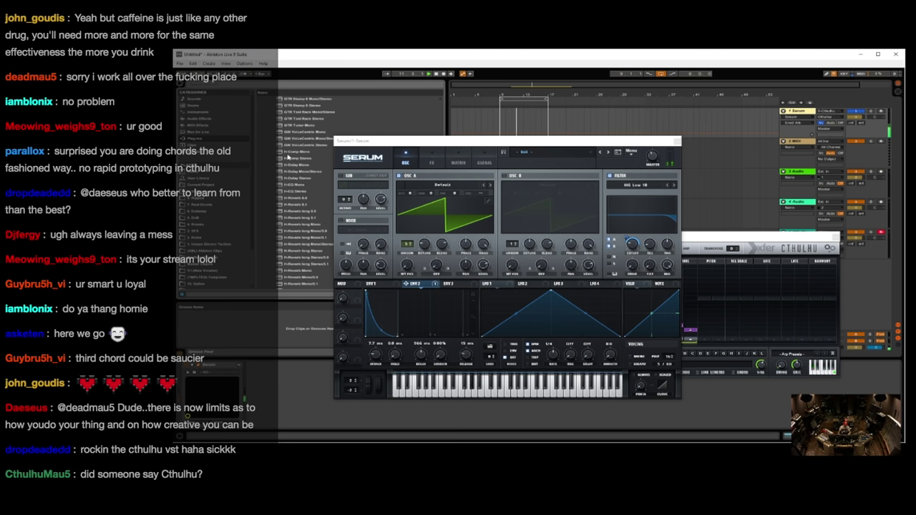
left_click(301, 206)
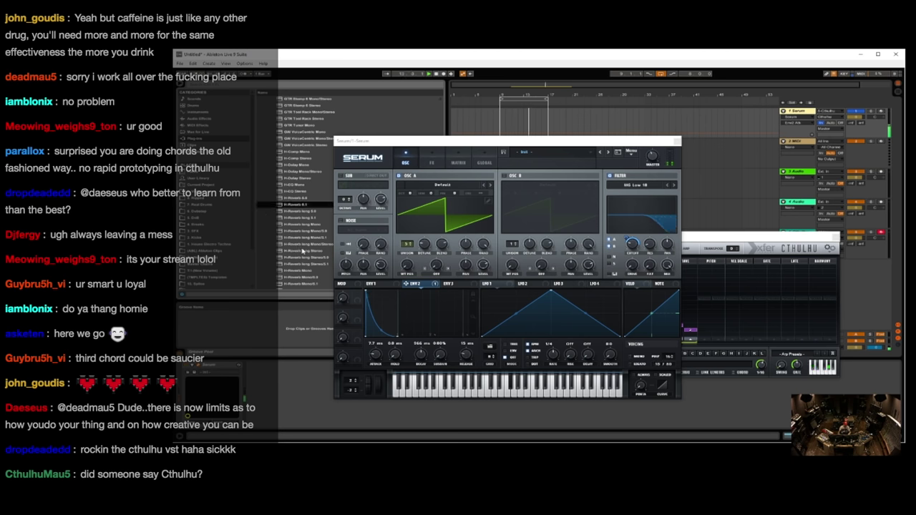
scroll(305, 252, "down", 1)
left_click_drag(297, 271, 279, 391)
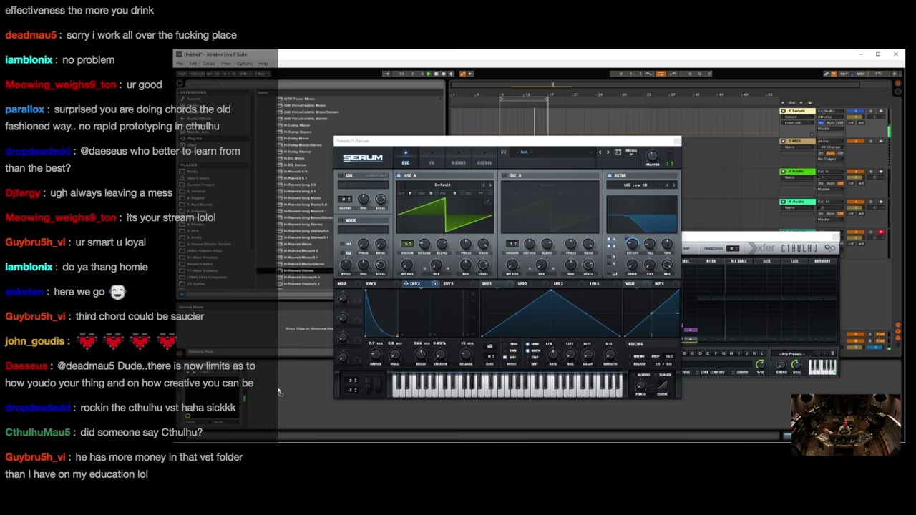
key("Return")
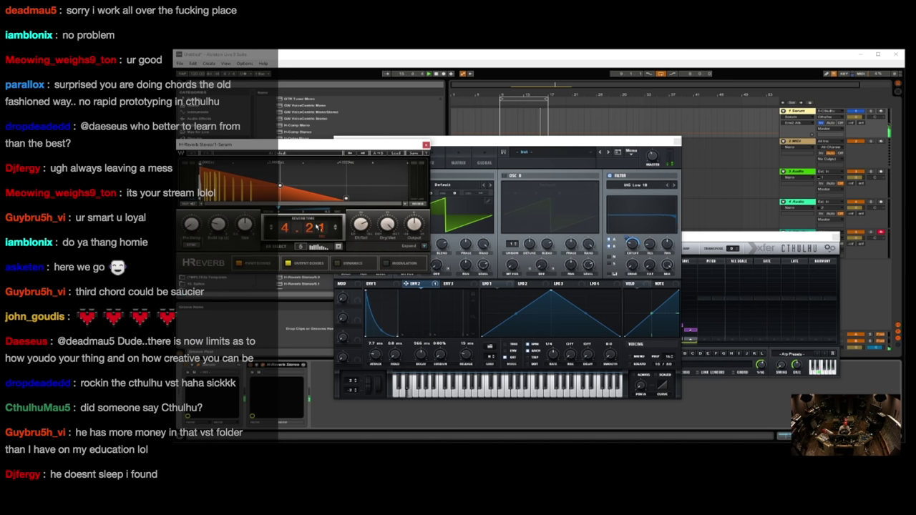
Adjust Serum's master volume and arrange the H-Reverb and Serum windows so both are accessible.
left_click_drag(304, 147, 477, 156)
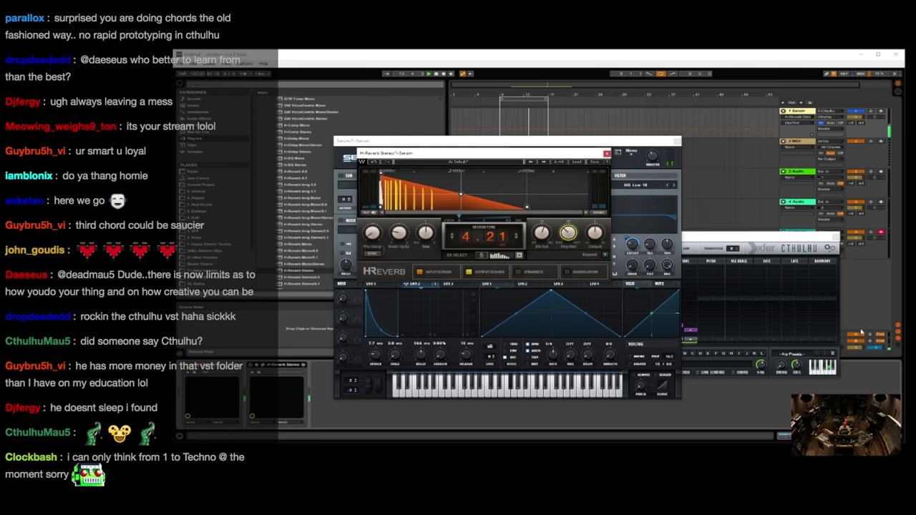
left_click(654, 143)
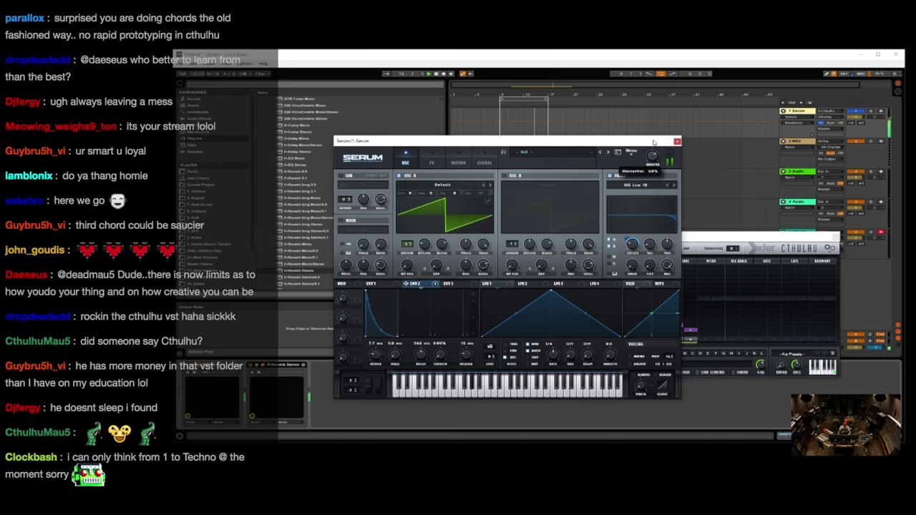
left_click_drag(653, 142, 789, 266)
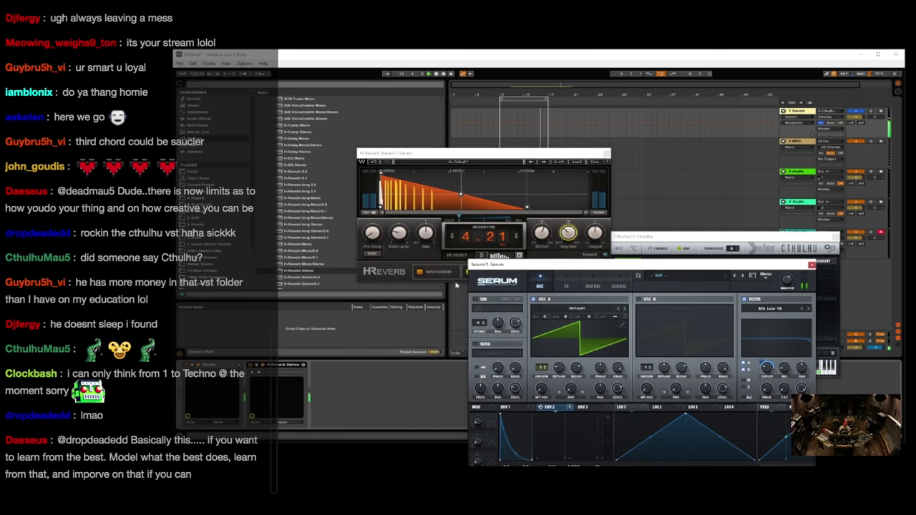
Set H-Reverb's early reflection selection to 10 and its reverb time to 2.03.
left_click(400, 260)
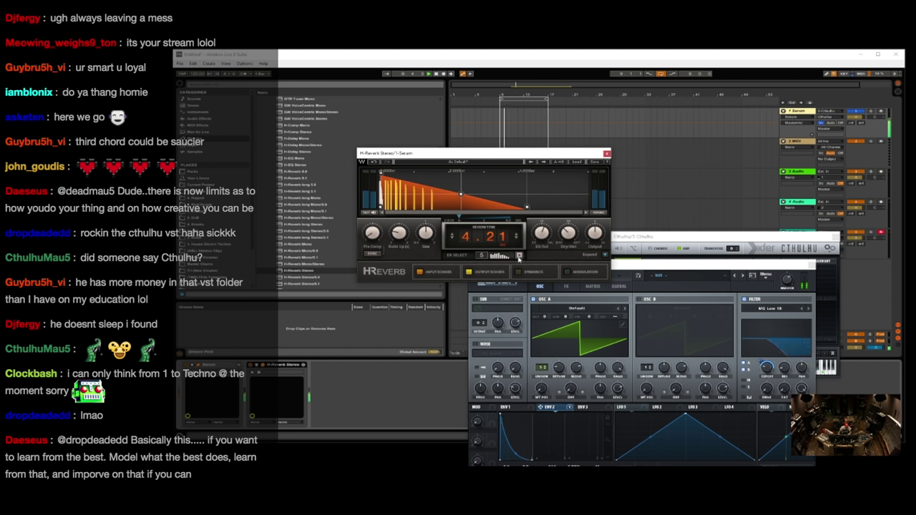
left_click(482, 256)
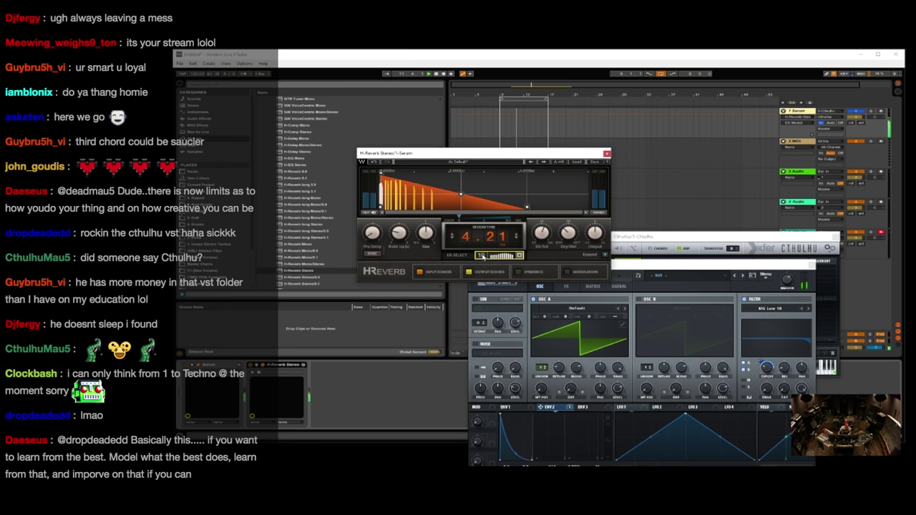
left_click_drag(474, 237, 475, 266)
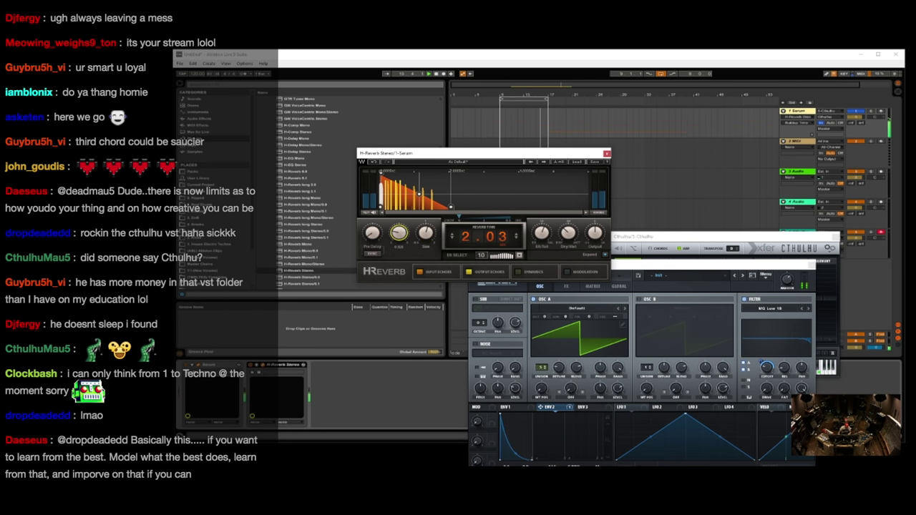
Fine-tune H-Reverb's build-up and dry/wet mix, and adjust its pre-delay with tempo sync enabled.
mouse_move(398, 232)
left_mouse_down()
mouse_move(398, 220)
mouse_move(398, 230)
left_mouse_up()
left_click(373, 254)
left_click_drag(373, 233, 372, 224)
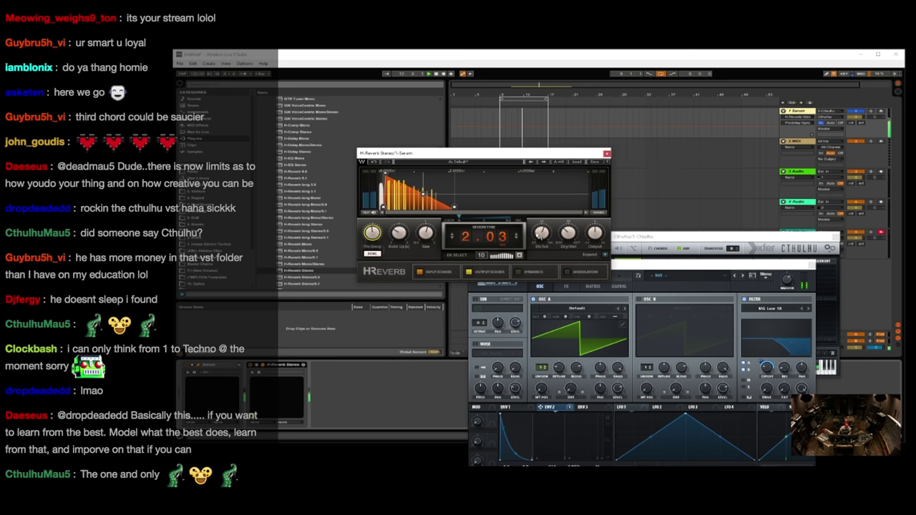
left_click(569, 234)
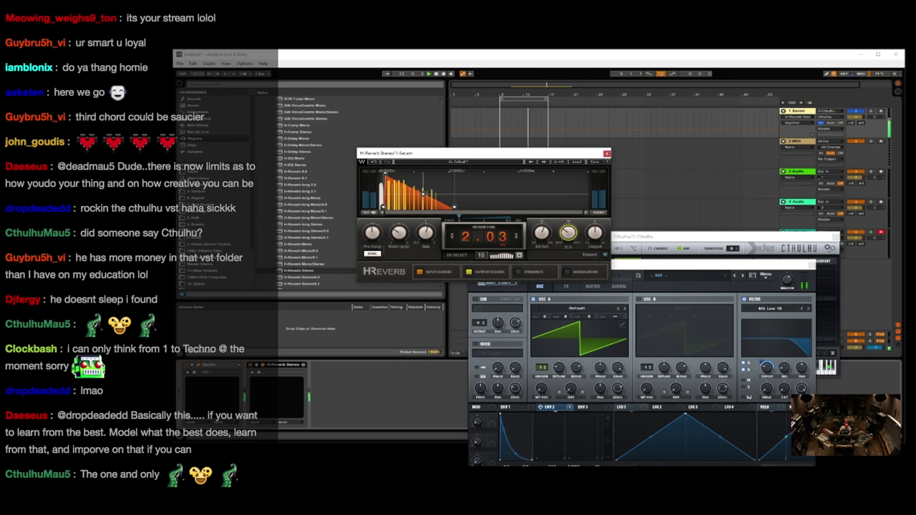
scroll(294, 215, "up", 3)
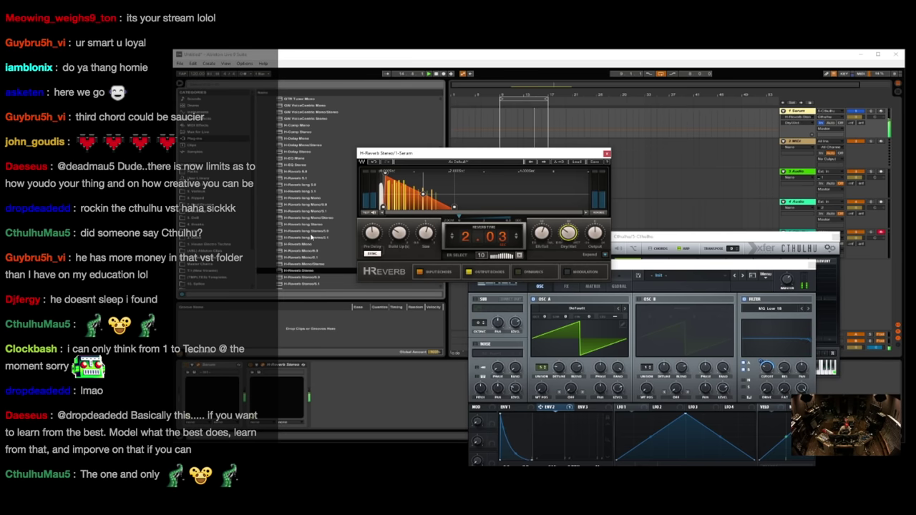
Add H-Delay Stereo to the Serum track, enable its ping-pong mode and set the delay time to dotted 1/8.
double_click(302, 171)
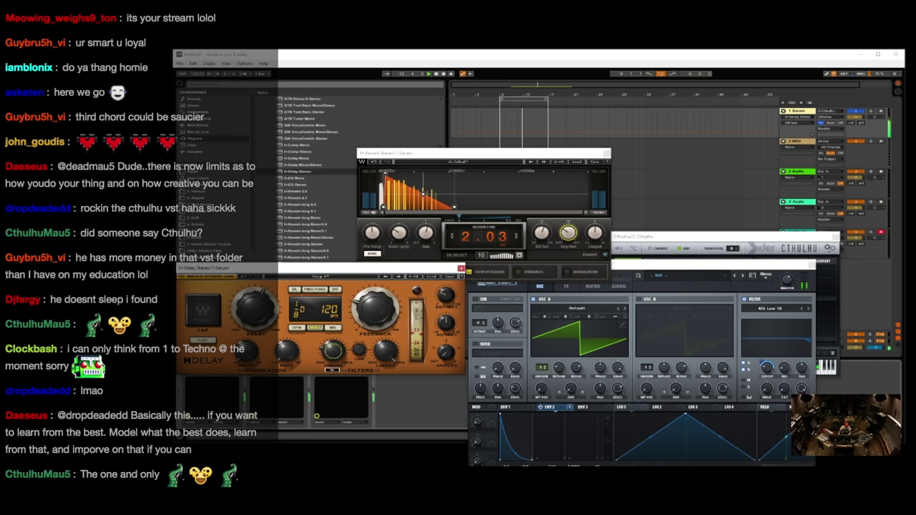
left_click(318, 290)
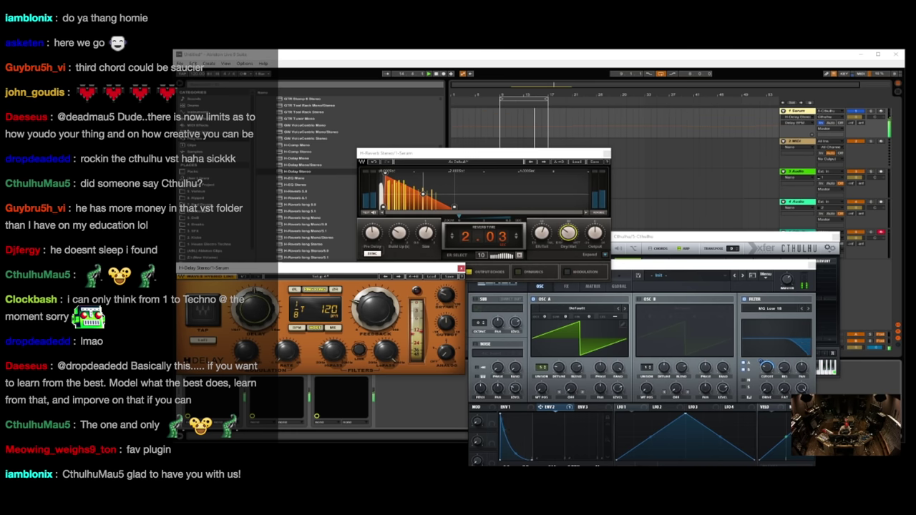
left_click_drag(254, 310, 254, 314)
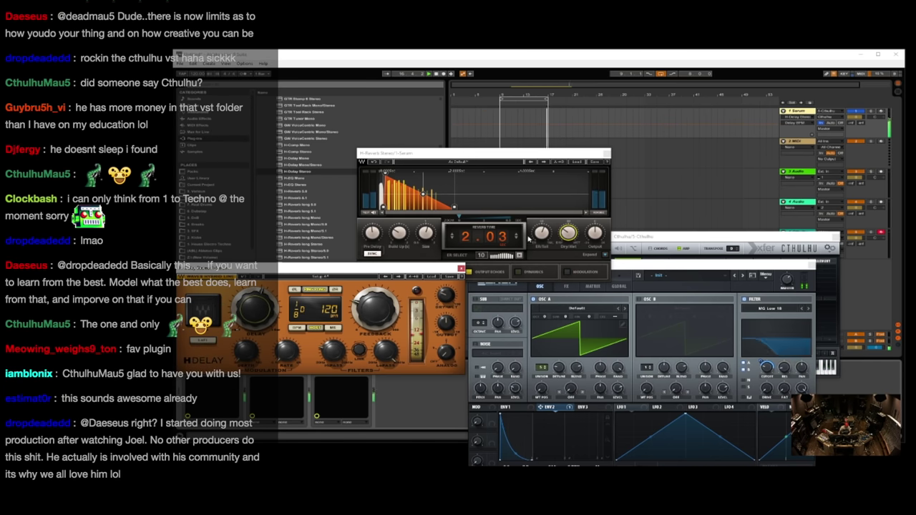
Bring Serum's full window into view, set its master volume to 77% and adjust the filter cutoff.
left_click_drag(648, 265, 637, 162)
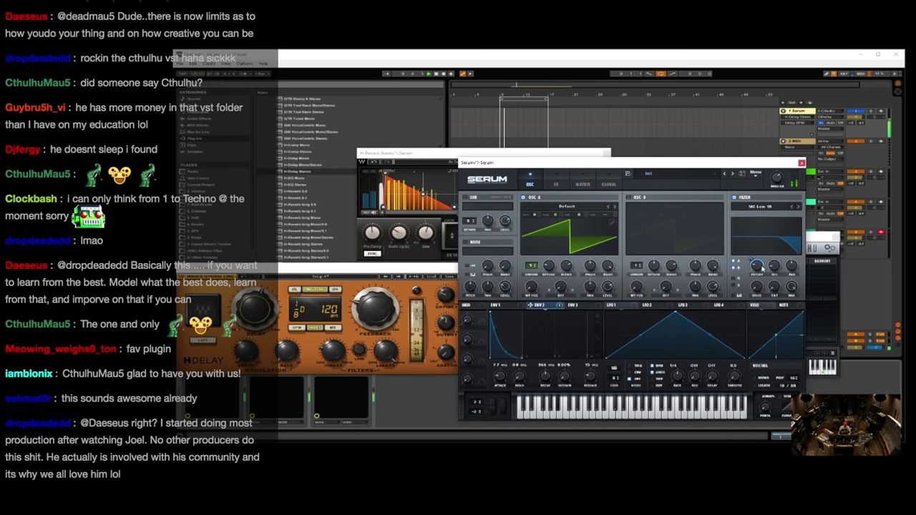
left_click_drag(762, 268, 762, 264)
left_click_drag(777, 178, 777, 171)
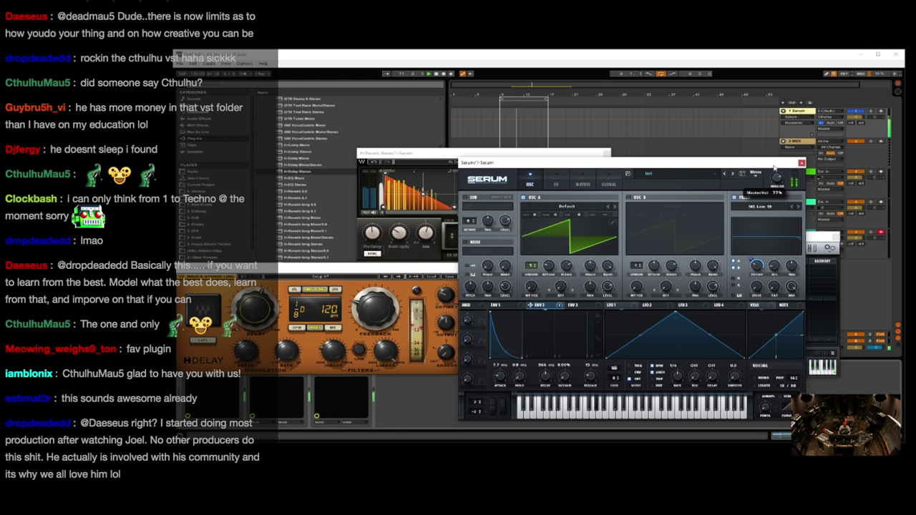
mouse_move(756, 264)
left_mouse_down()
mouse_move(748, 243)
mouse_move(751, 258)
left_mouse_up()
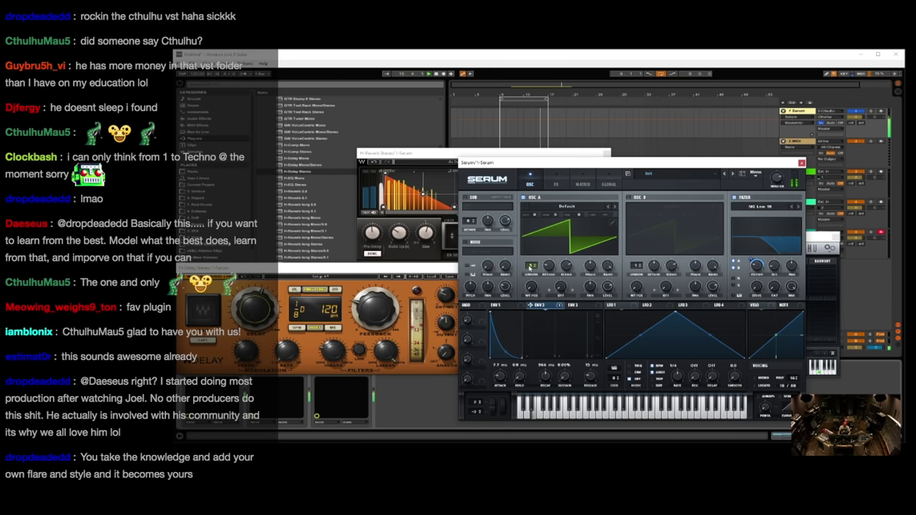
Set oscillator A's unison to 16 voices, fine-tune its detune and the filter cutoff, and close the Serum window.
left_click_drag(533, 265, 539, 232)
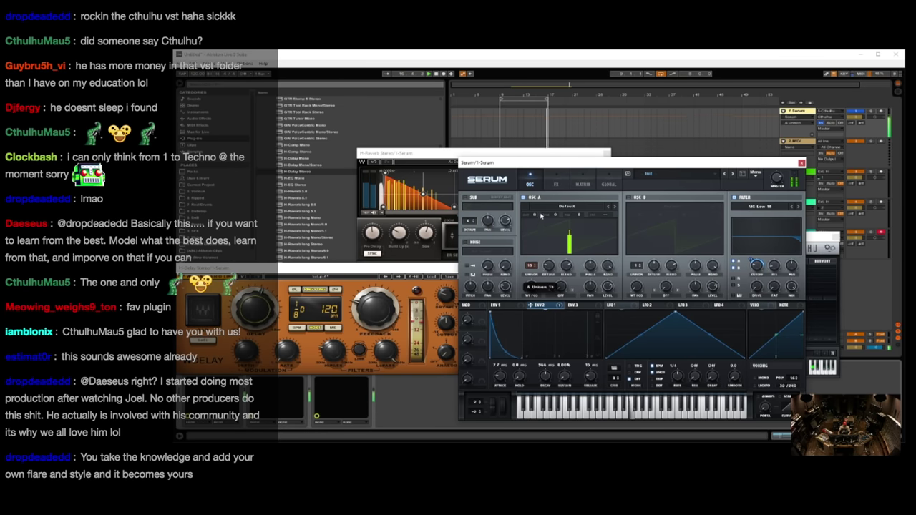
left_click_drag(548, 267, 547, 259)
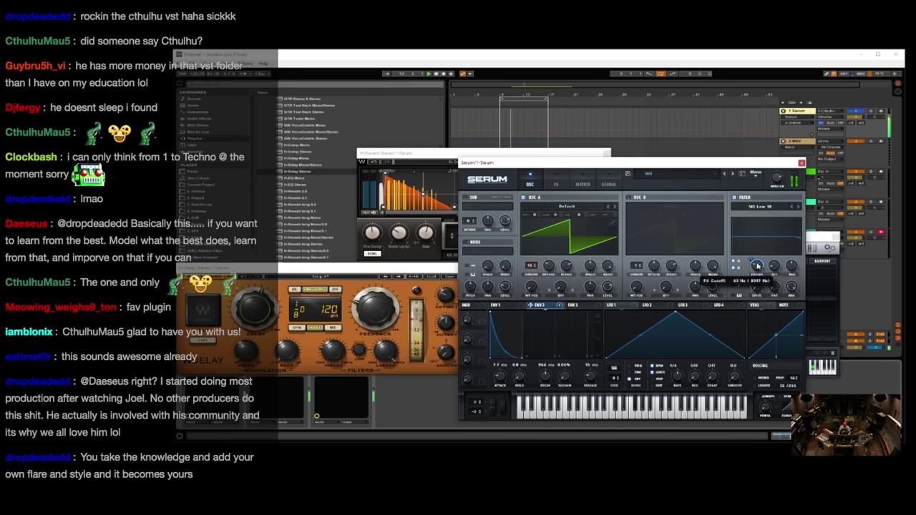
scroll(757, 265, "down", 3)
left_click_drag(754, 251, 774, 237)
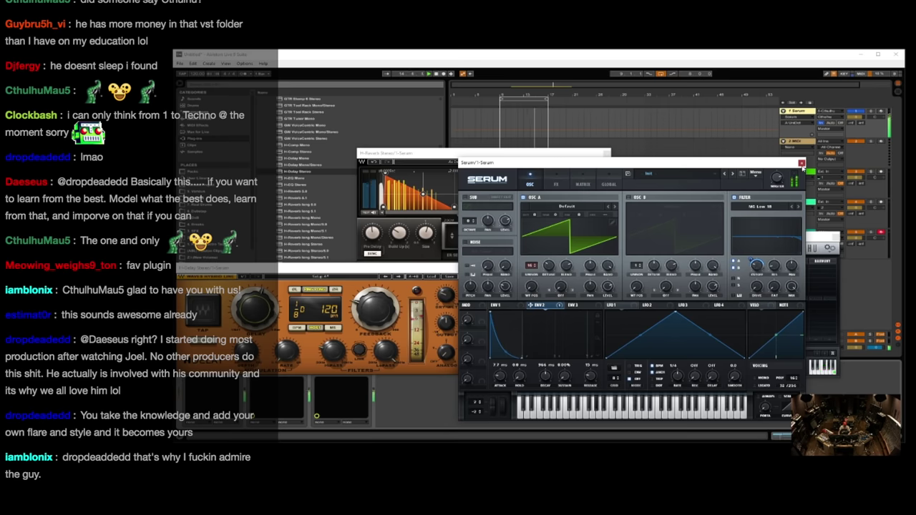
left_click(801, 164)
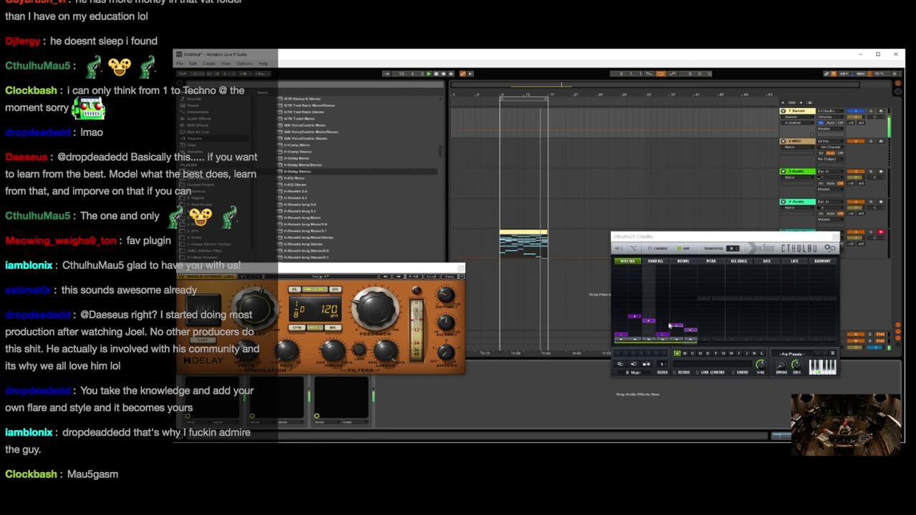
Extend Cthulhu's arpeggiator pattern from six to nine steps.
left_click(706, 343)
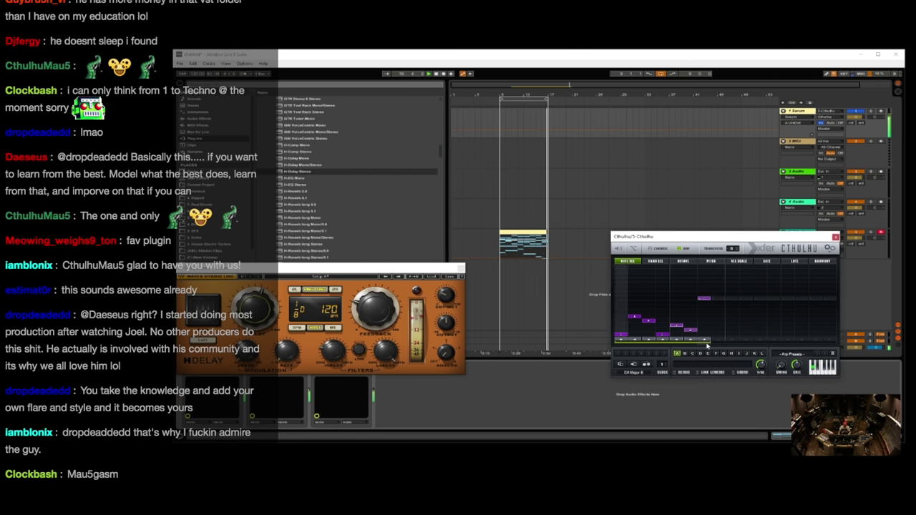
left_click(719, 343)
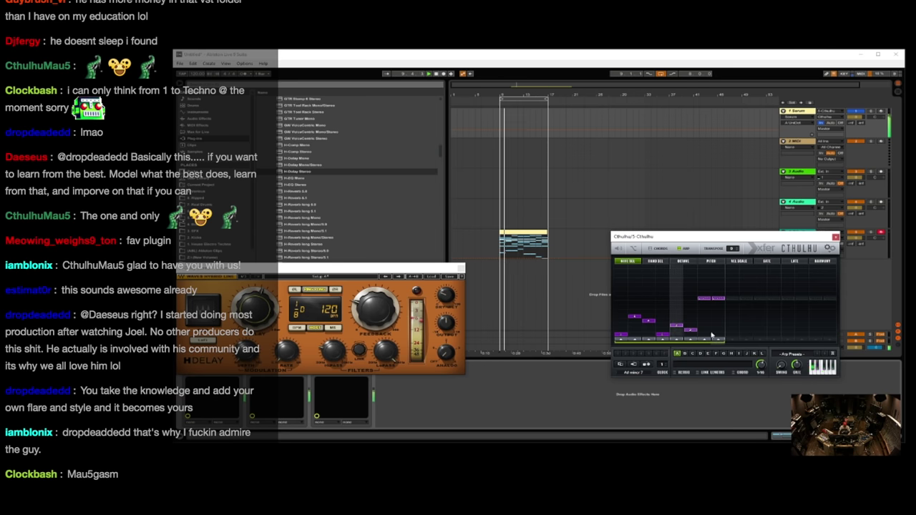
left_click(735, 343)
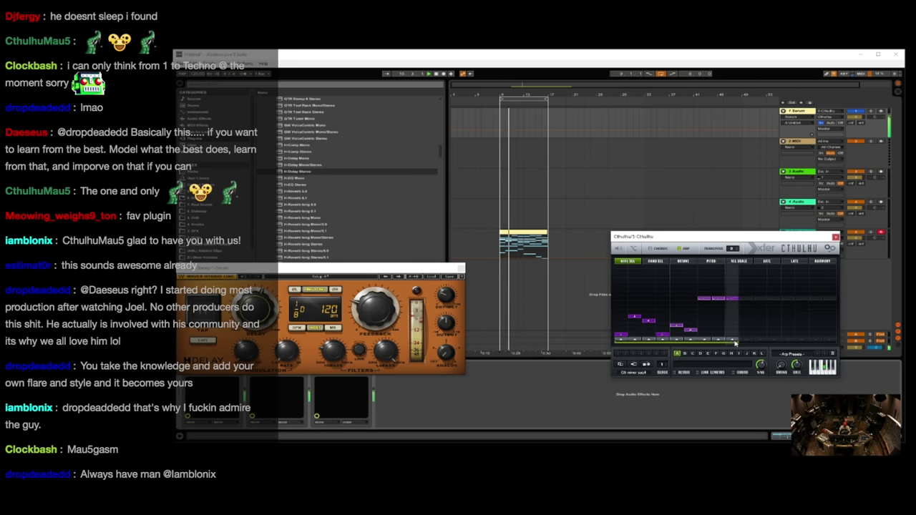
Place the notes of arpeggiator steps seven to nine, with the ninth step on the lowest note.
left_click(706, 322)
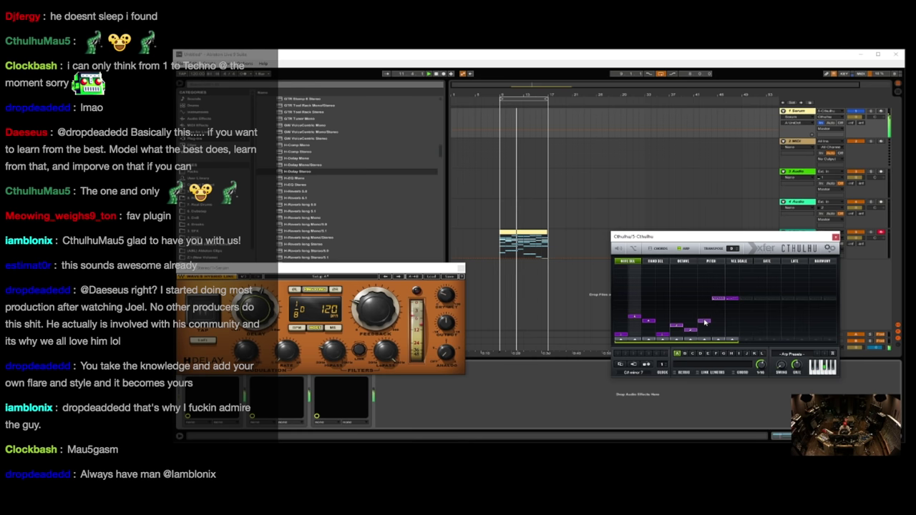
left_click(719, 313)
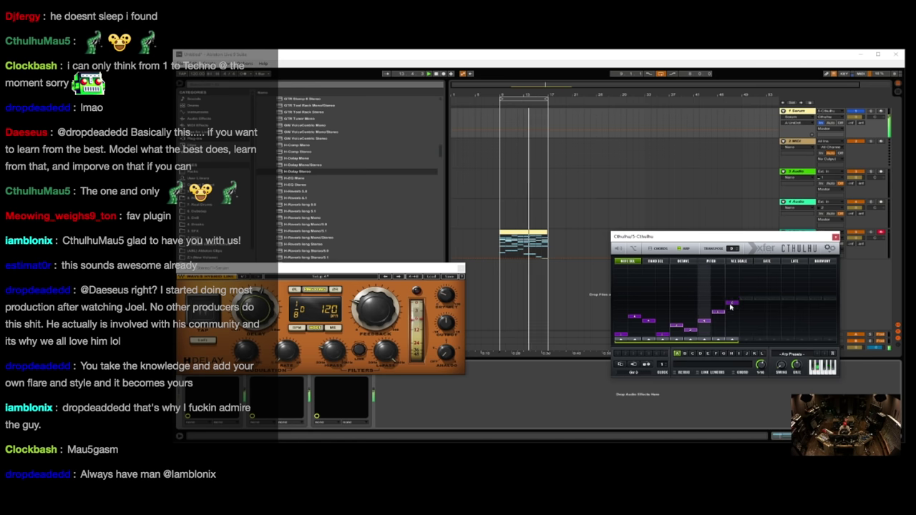
left_click(731, 305)
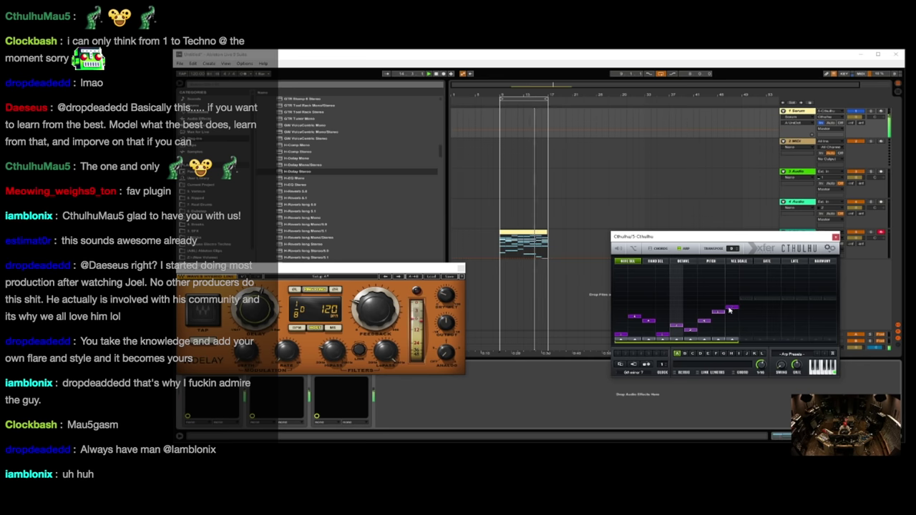
left_click(730, 311)
left_click_drag(729, 310, 729, 333)
left_click(731, 335)
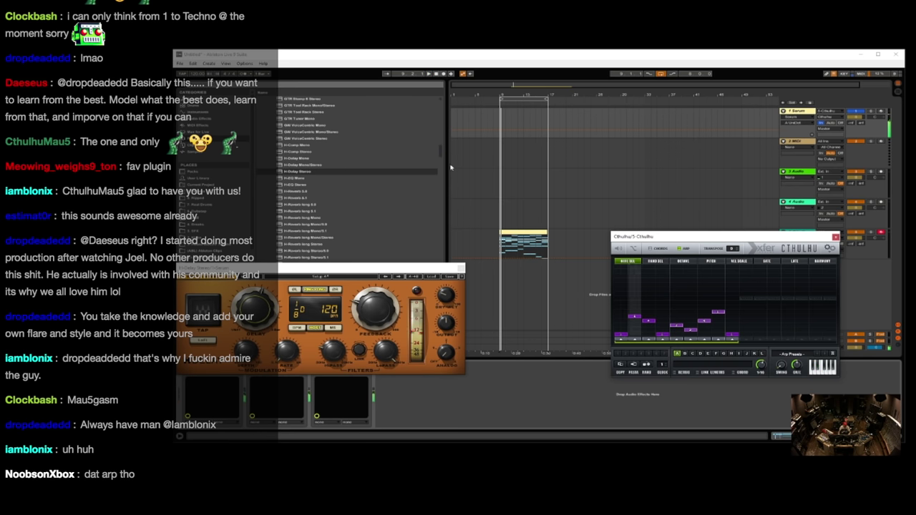
Move the chord clip to the start of the arrangement, loop it there and restart playback.
left_click_drag(521, 244, 473, 243)
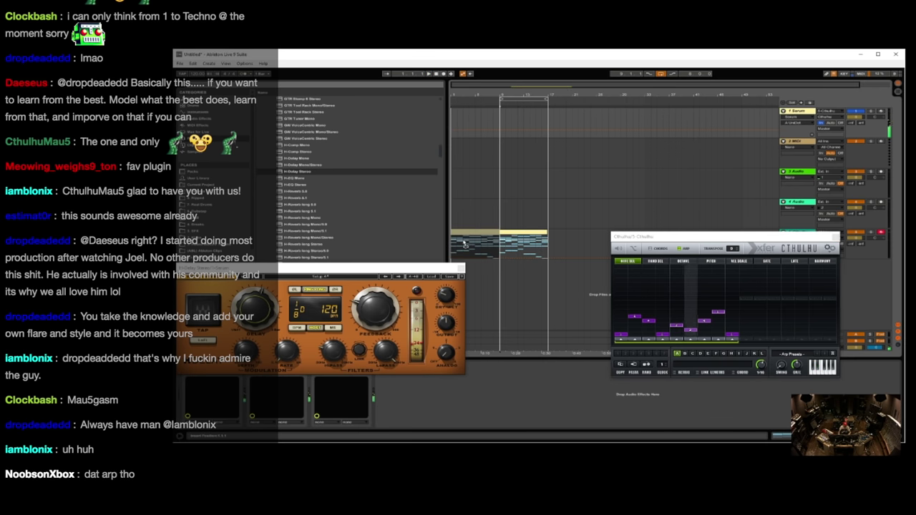
key("ctrl+l")
key("space")
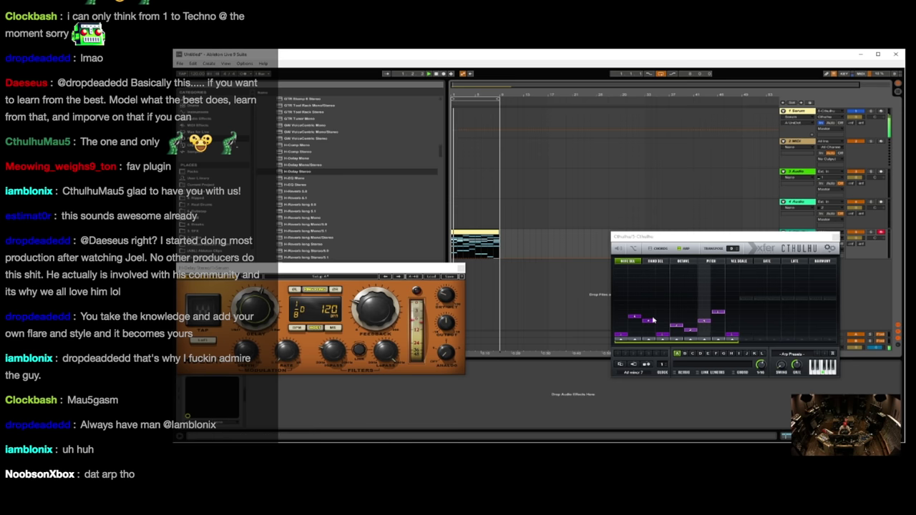
Rework the notes in the later steps of Cthulhu's arpeggiator pattern and shorten the pattern to six steps.
left_click(689, 337)
left_click(719, 336)
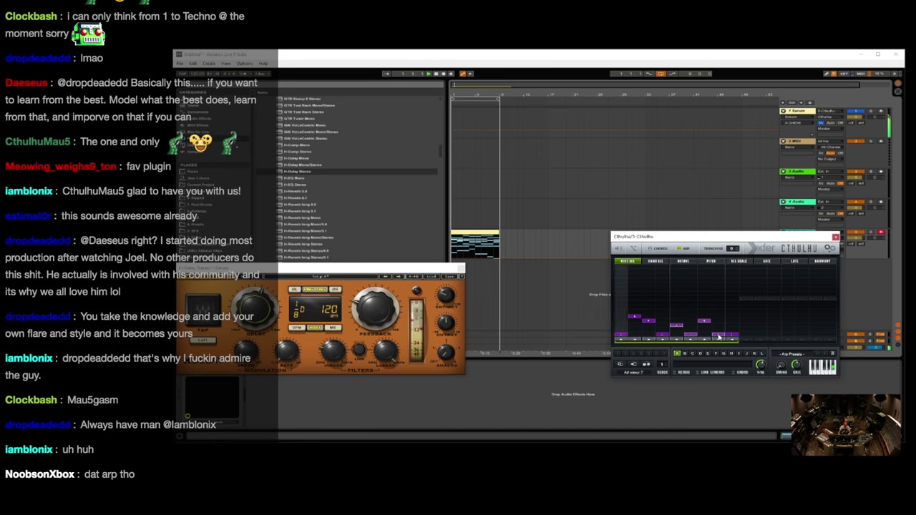
left_click(729, 327)
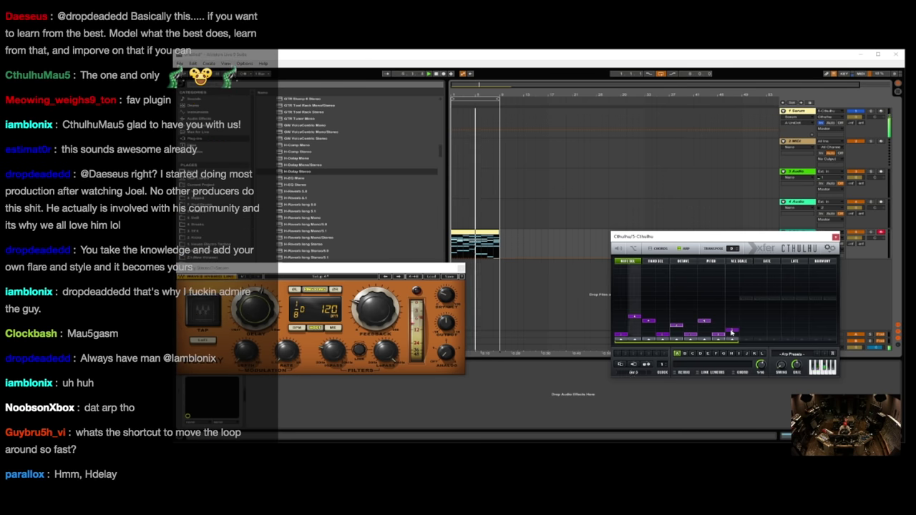
left_click(706, 330)
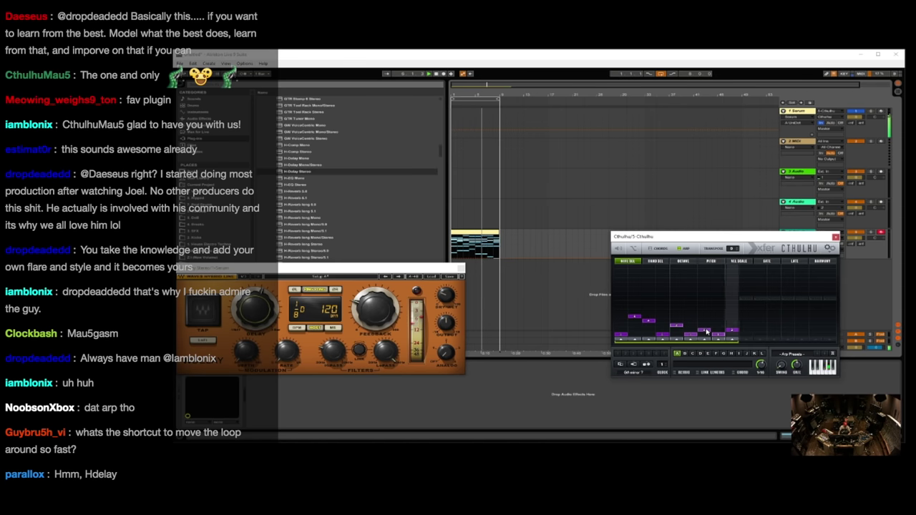
left_click(707, 327)
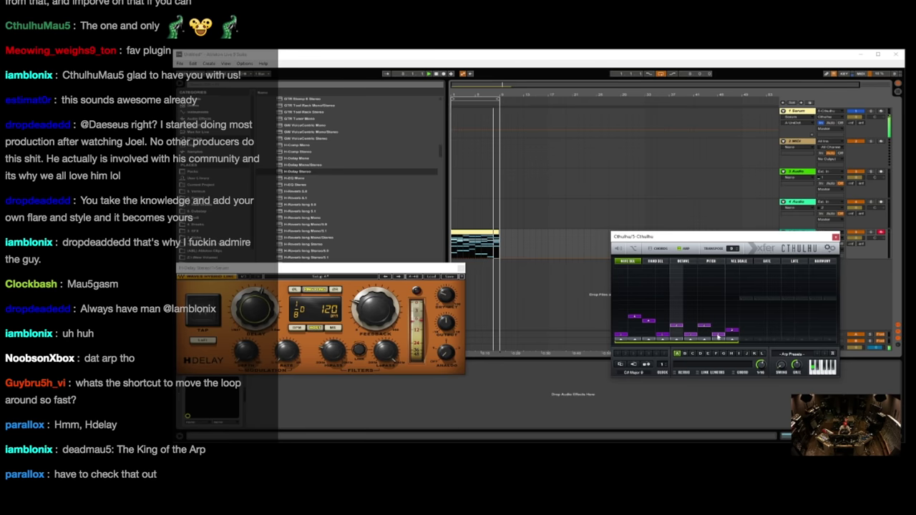
left_click(718, 332)
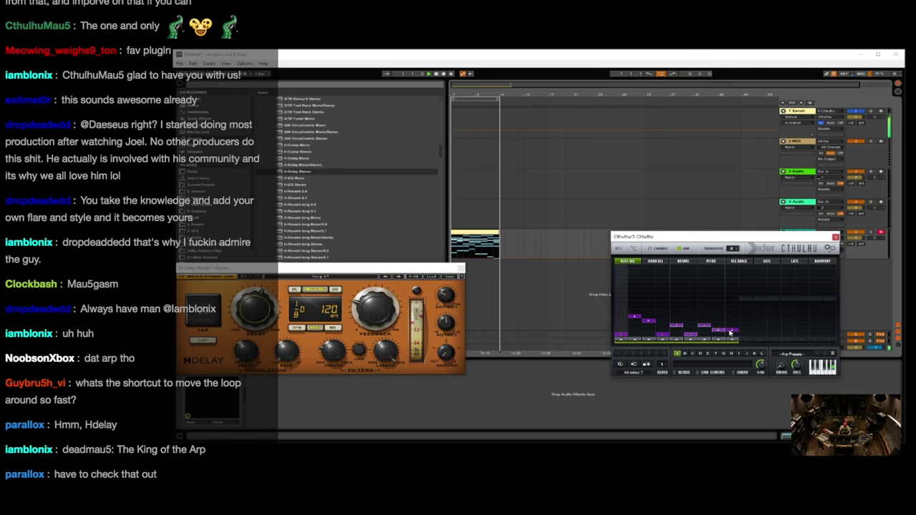
left_click_drag(738, 343, 714, 345)
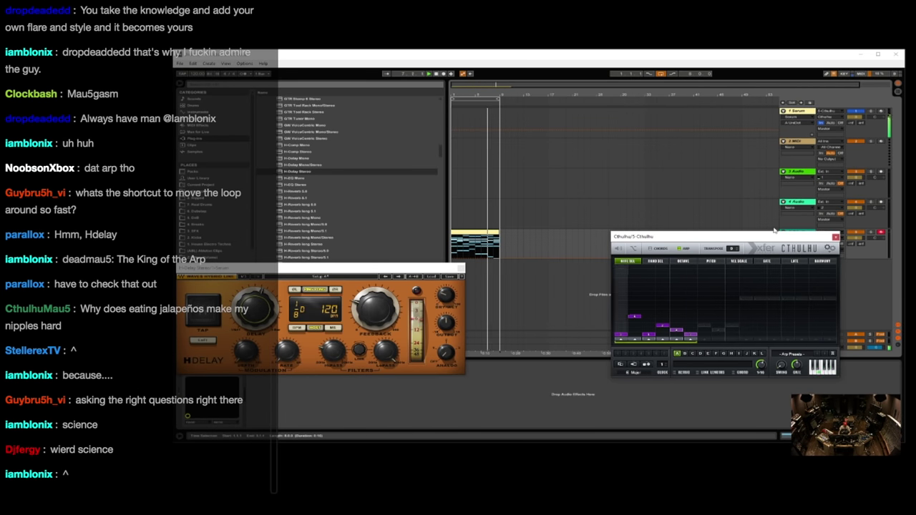
Reopen Serum from the Serum track's device chain, adjust its filter cutoff and move its window aside.
left_click(790, 130)
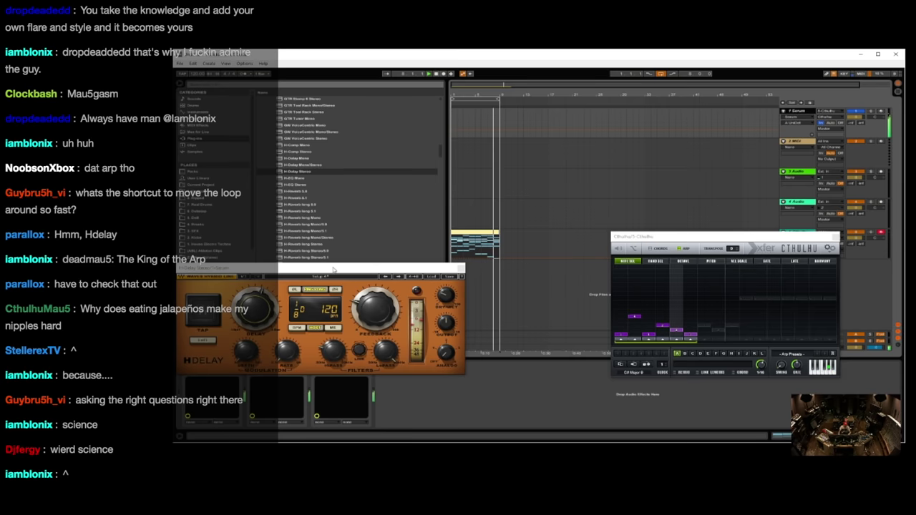
left_click_drag(333, 269, 343, 218)
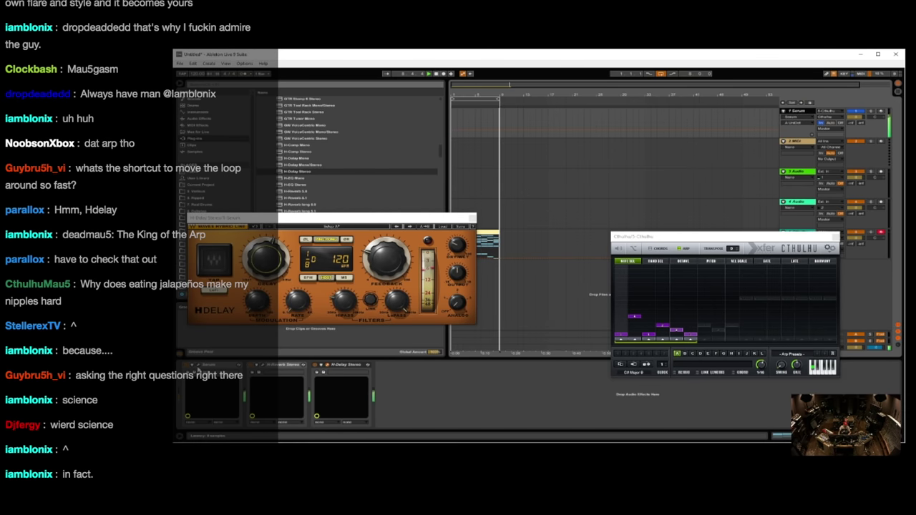
left_click(197, 369)
left_click(753, 264)
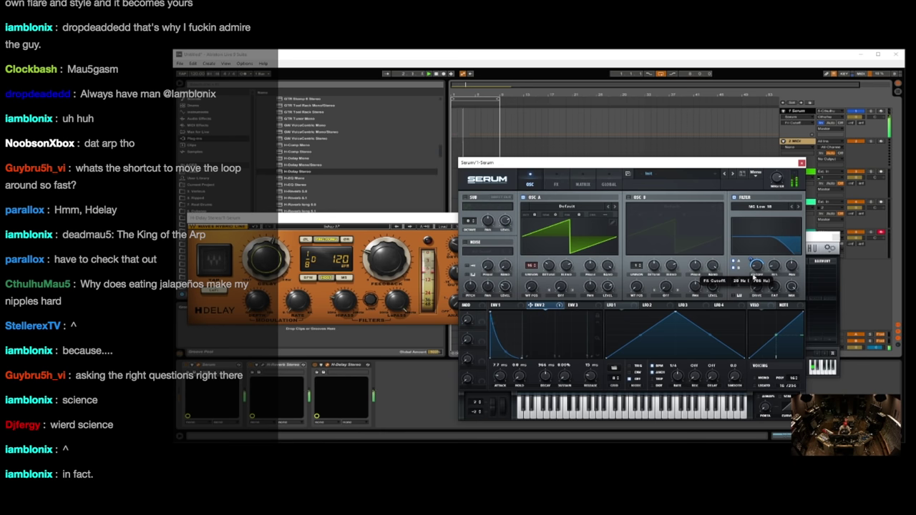
left_click_drag(775, 162, 915, 154)
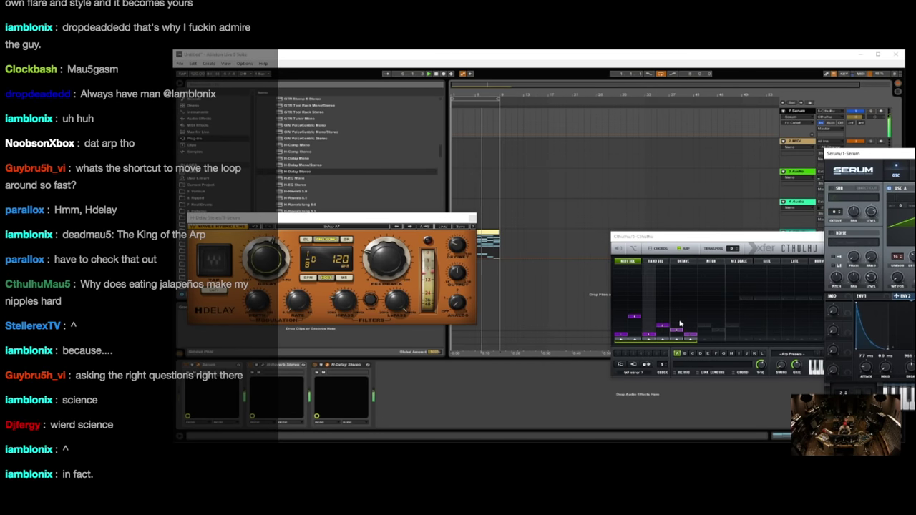
Raise the notes of steps four, five and six in Cthulhu's arpeggiator pattern.
left_click(691, 317)
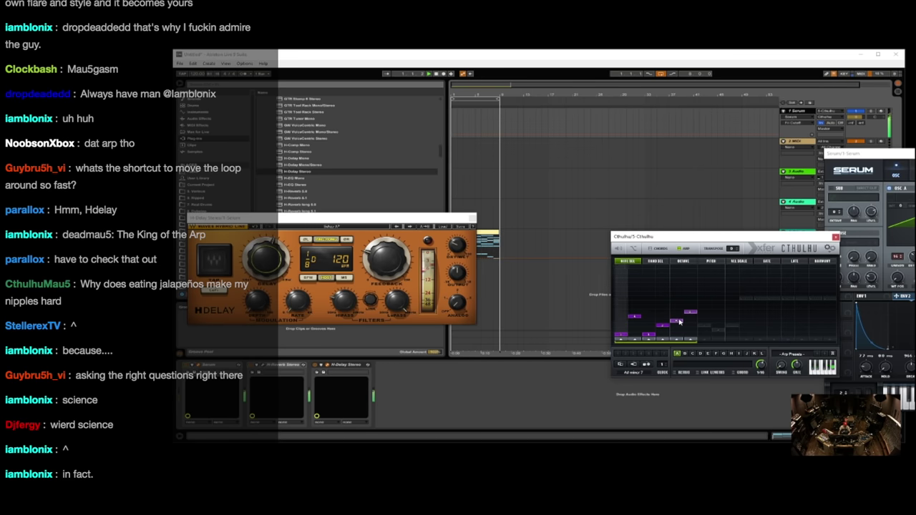
left_click(663, 321)
left_click(677, 326)
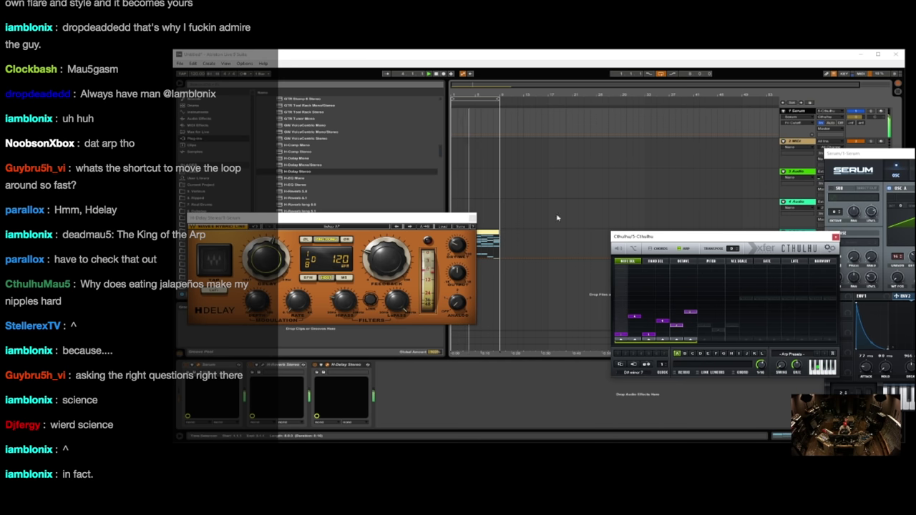
Open the looped chord clip's notes with the plug-in windows moved clear, and add a higher note to the final chord.
left_click_drag(433, 217, 634, 286)
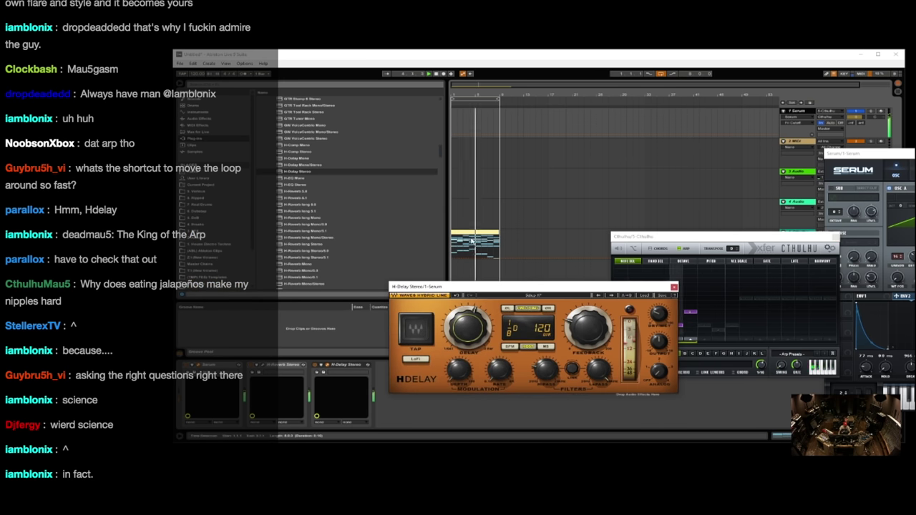
double_click(475, 232)
left_click_drag(666, 241, 879, 268)
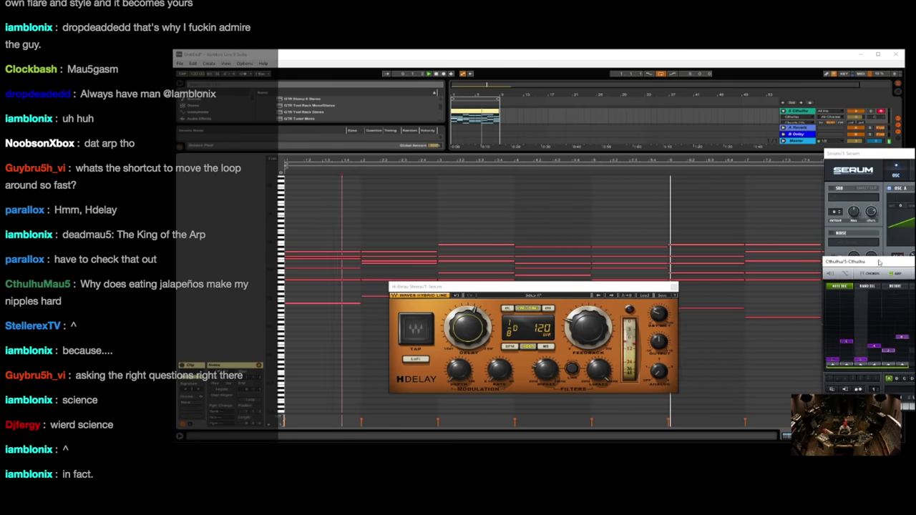
left_click_drag(621, 286, 837, 335)
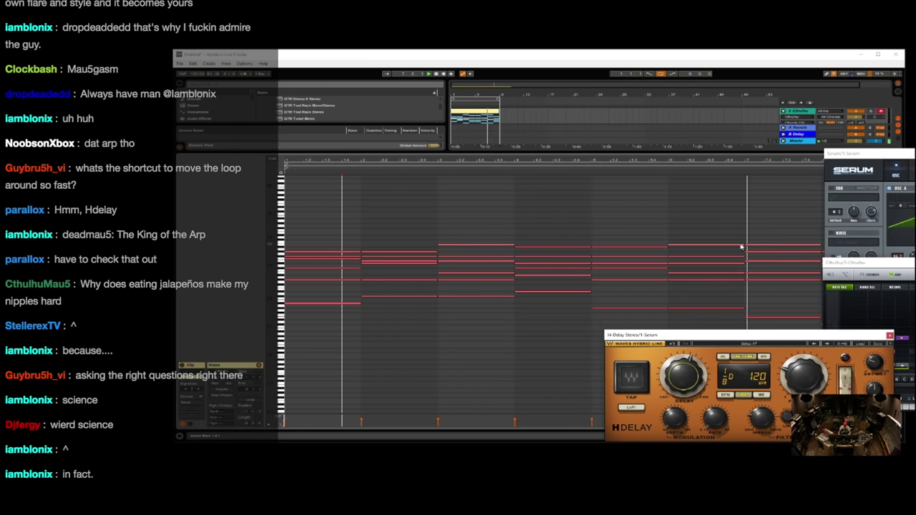
left_click(770, 246)
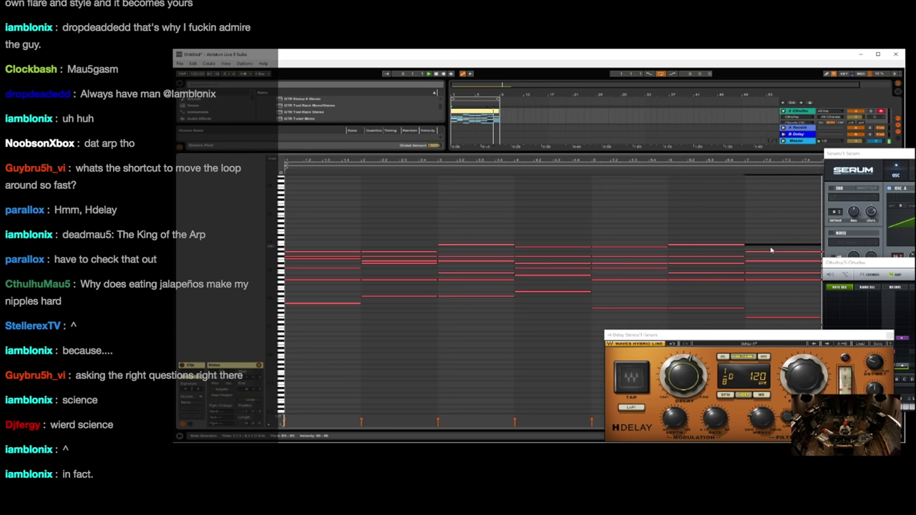
Raise the top note of the final chord and return the insert marker to the start of the second chord.
key("Up")
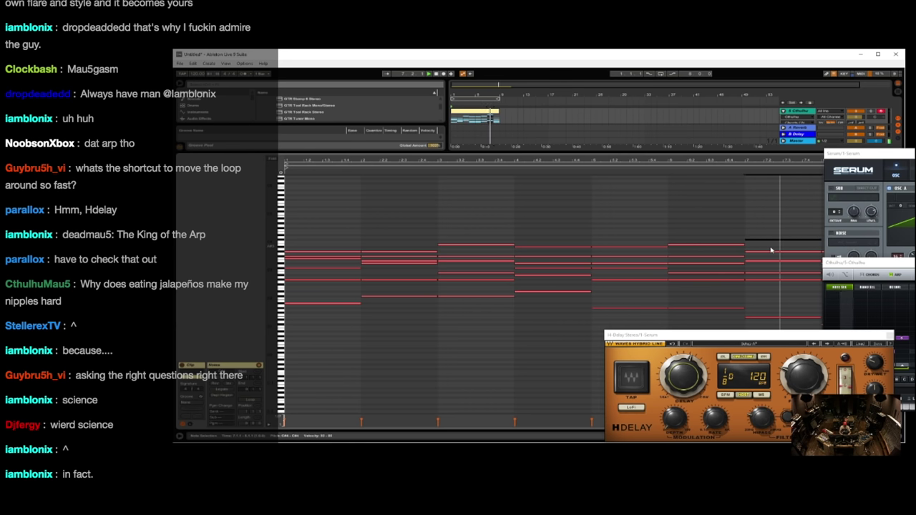
key("Up")
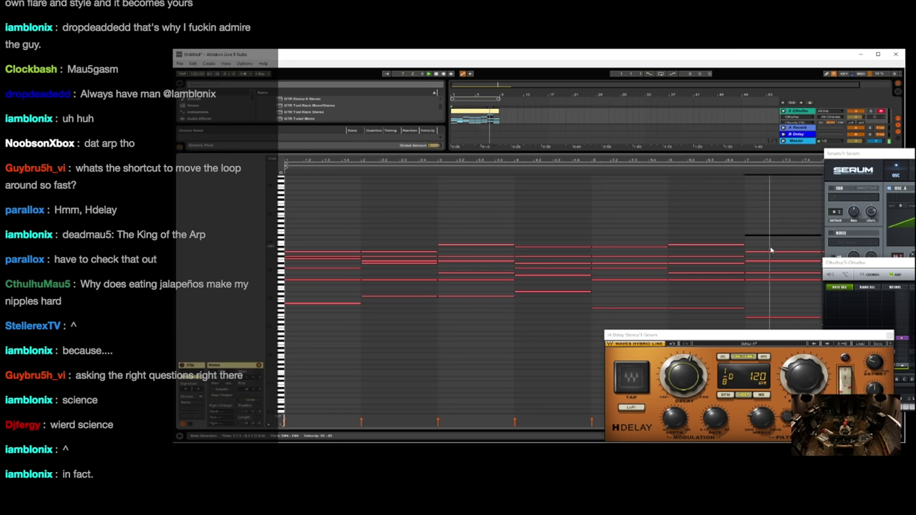
left_click(361, 244)
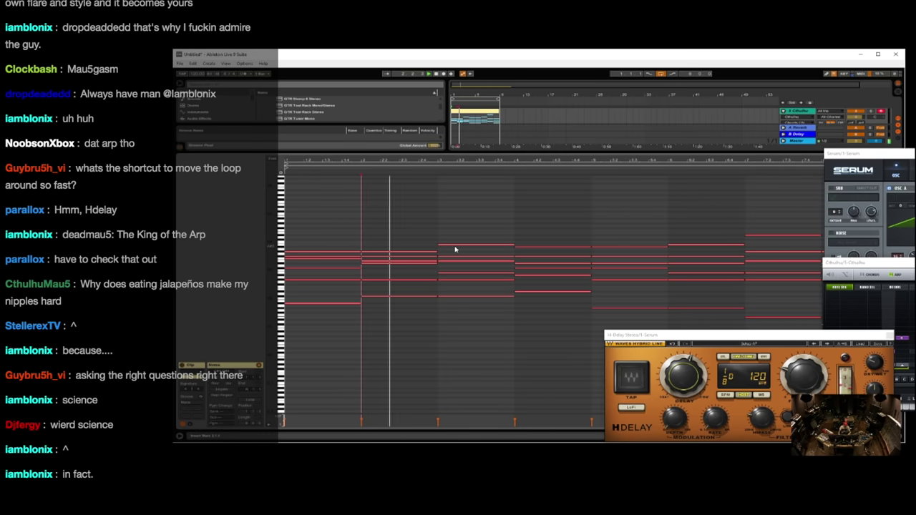
Shift the third and all following chords one bar later and extend the second chord to fill the gap.
left_click_drag(462, 215, 834, 413)
key("space")
key("Right")
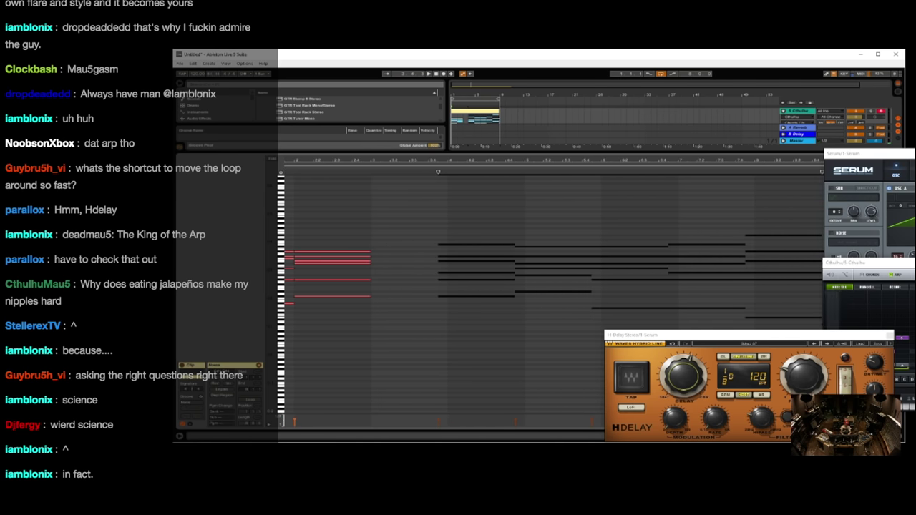
left_click_drag(385, 191, 434, 293)
key("space")
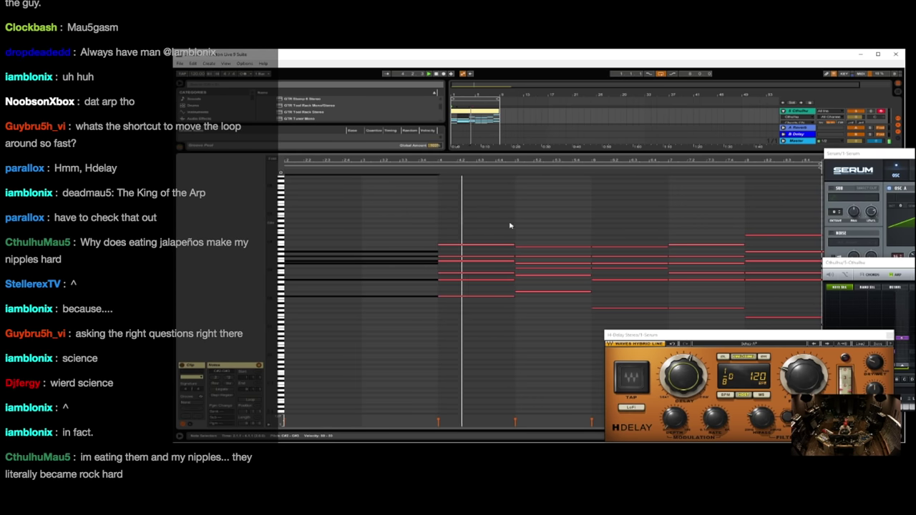
left_click_drag(496, 228, 501, 307)
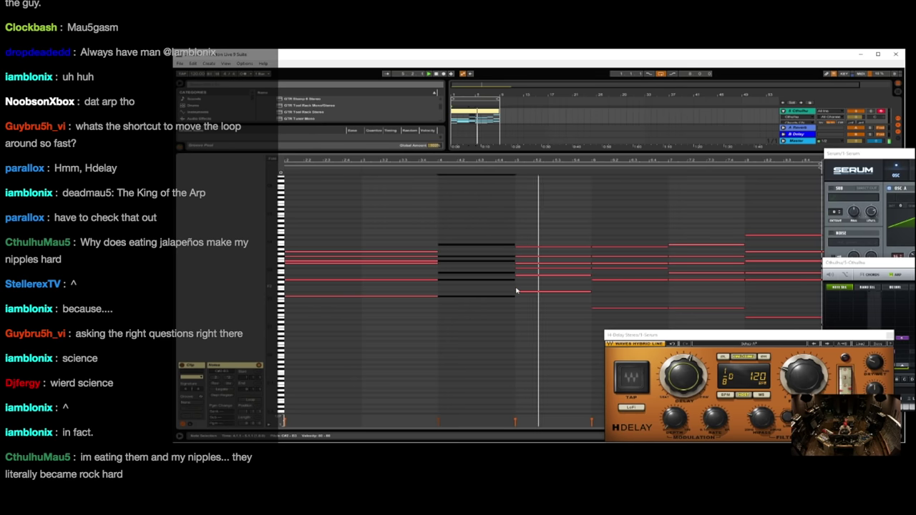
left_click(590, 305)
left_click_drag(699, 205, 827, 337)
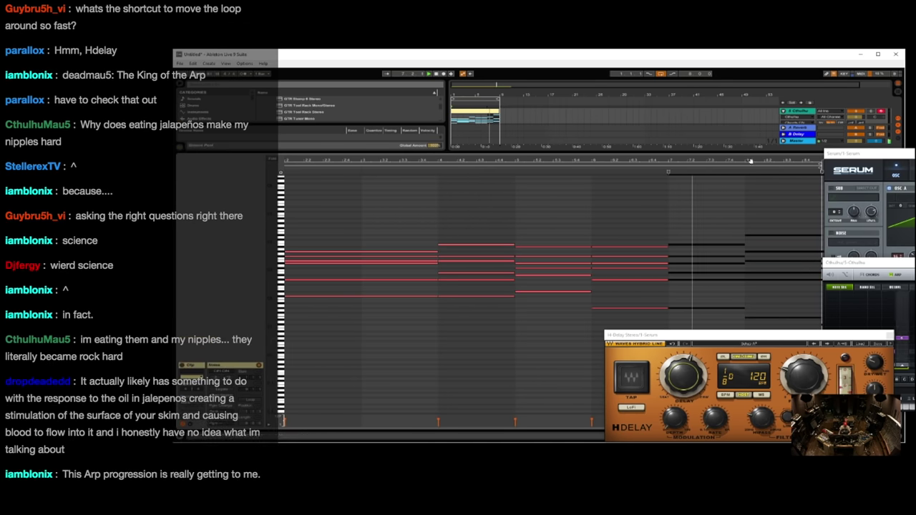
left_click_drag(753, 160, 756, 157)
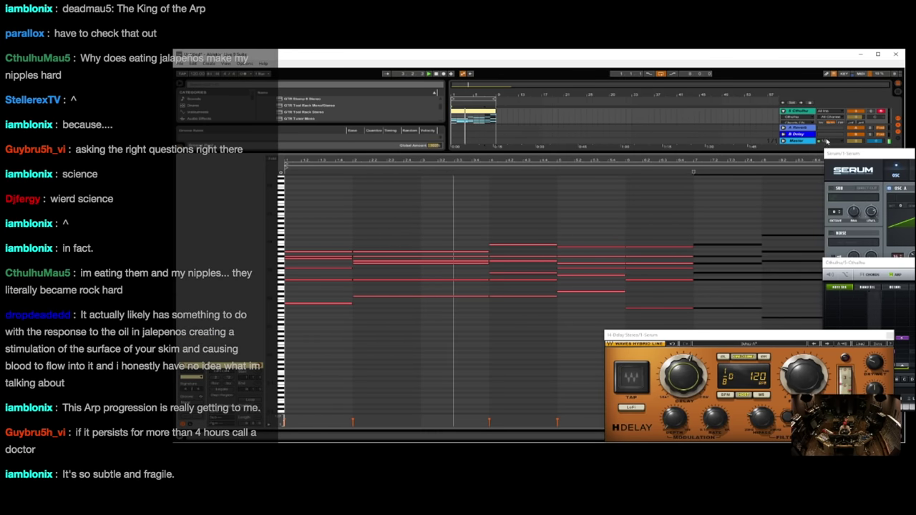
Move the Serum and Cthulhu windows clear of the end of the clip's notes and add another chord after the final one.
left_click_drag(837, 153, 415, 324)
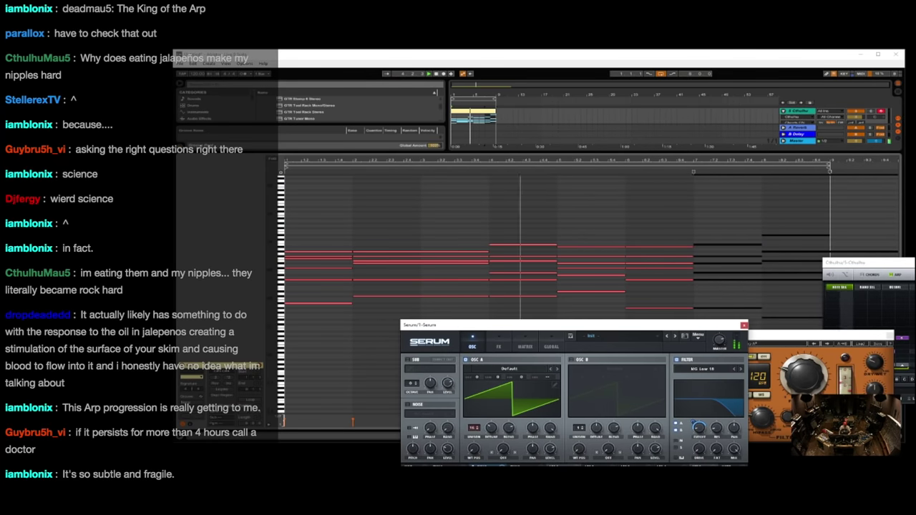
left_click_drag(853, 263, 915, 304)
left_click(841, 211)
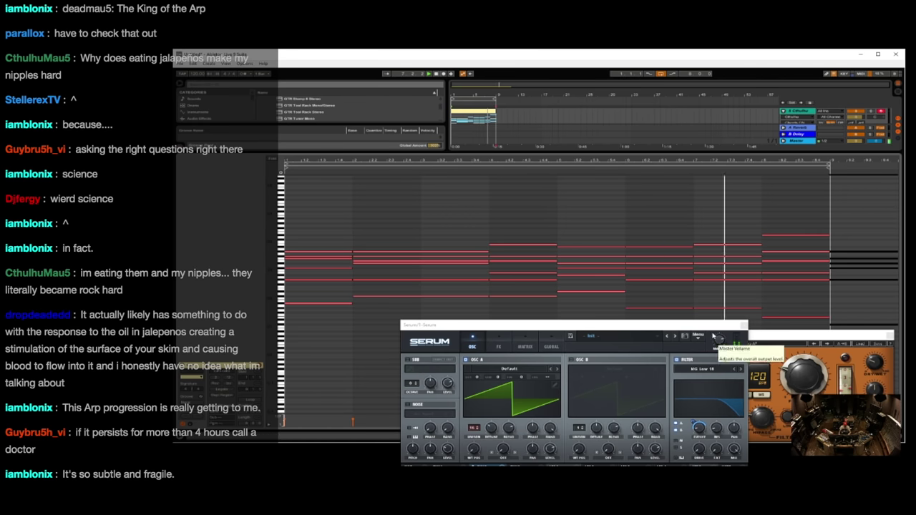
left_click_drag(673, 325, 617, 328)
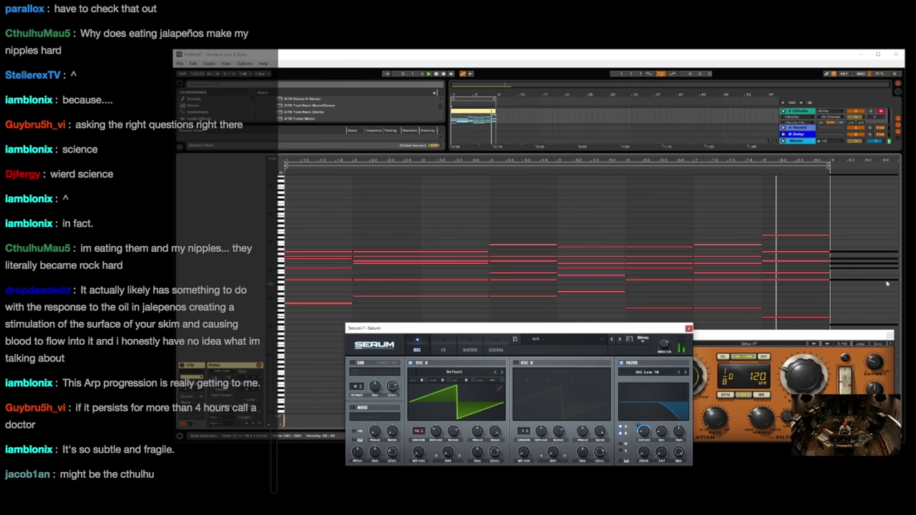
Shorten the loop's final chord to half its length and move the added chord earlier to follow it directly.
left_click(832, 333)
left_click(832, 295)
key("space")
left_click_drag(804, 205, 812, 321)
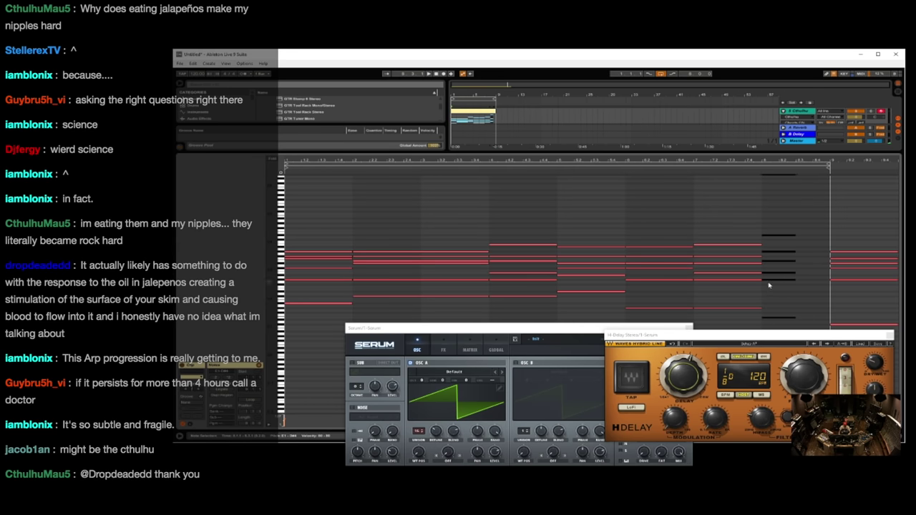
key("ctrl+d")
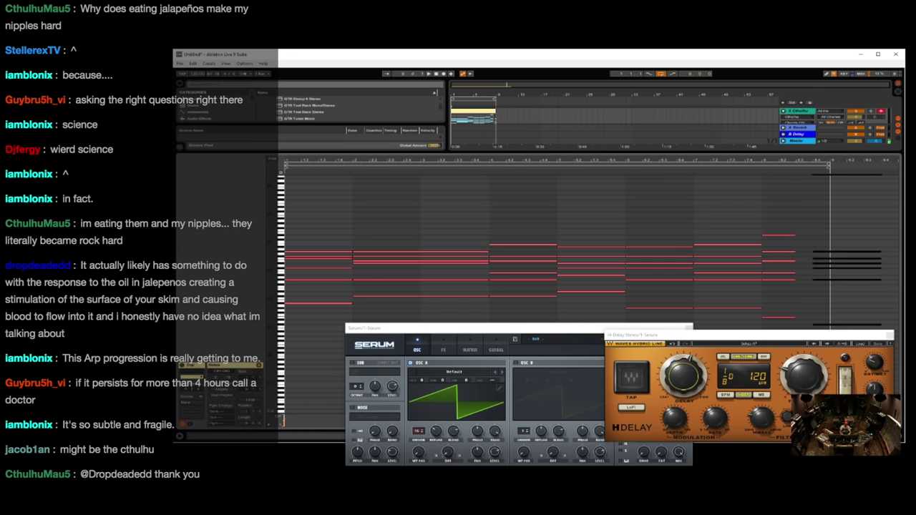
key("Left")
key("space")
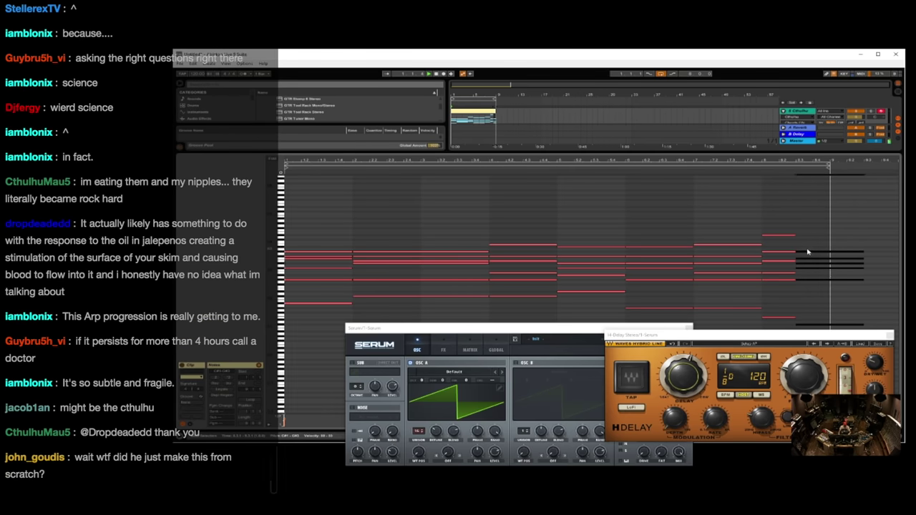
key("space")
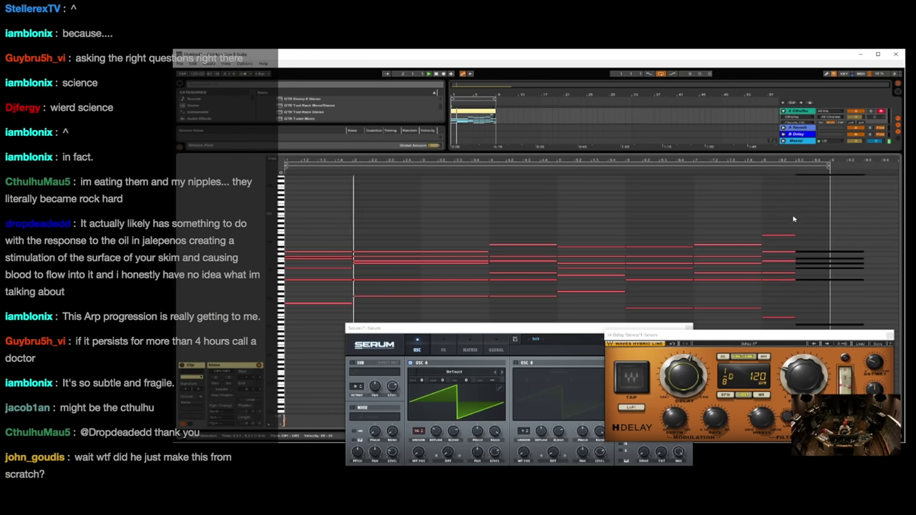
Move the half-length chord past the loop end and shift the added chord into the loop's last bar.
left_click_drag(792, 216, 775, 332)
key("Right")
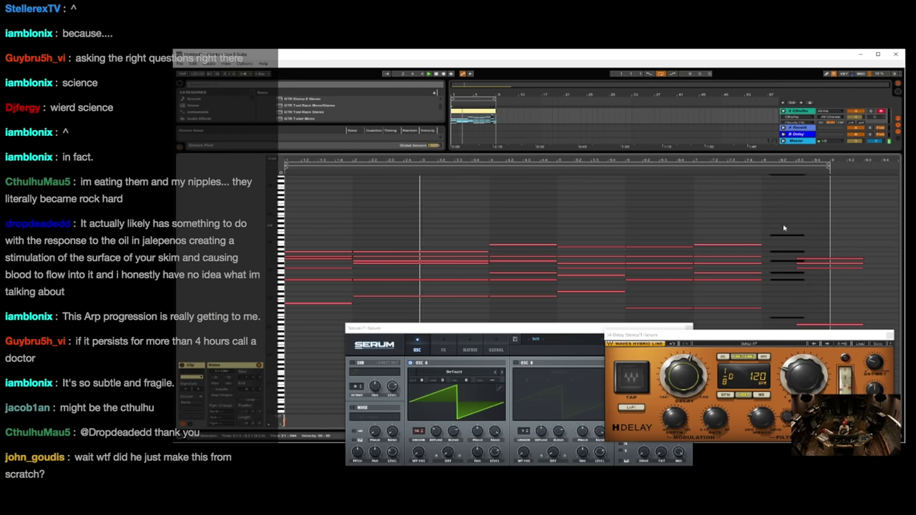
key("Right")
key("Right")
key("Right")
key("Right")
key("Right")
key("Right")
key("Right")
key("Right")
key("Right")
key("Right")
key("Right")
key("Right")
key("Right")
left_click_drag(800, 230, 799, 338)
key("Left")
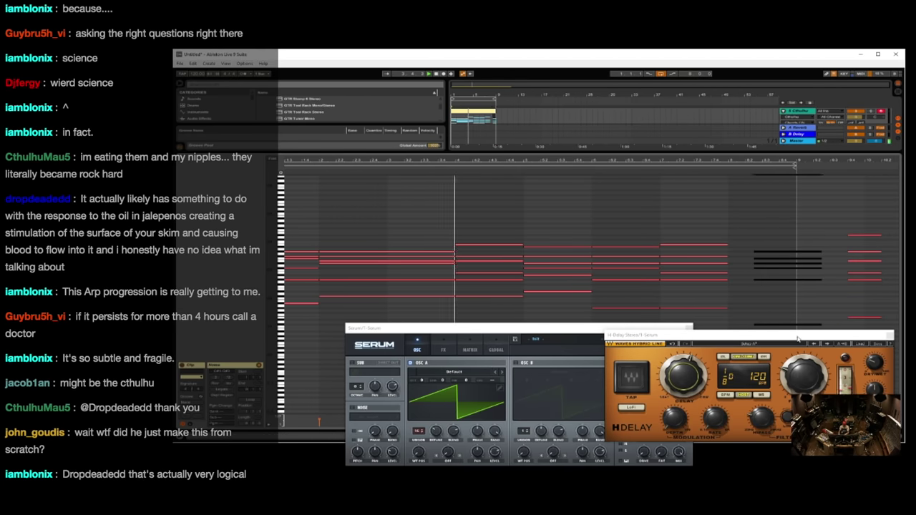
key("Left")
key("Left")
key("Left")
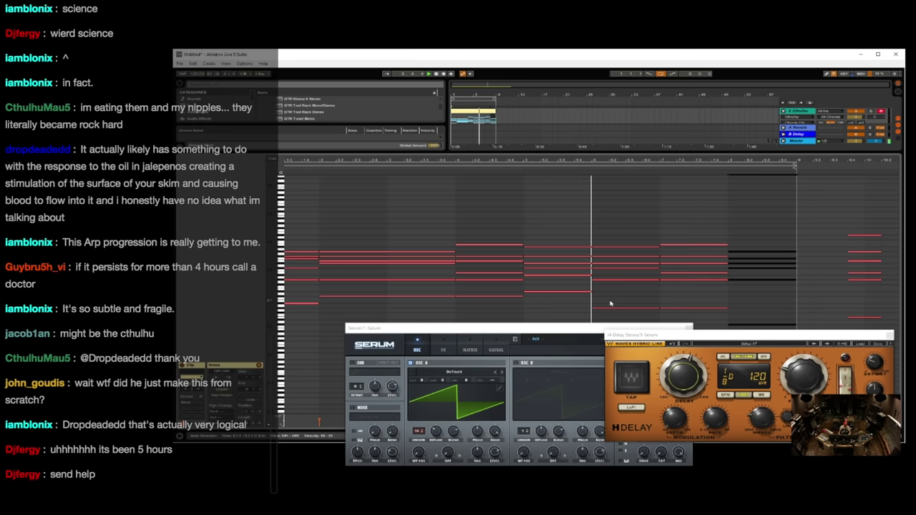
Delete the chord in the second-to-last bar and move the added chord into its place.
left_click_drag(682, 217, 694, 339)
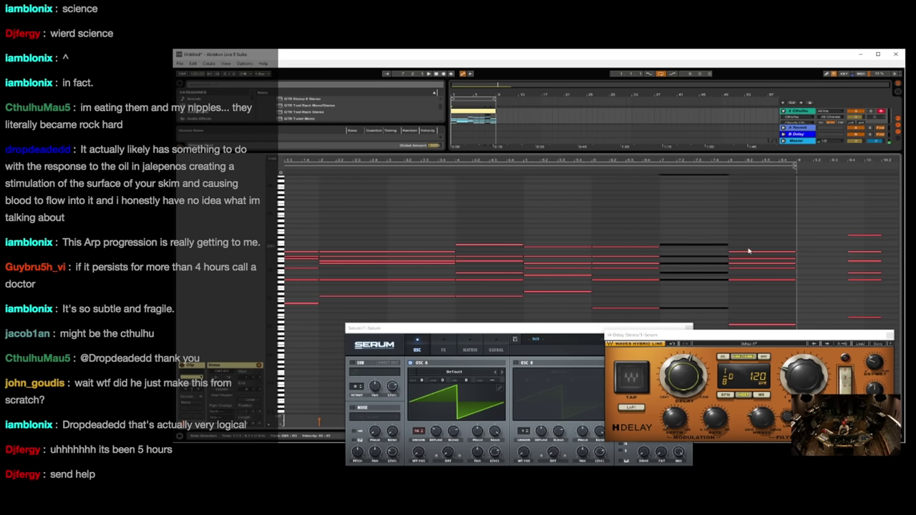
key("Delete")
left_click_drag(740, 235, 761, 356)
key("Left")
key("Left")
key("Left")
key("Left")
key("Left")
key("Left")
key("Left")
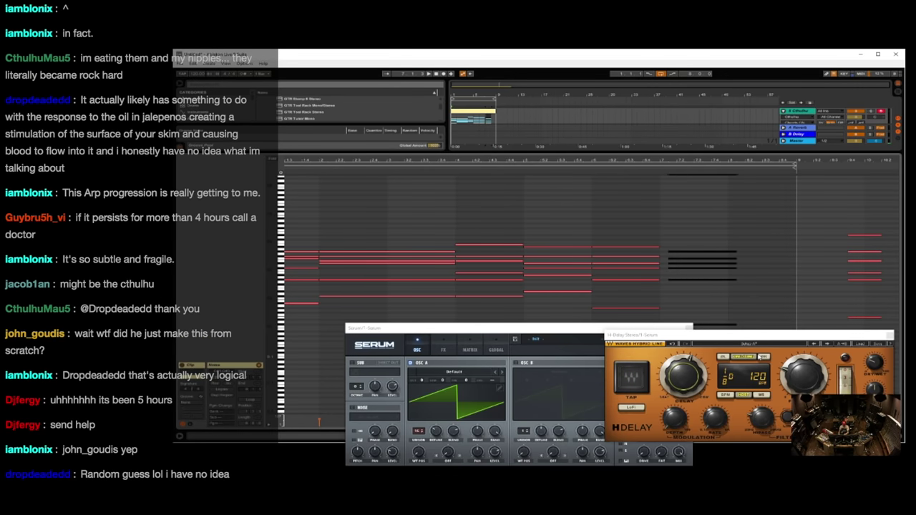
Transpose the moved chord up several semitones and play the loop to check it.
key("Up")
key("Up")
key("Up")
key("Up")
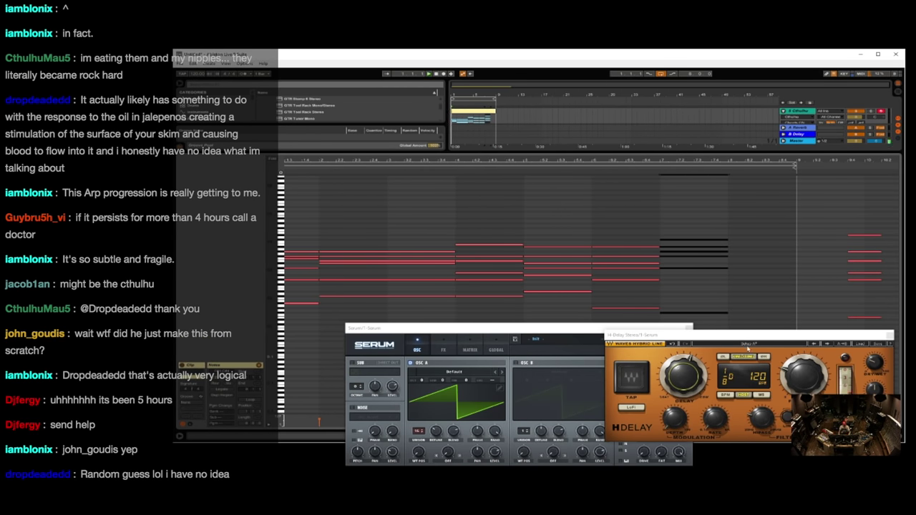
key("space")
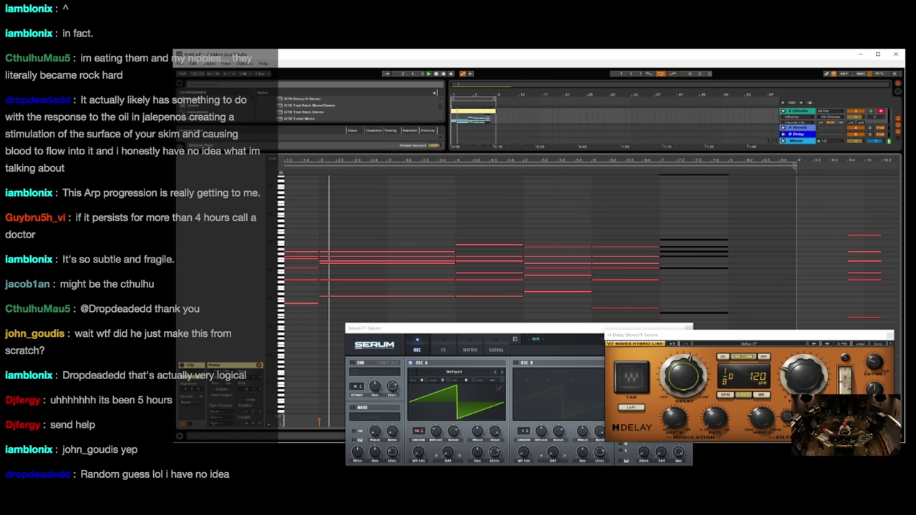
Move Serum's window up, bring the half-length chord back into the final bar and add a second half-length chord after it.
left_click_drag(559, 332, 560, 239)
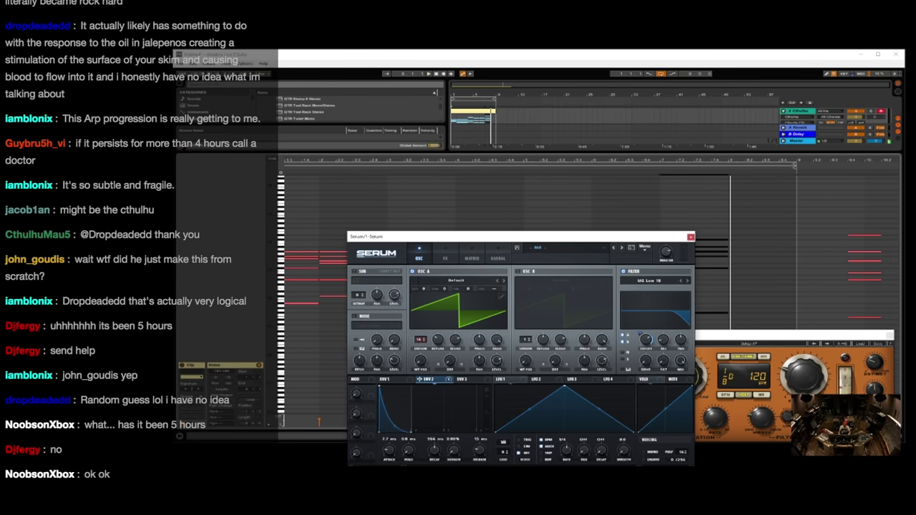
left_click(873, 305)
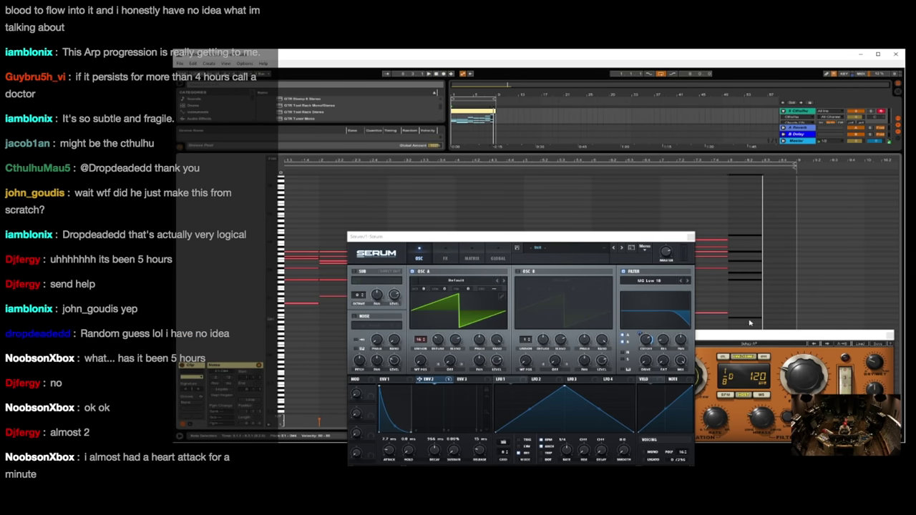
left_click_drag(749, 322, 780, 281)
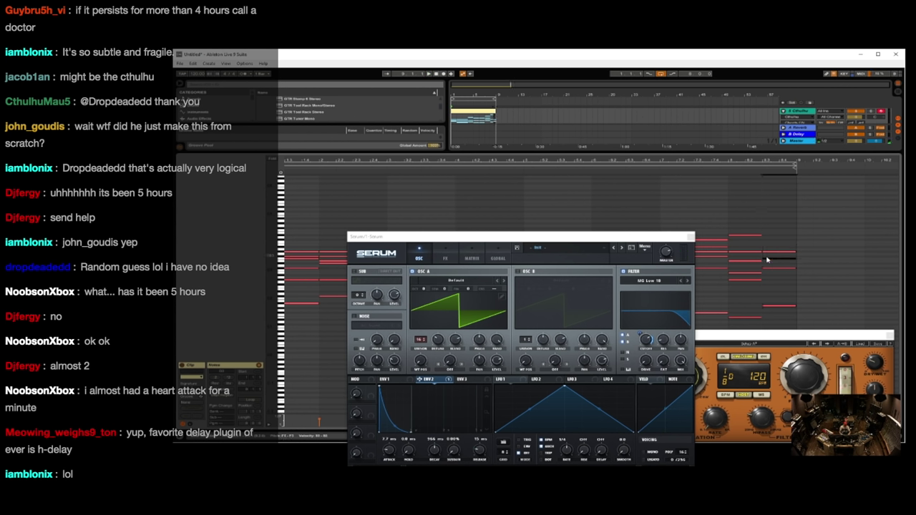
Fill out the closing half-length chord and raise its top note while checking it in playback.
key("space")
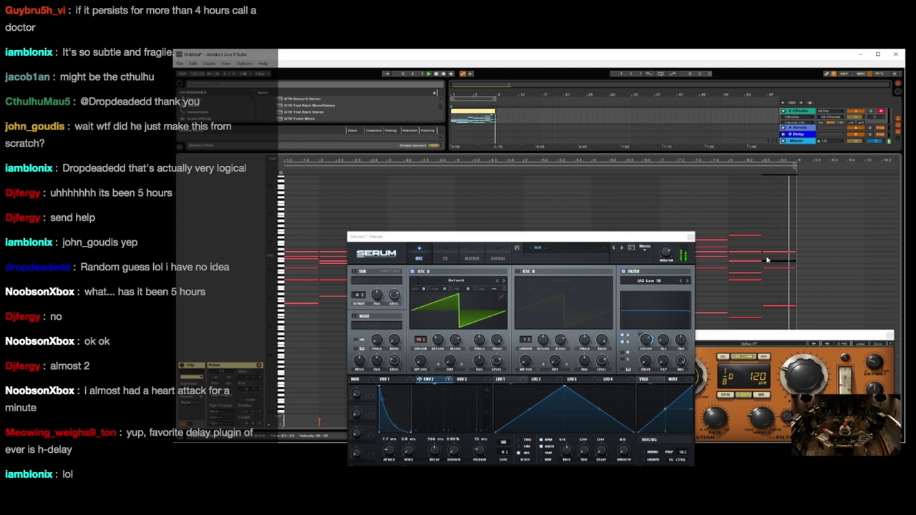
key("space")
left_click_drag(770, 264, 772, 241)
key("space")
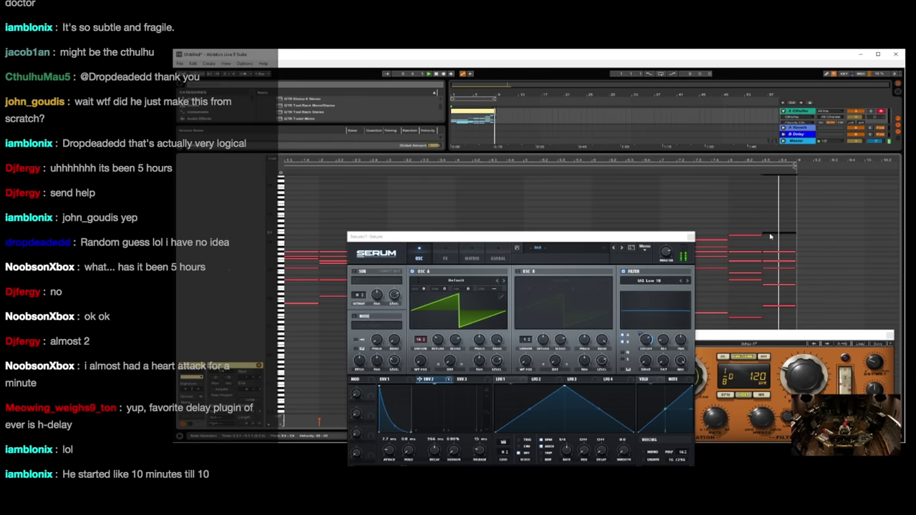
Close the Serum window and play the whole chord progression from the start.
left_click(691, 237)
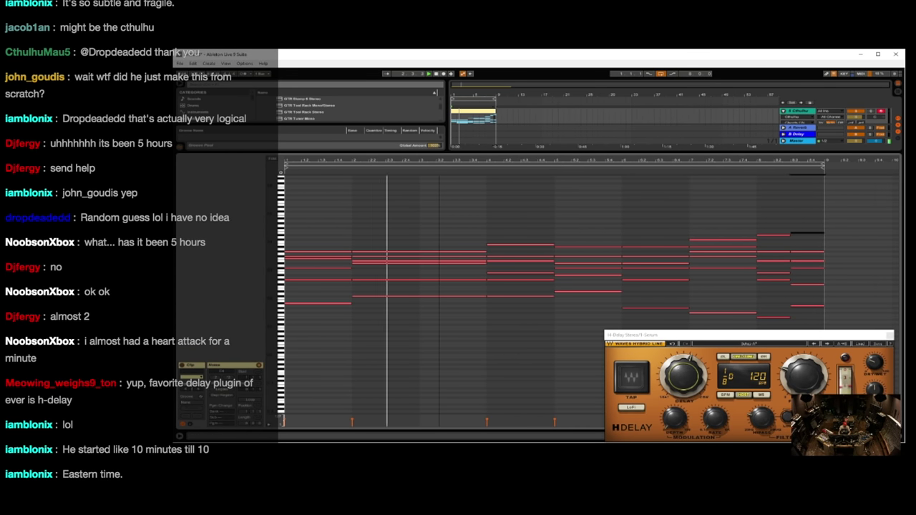
left_click_drag(468, 223, 463, 227)
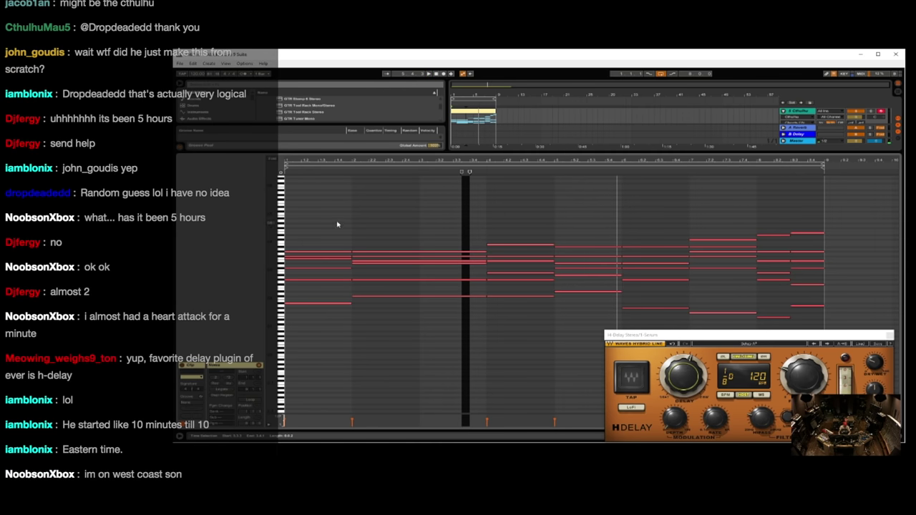
key("space")
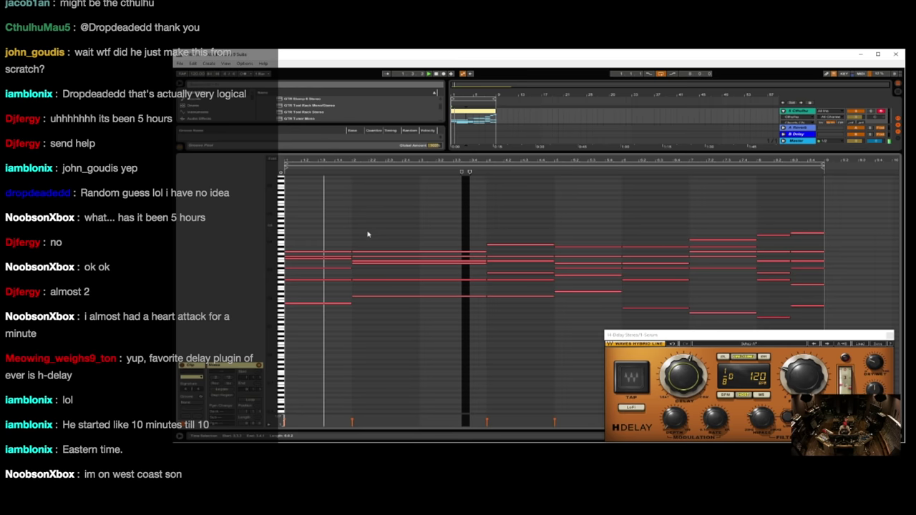
Try looping only the clip's first three chords and restore the loop to the full progression.
left_click_drag(528, 220, 317, 369)
key("ctrl+l")
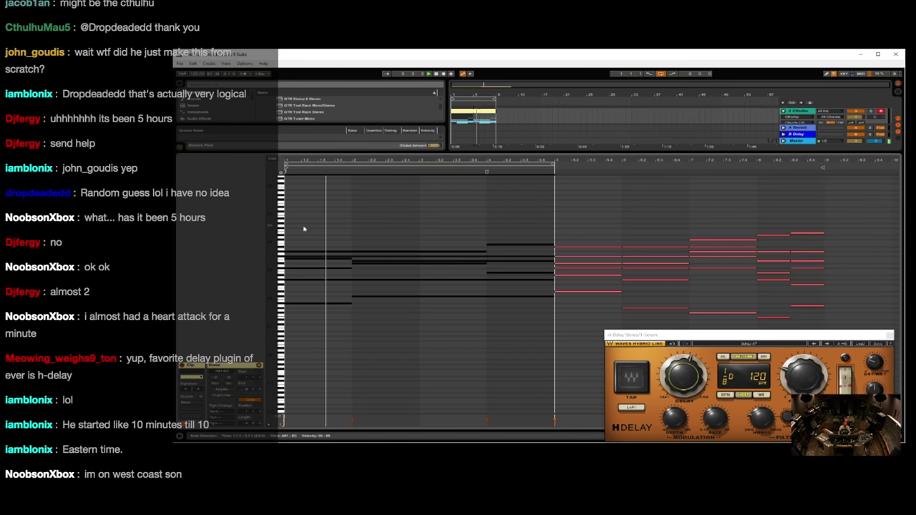
left_click(551, 164)
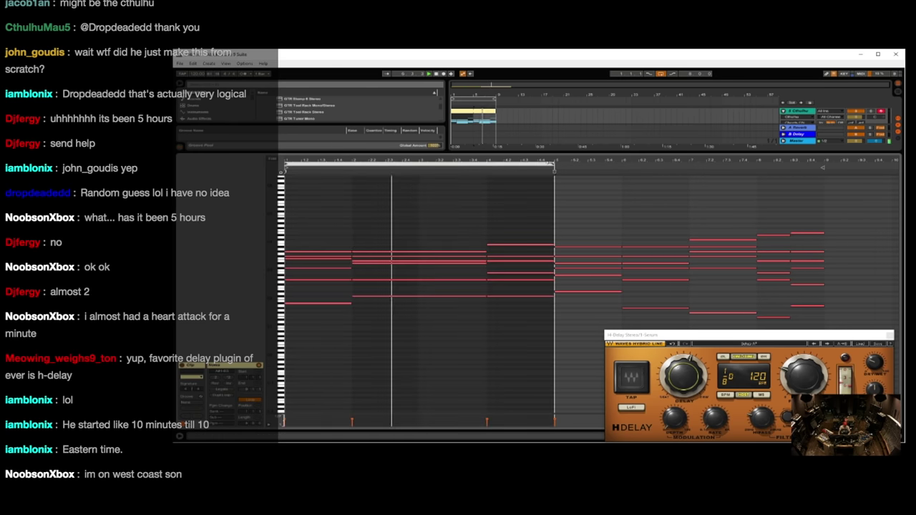
left_click_drag(554, 165, 824, 165)
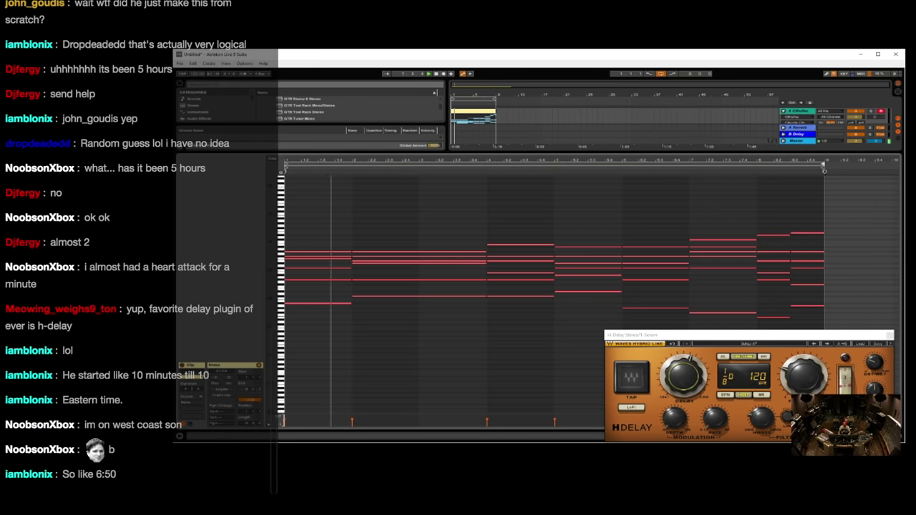
Bring the Cthulhu window back into view above the end of the clip's notes.
left_click_drag(915, 286, 786, 73)
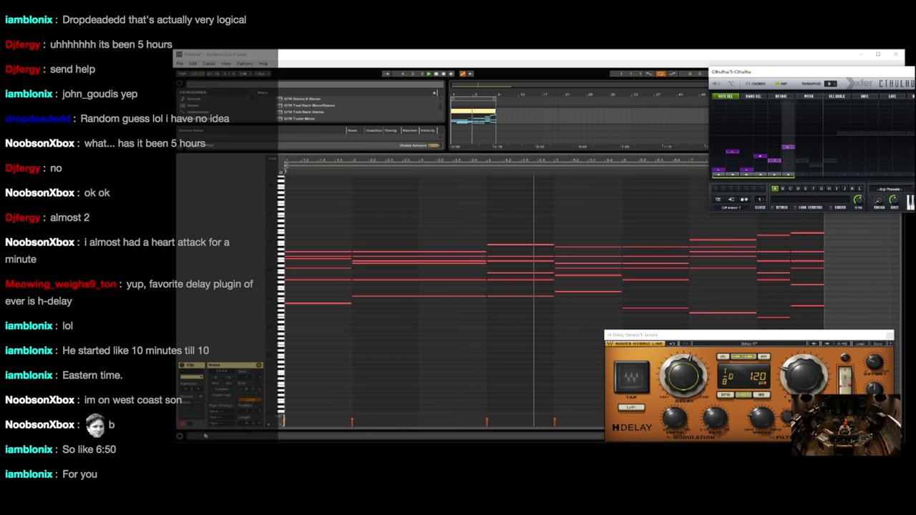
left_click(247, 193)
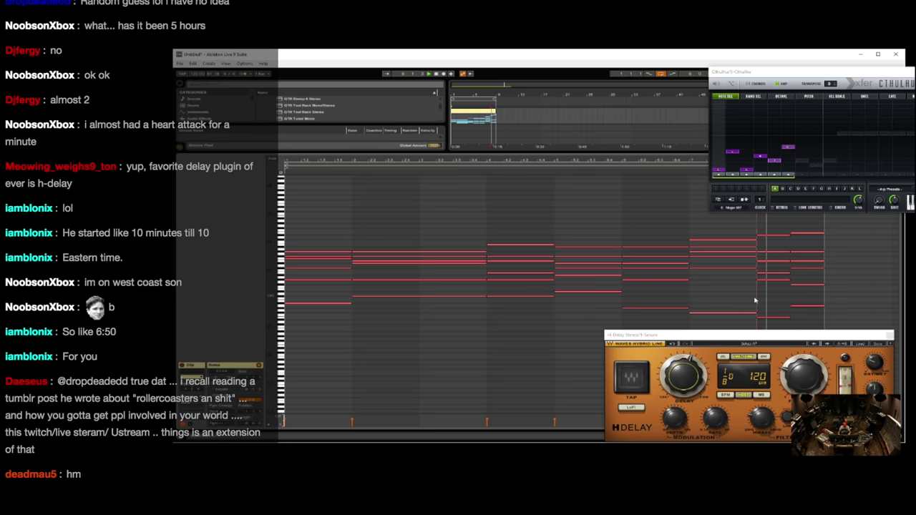
Play back the progression from the start of several different chords, ending with a playback from the first chord.
key("space")
left_click(625, 302)
key("space")
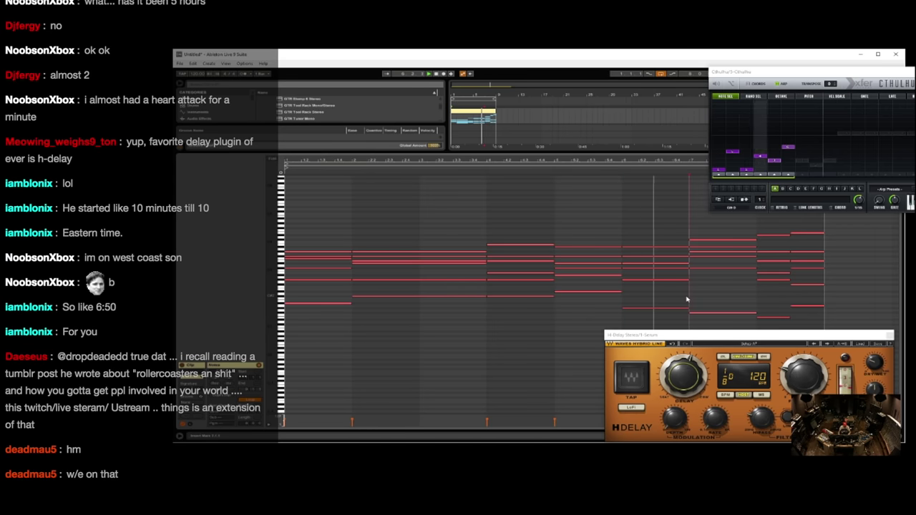
left_click(554, 308)
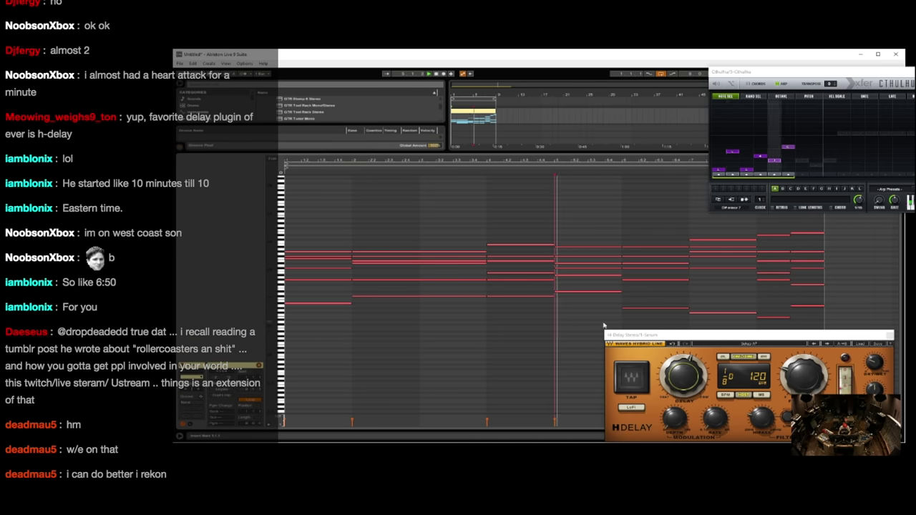
left_click(486, 311)
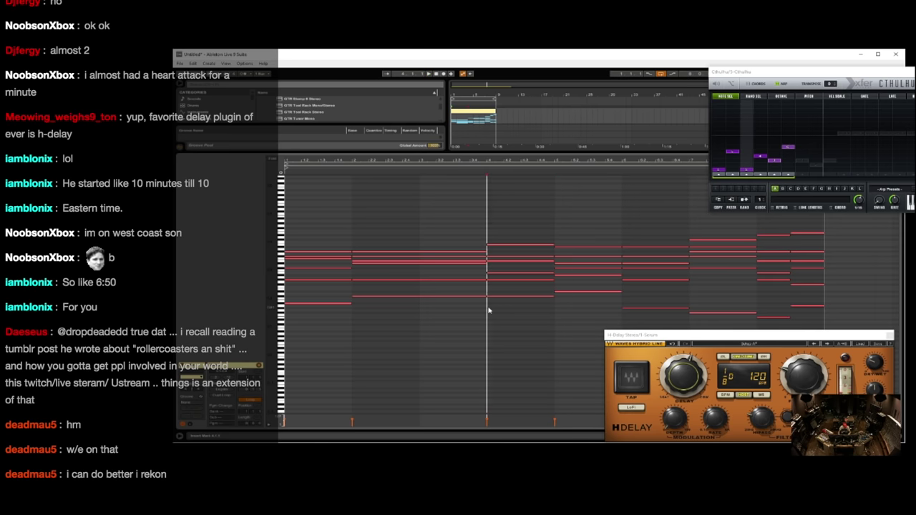
left_click(350, 290)
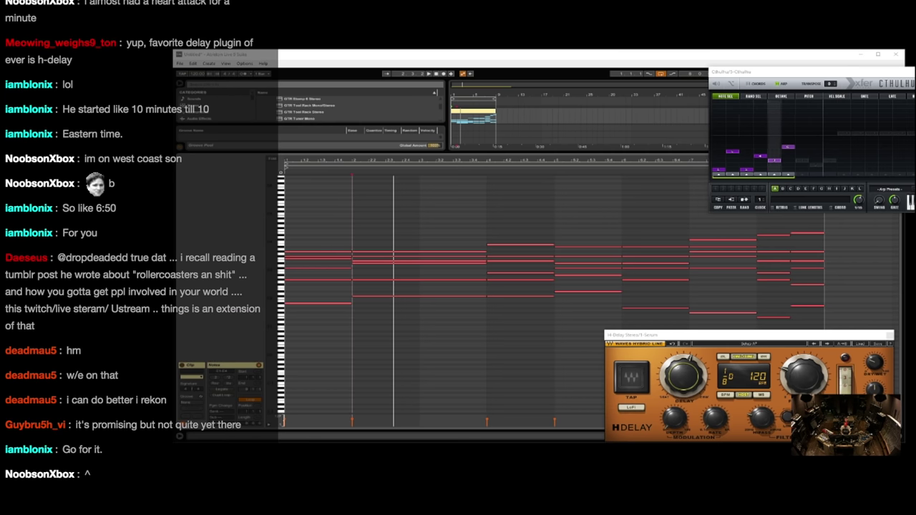
left_click(328, 221)
left_click(286, 243)
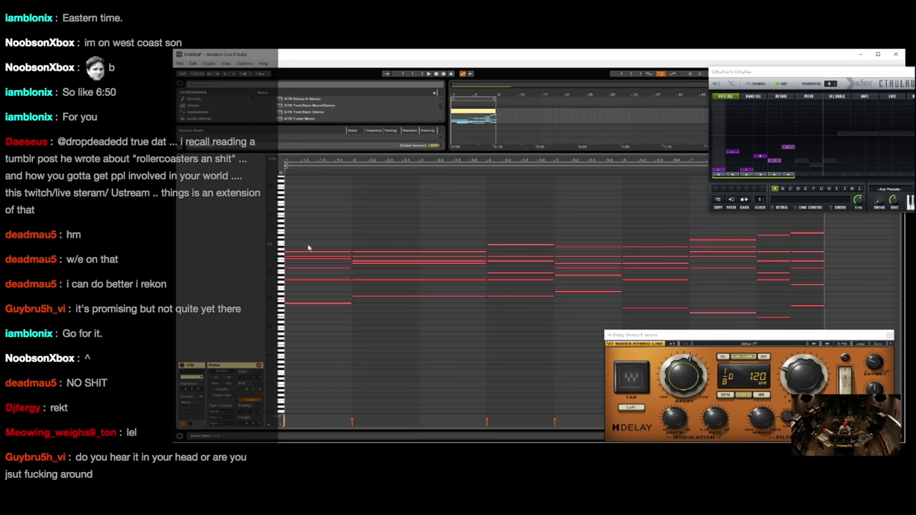
key("space")
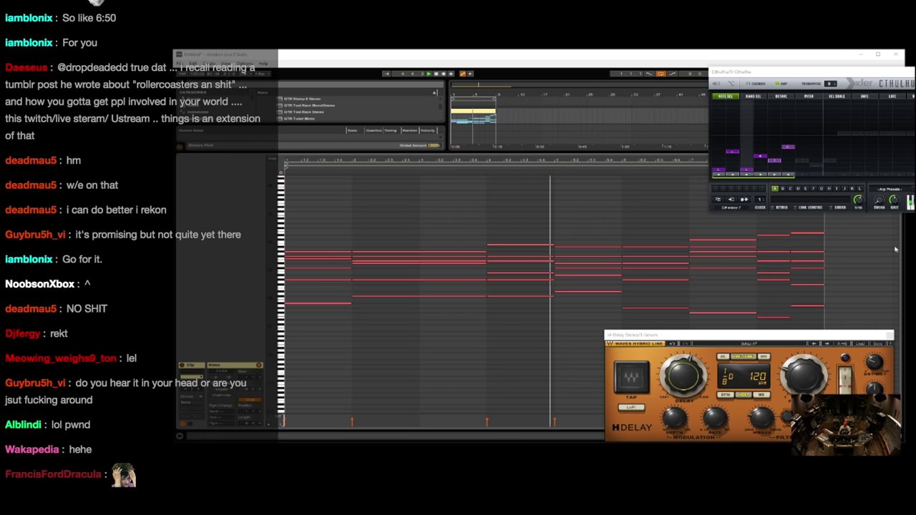
Enlarge the arrangement and move the chord clip from the Cthulhu track to the Serum track.
left_click_drag(501, 151, 501, 349)
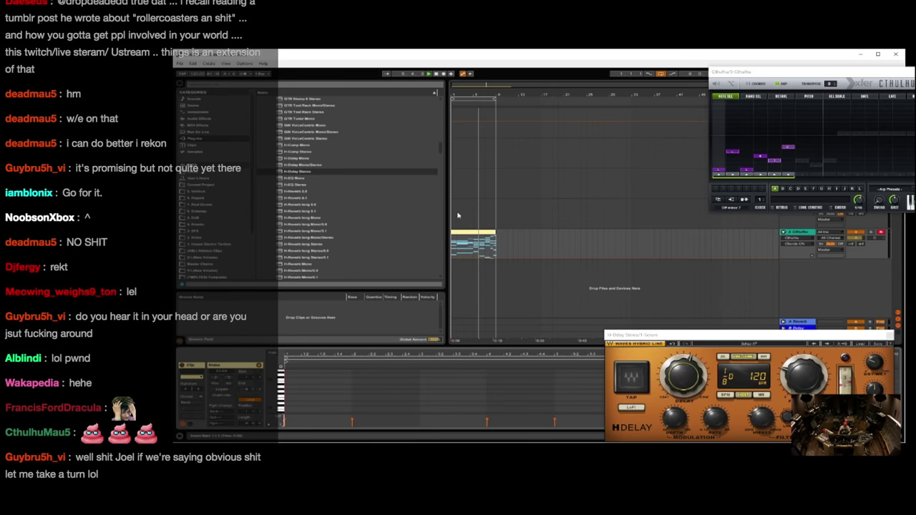
left_click(464, 134)
left_click_drag(463, 134, 465, 134)
key("space")
key("space")
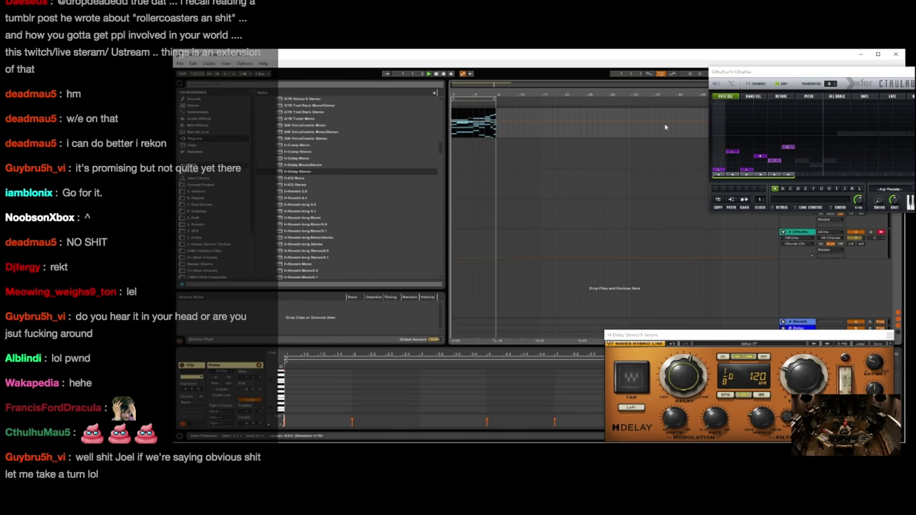
Clear the Cthulhu and H-Delay windows out of the way and open Serum from the Serum track's device chain.
left_click_drag(765, 73, 915, 110)
left_click(800, 111)
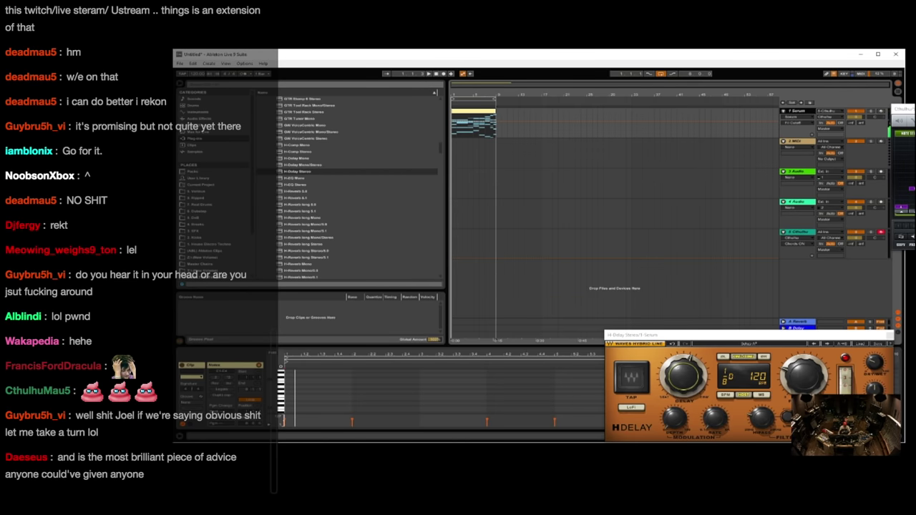
left_click(753, 333)
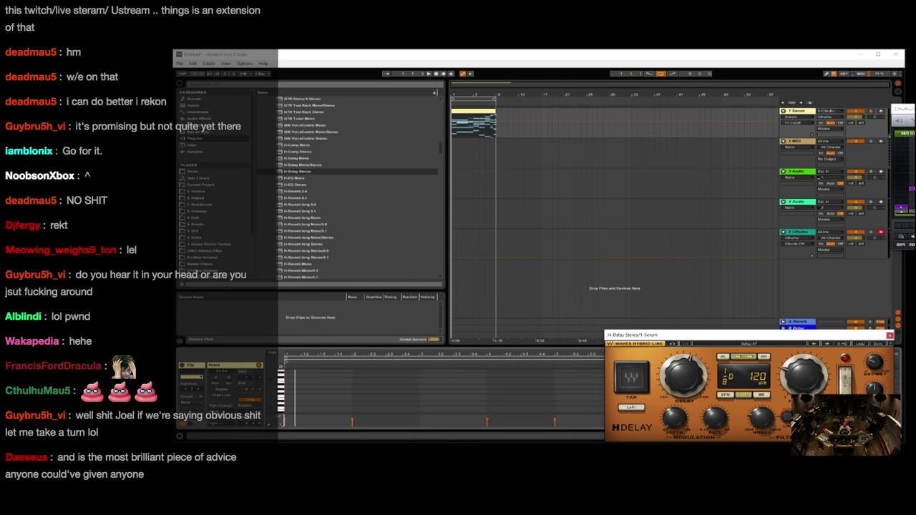
left_click(890, 335)
key("shift+Tab")
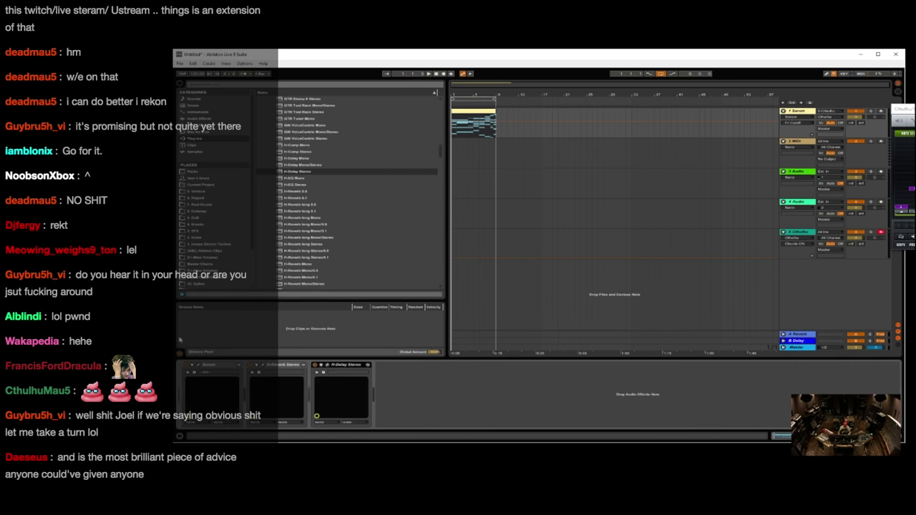
left_click(199, 367)
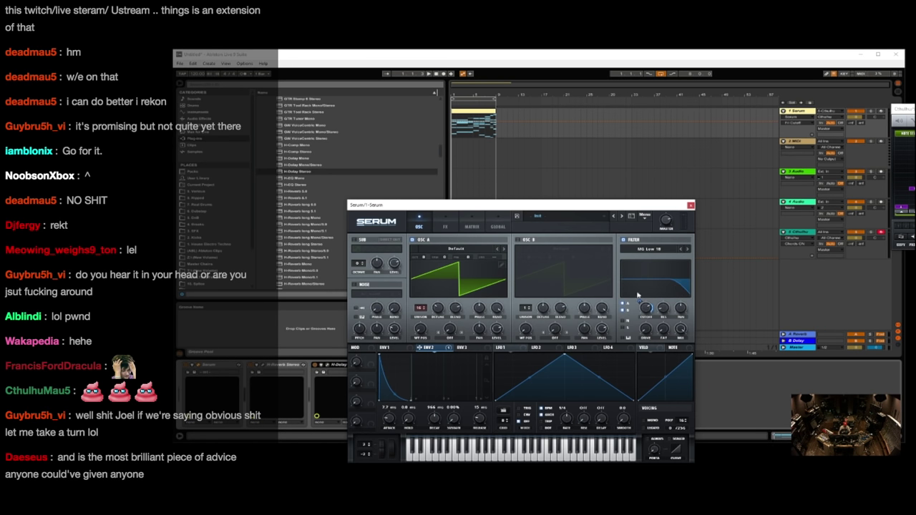
Remove all modulators from Serum's filter cutoff, then adjust the master volume and set the cutoff to about 2300 Hz during playback.
right_click(644, 307)
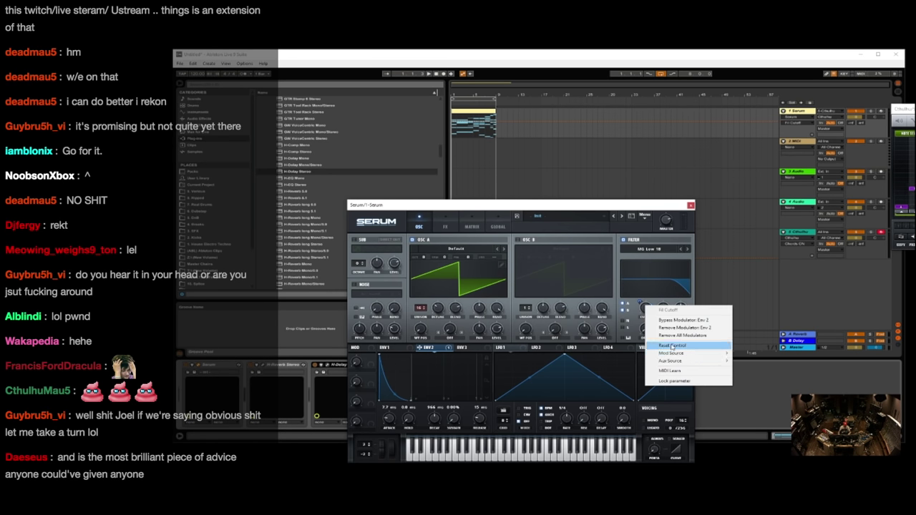
left_click(677, 335)
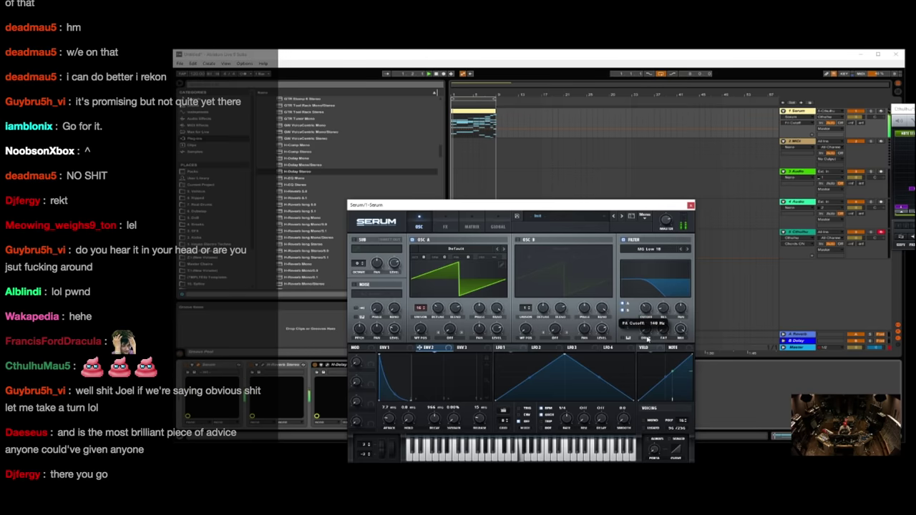
left_click_drag(667, 222, 666, 227)
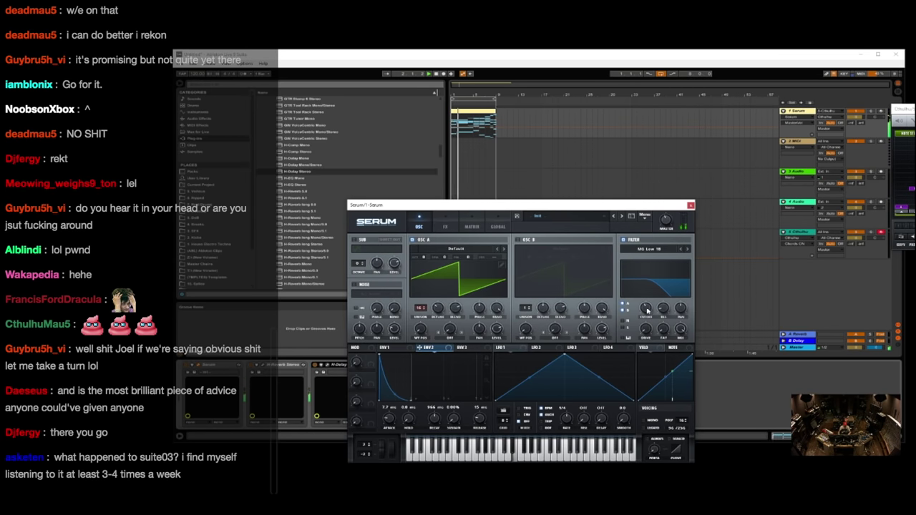
left_click_drag(647, 309, 647, 301)
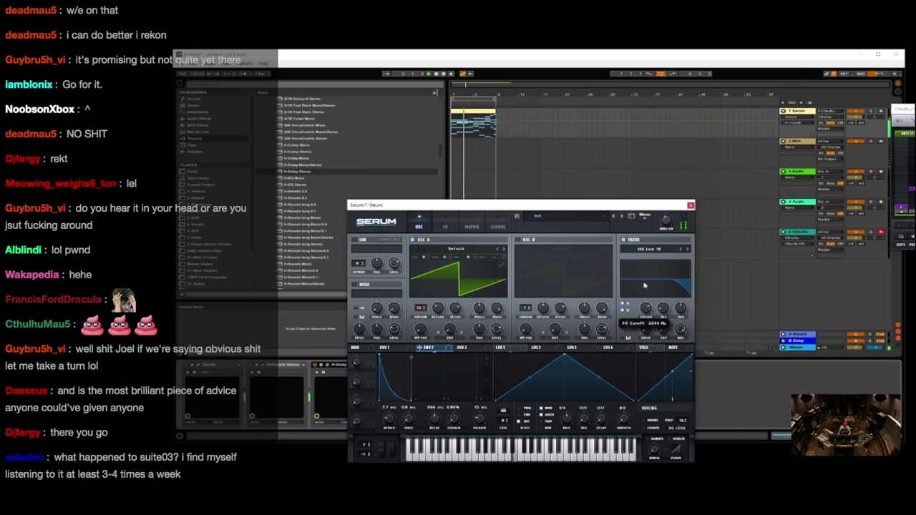
key("space")
Close Serum and open the chord clip on the Serum track in an enlarged note editor.
double_click(480, 112)
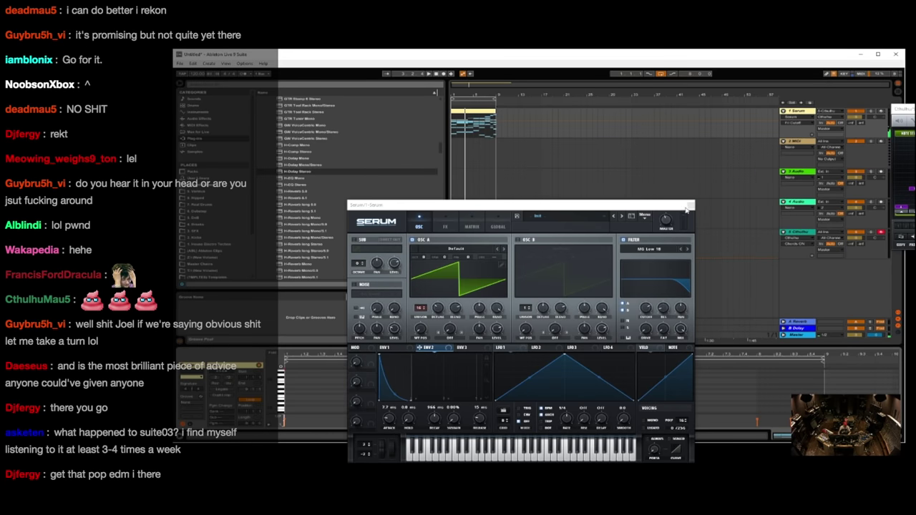
left_click(690, 206)
key("space")
left_click_drag(462, 347, 478, 115)
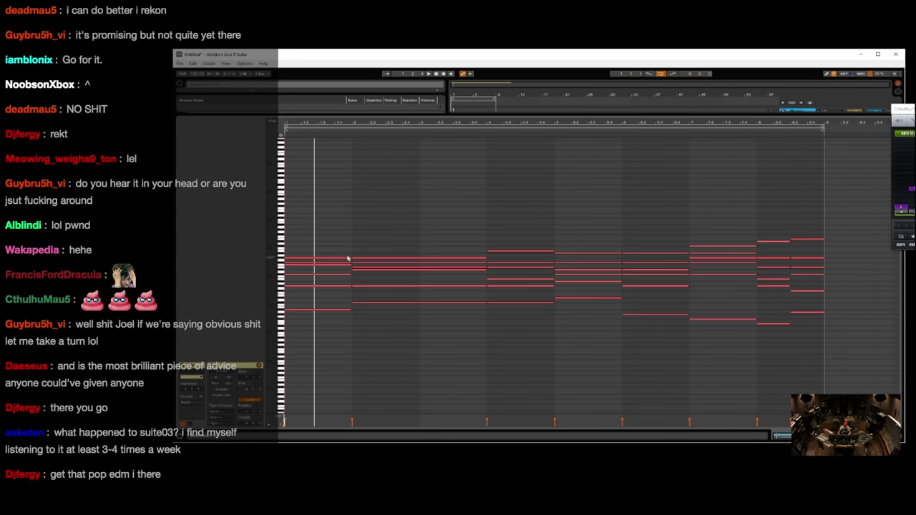
Listen to the clip from the second chord and set the playback start at the third chord.
left_click(351, 258)
key("space")
left_click(487, 246)
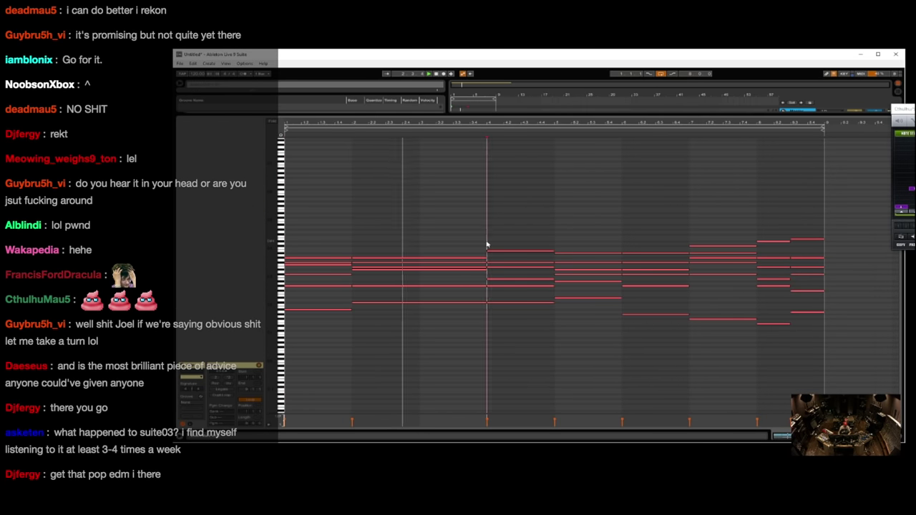
key("space")
key("space")
key("space")
Delete the first chord and all chords after the second, keeping only the second chord in the clip.
left_click_drag(390, 234, 390, 342)
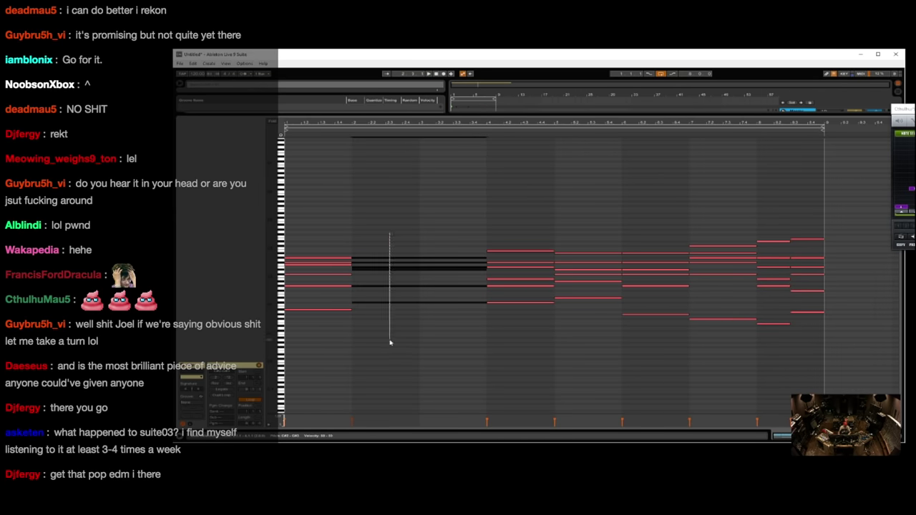
left_click_drag(327, 219, 308, 384)
key("Delete")
left_click_drag(496, 199, 895, 359)
key("Delete")
Move the remaining chord to the start of the clip and transpose it down a few semitones.
left_click_drag(557, 208, 288, 413)
key("Left")
key("Left")
key("Left")
key("Left")
key("Left")
key("Left")
key("Left")
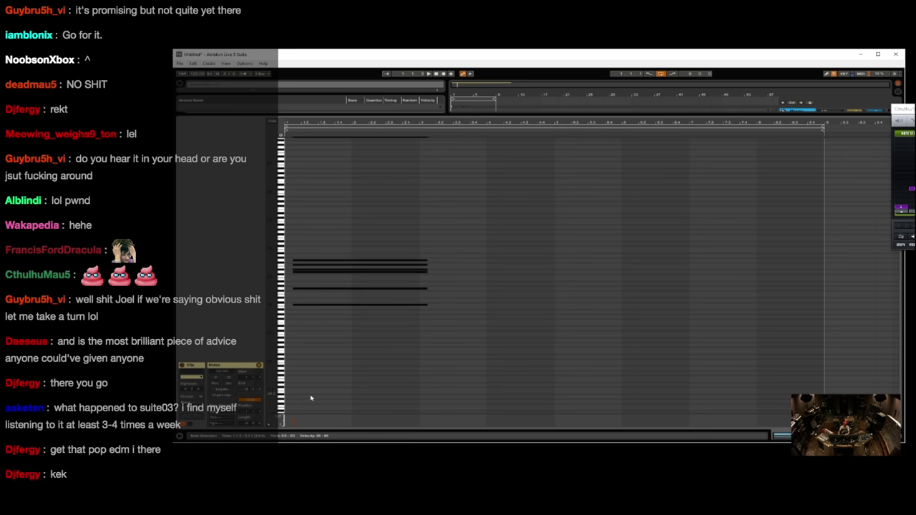
key("Down")
key("Down")
key("Down")
key("Left")
key("Left")
Play the transposed chord from the clip's beginning and stop playback near its end.
key("space")
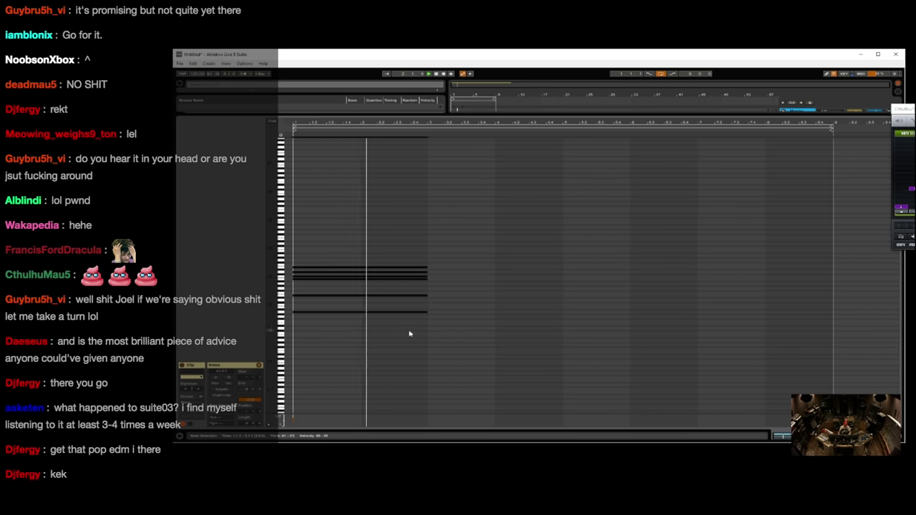
left_click_drag(408, 330, 377, 291)
left_click(303, 309)
key("space")
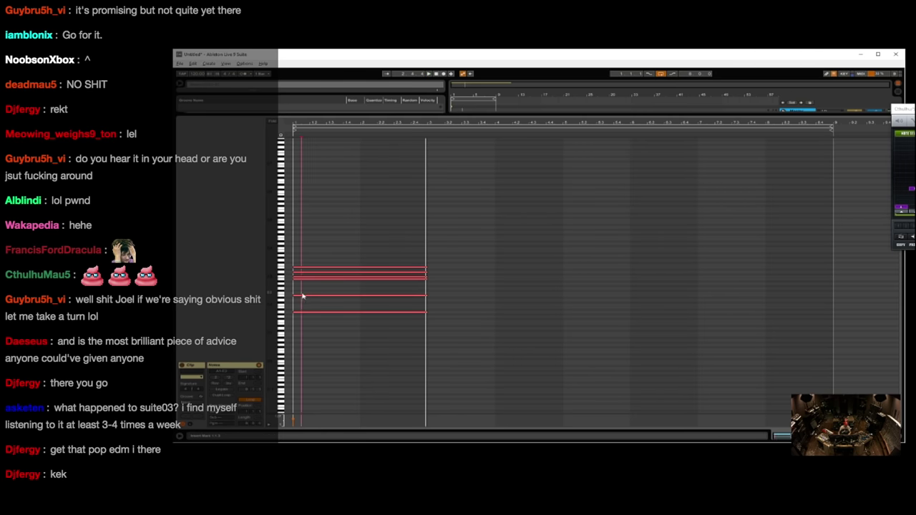